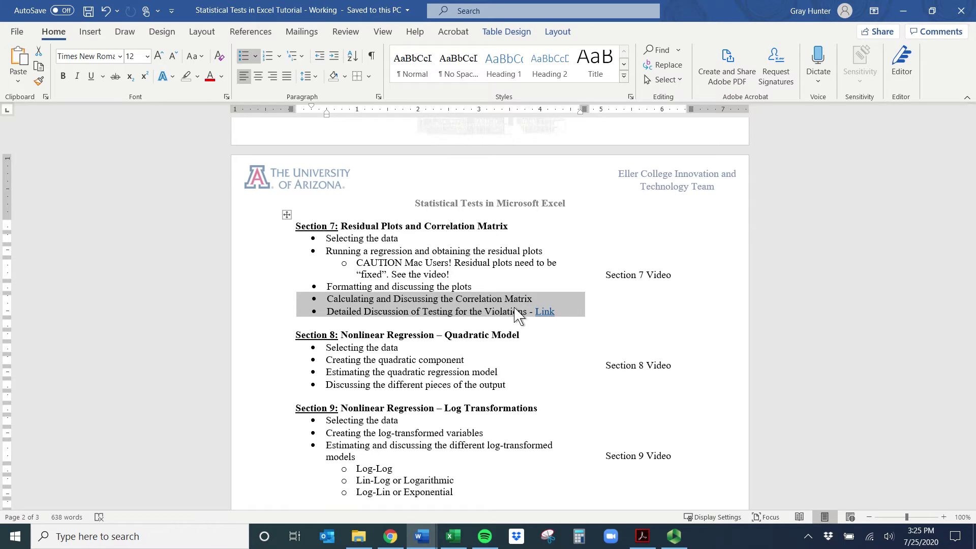
Switch to the University Data workbook in Excel and review the data columns and objective on the Residual Plots sheet.
click(569, 309)
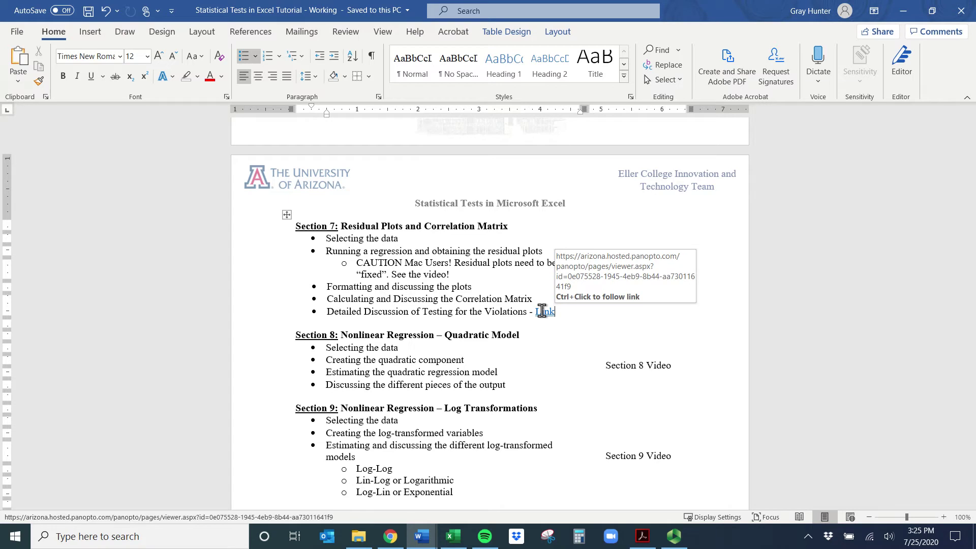
click(391, 238)
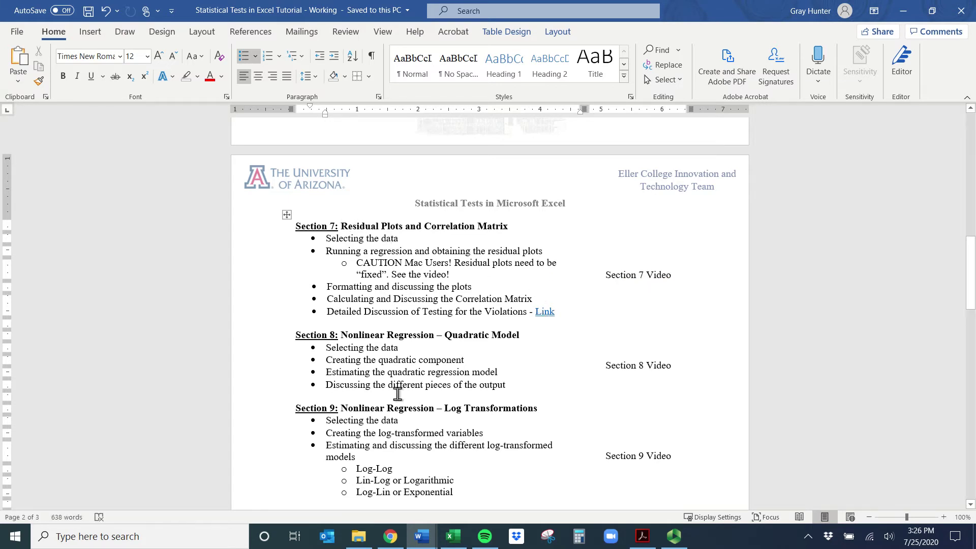
click(453, 536)
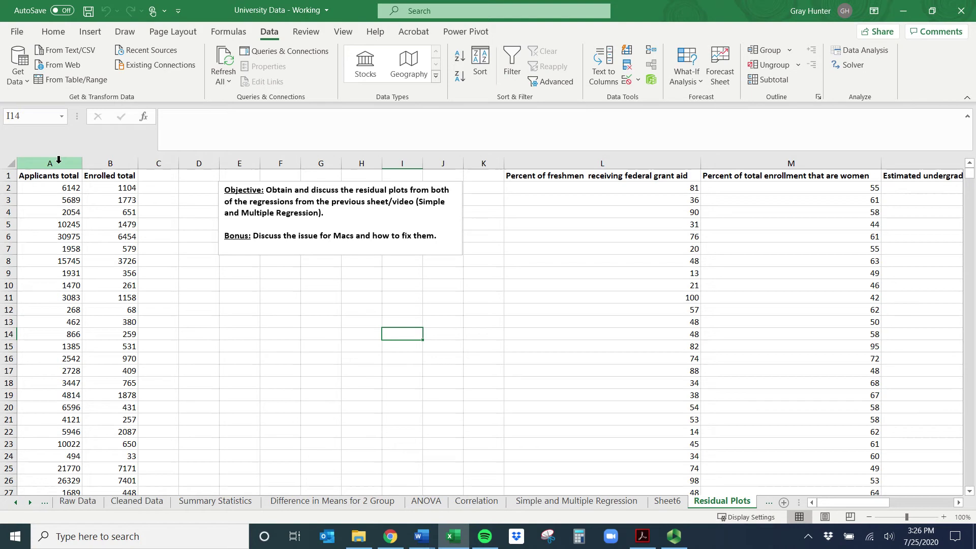
drag(68, 163, 104, 163)
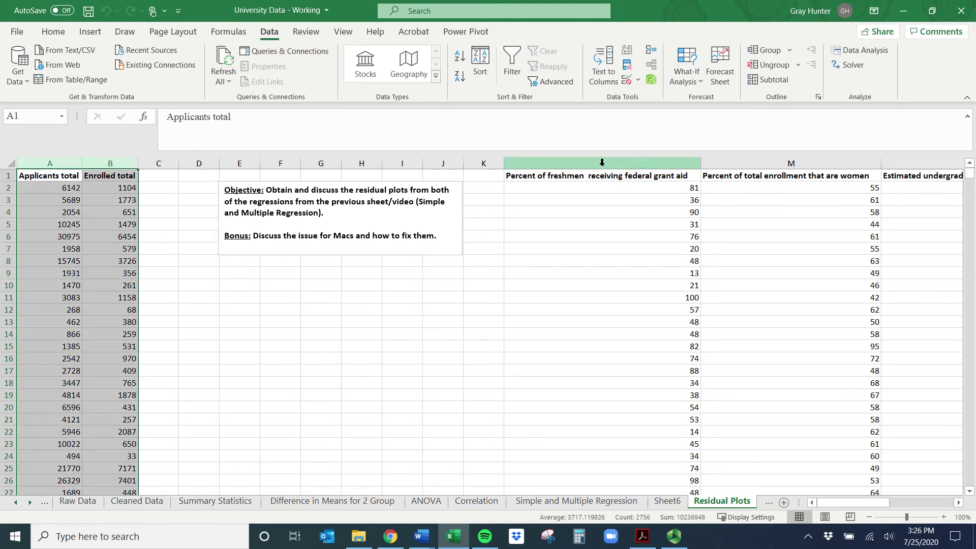
drag(265, 191, 417, 202)
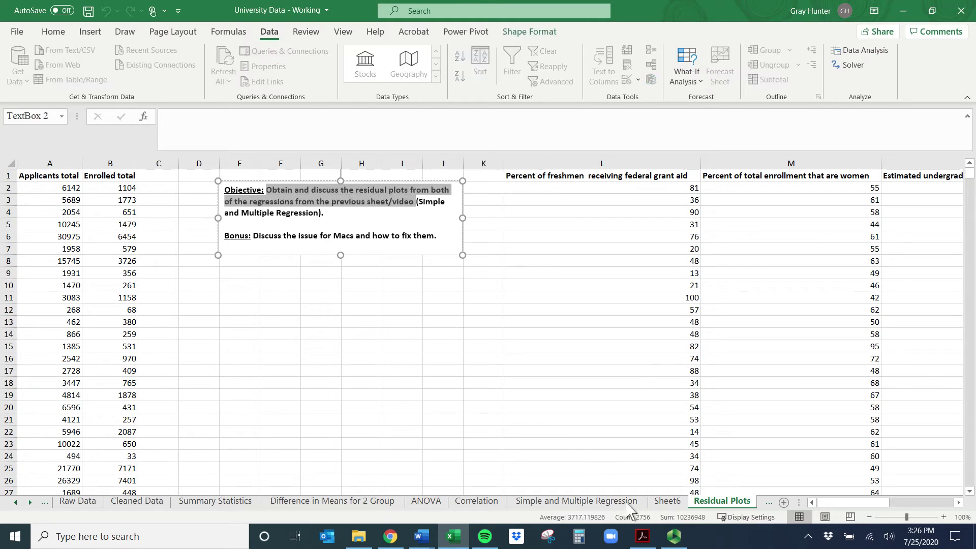
Delete the worksheet Sheet6 from the workbook.
click(661, 501)
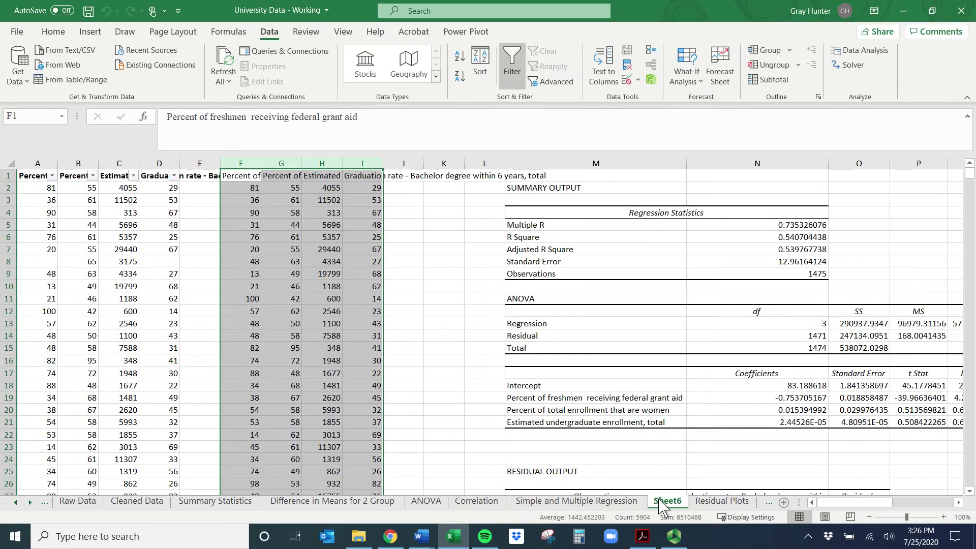
right_click(662, 502)
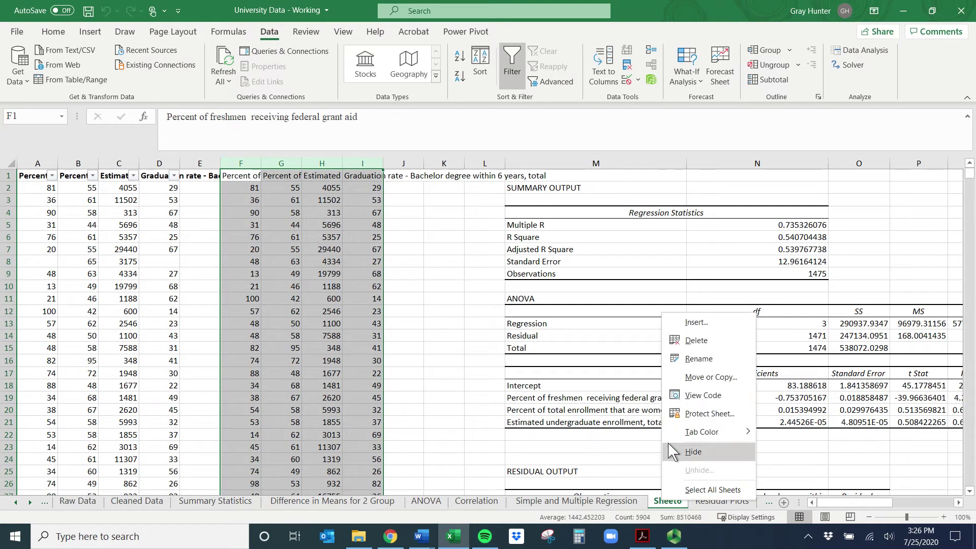
click(696, 341)
click(471, 303)
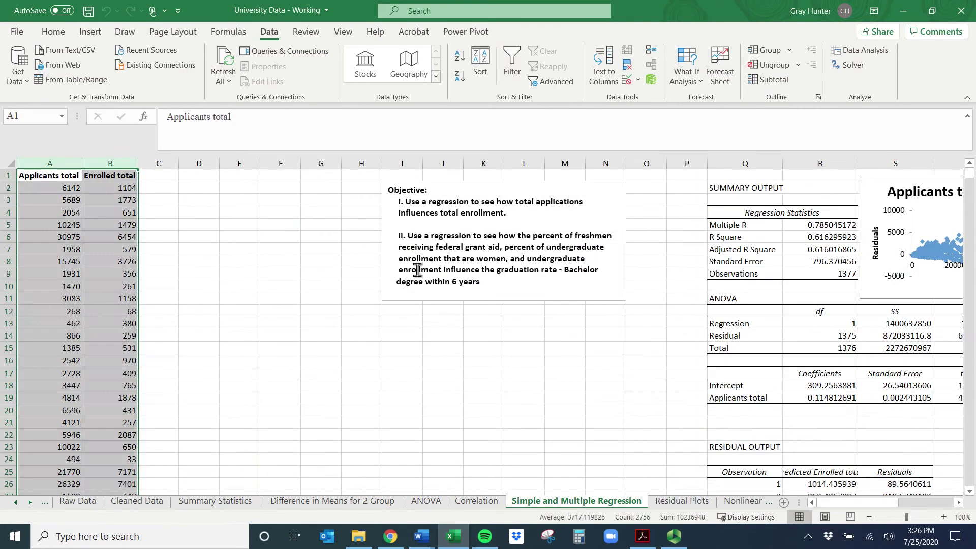
Review the first objective on Simple and Multiple Regression, and the Applicants total and Enrolled total columns on Residual Plots.
drag(511, 217, 389, 201)
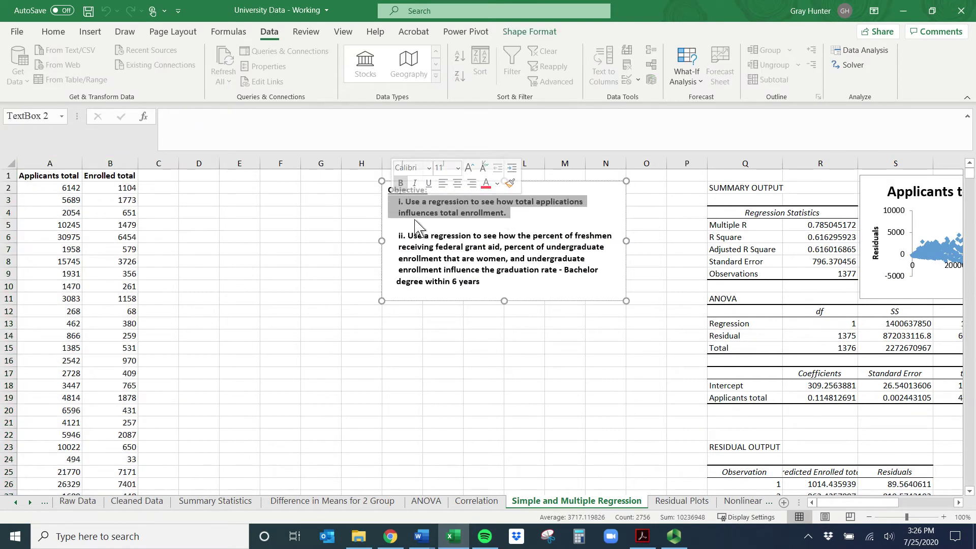
click(682, 502)
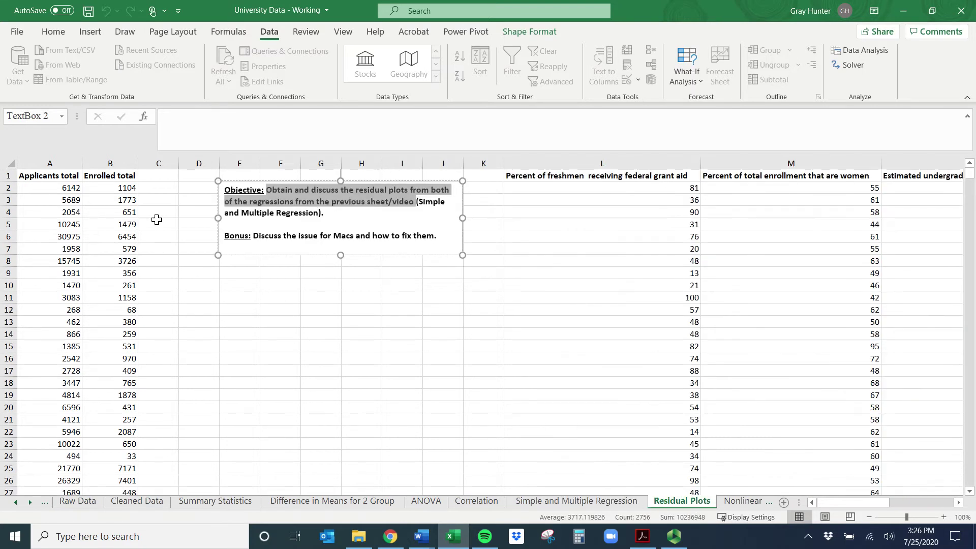
click(165, 199)
click(109, 162)
click(63, 159)
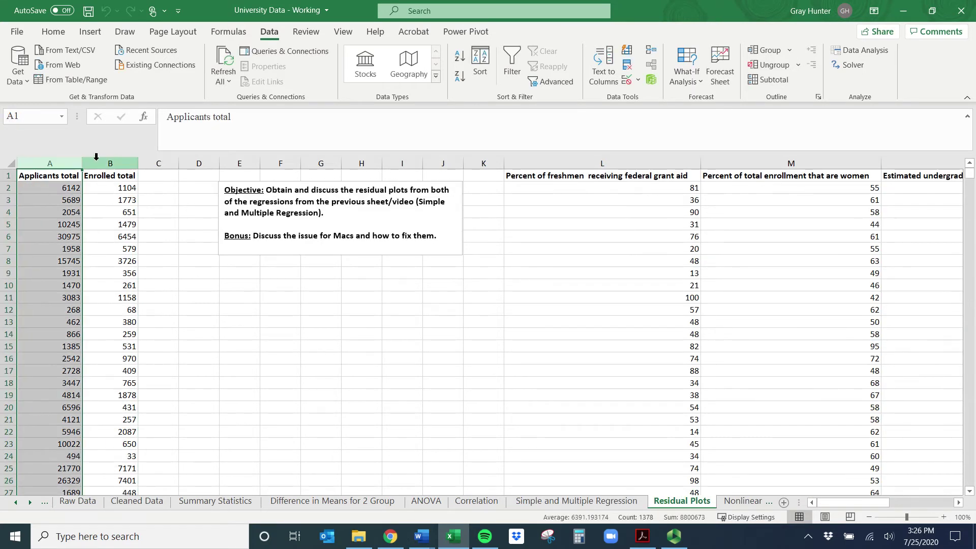
click(108, 160)
click(281, 298)
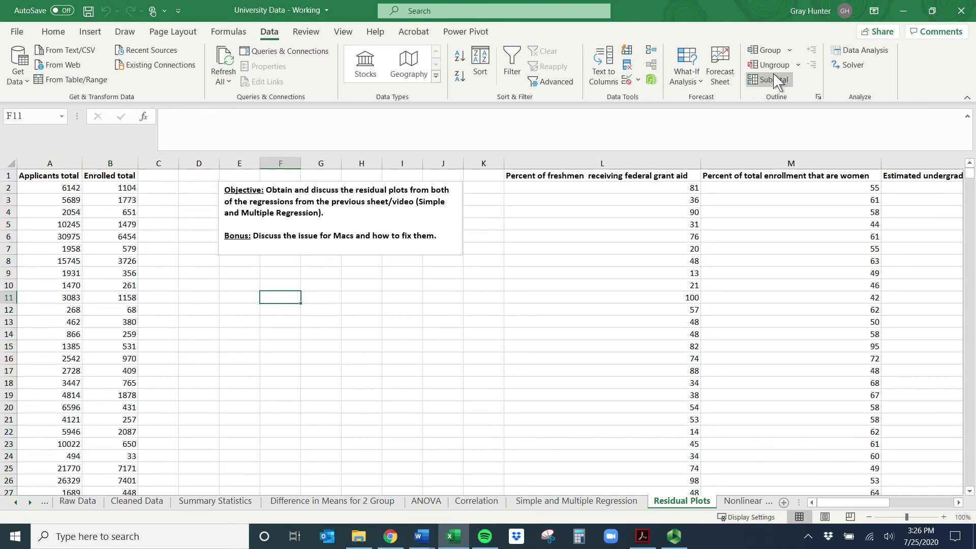
Start a Regression analysis from the Data Analysis tools with the Enrolled total column, $B$1:$B$1378, as the Y range.
click(844, 53)
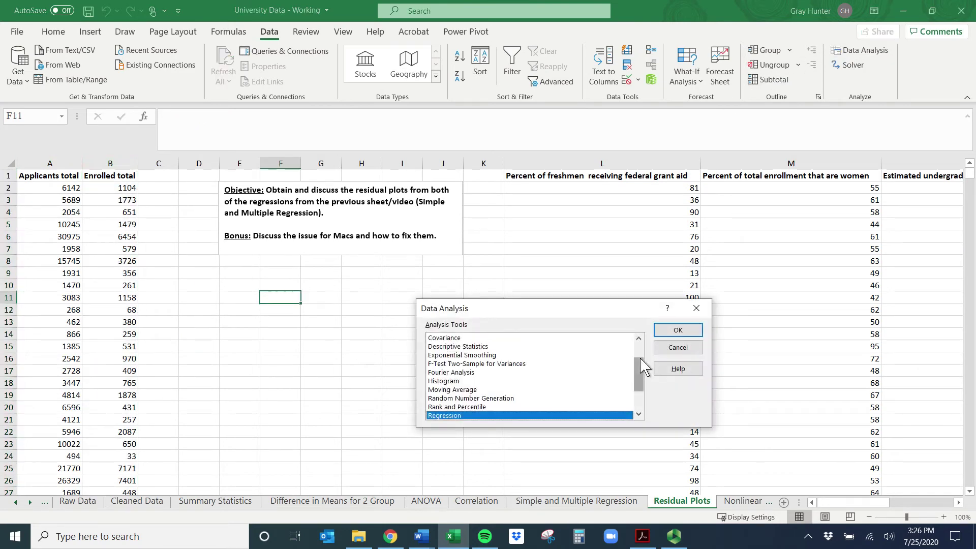
click(674, 336)
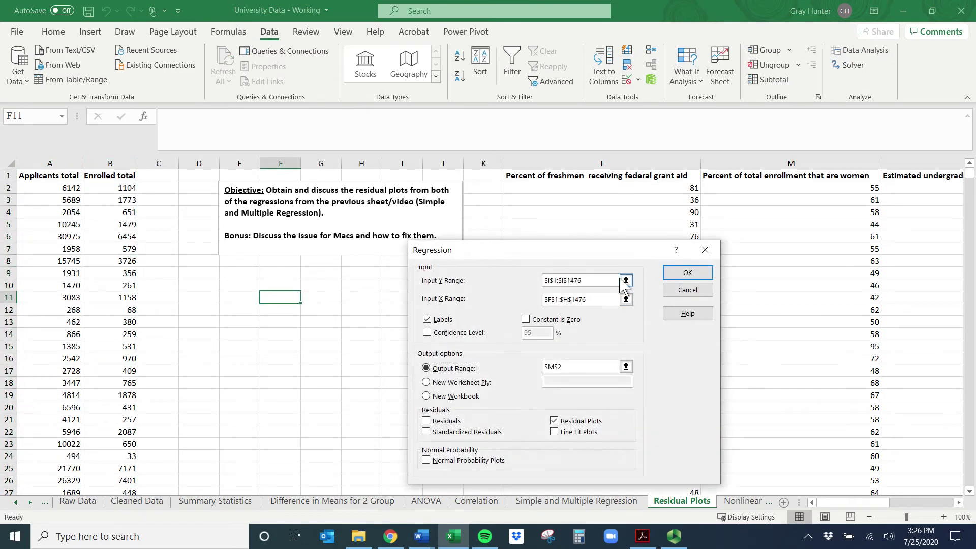
click(623, 282)
click(111, 173)
key(ctrl+shift+Down)
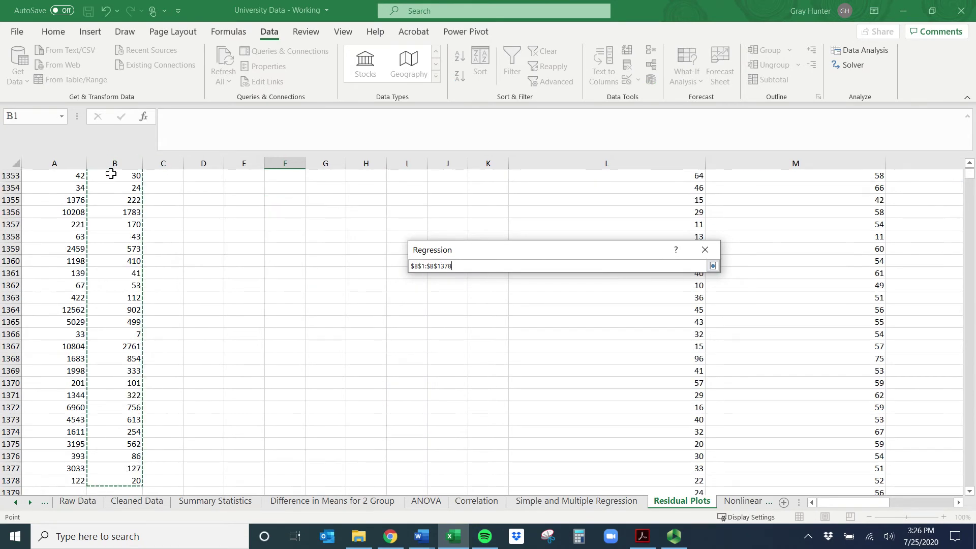
key(Return)
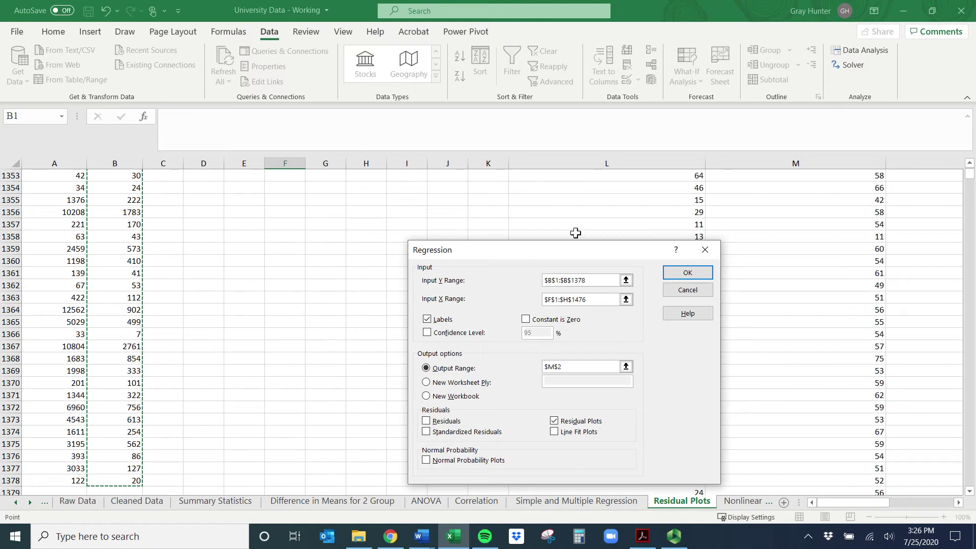
Set the regression's X range to the Applicants total column, $A$1:$A$1378, including its header.
click(626, 299)
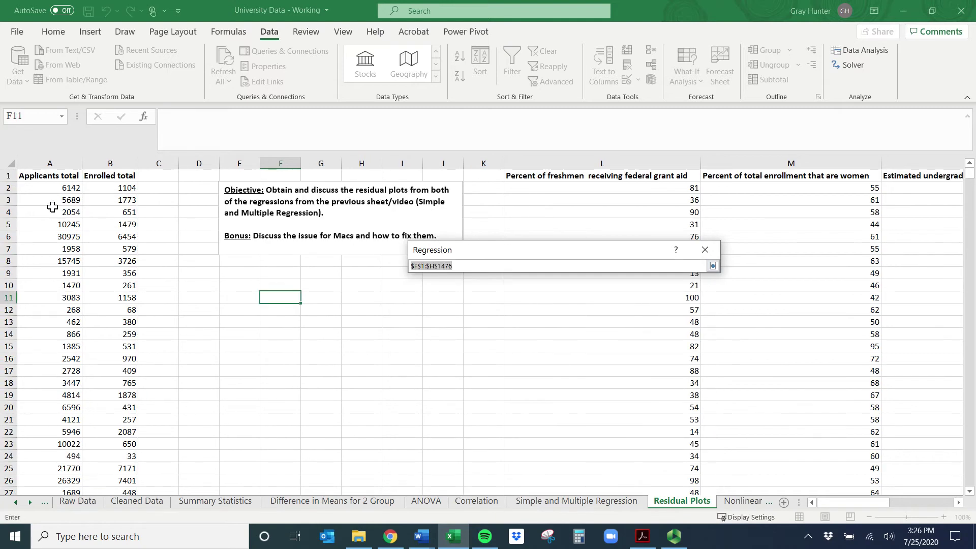
click(61, 176)
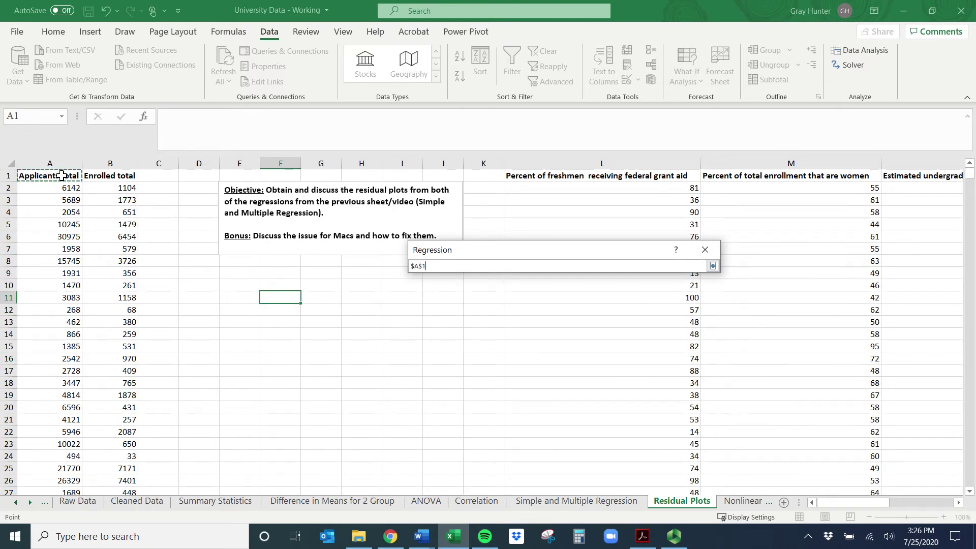
key(Return)
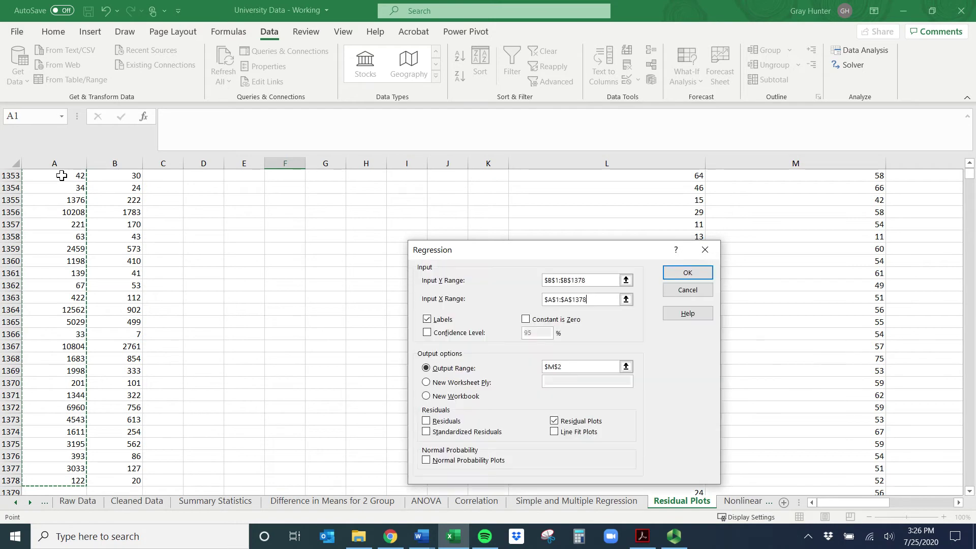
key(Tab)
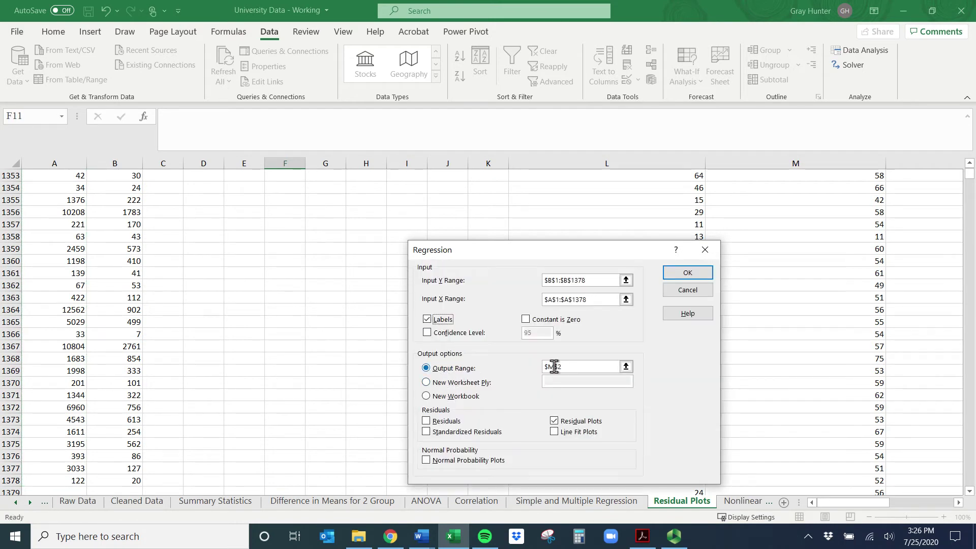
Direct the regression output to a new worksheet, keep Residual Plots enabled, and run the regression.
click(626, 368)
scroll(286, 312, up, 1)
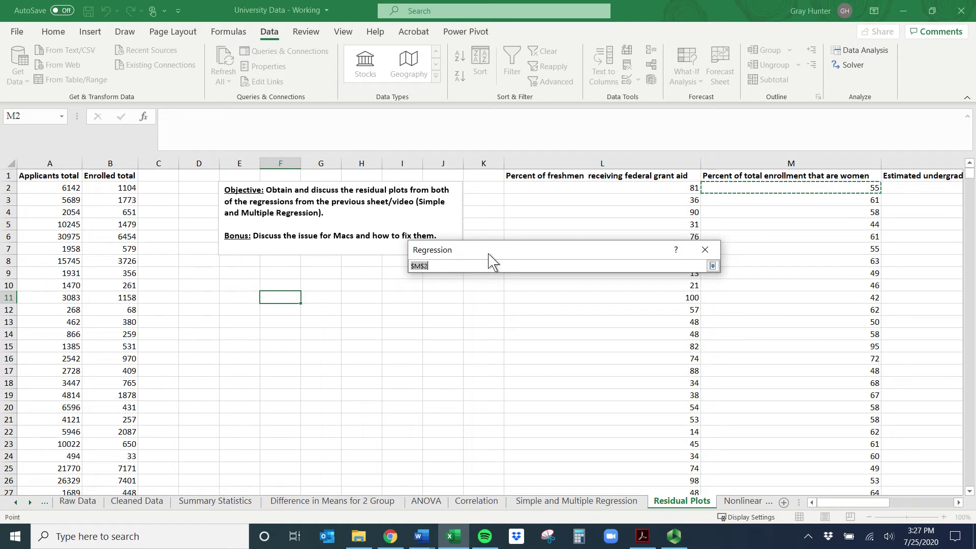
key(BackSpace)
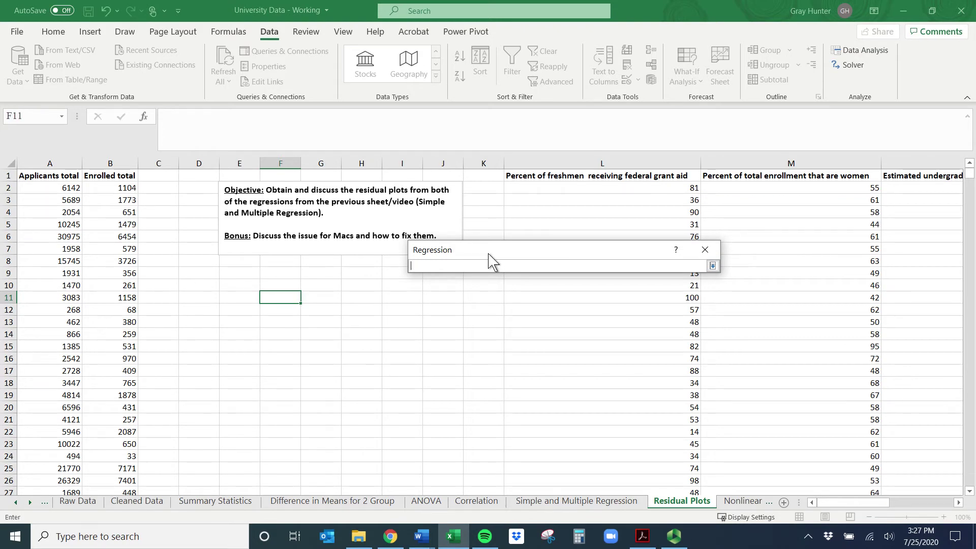
click(714, 266)
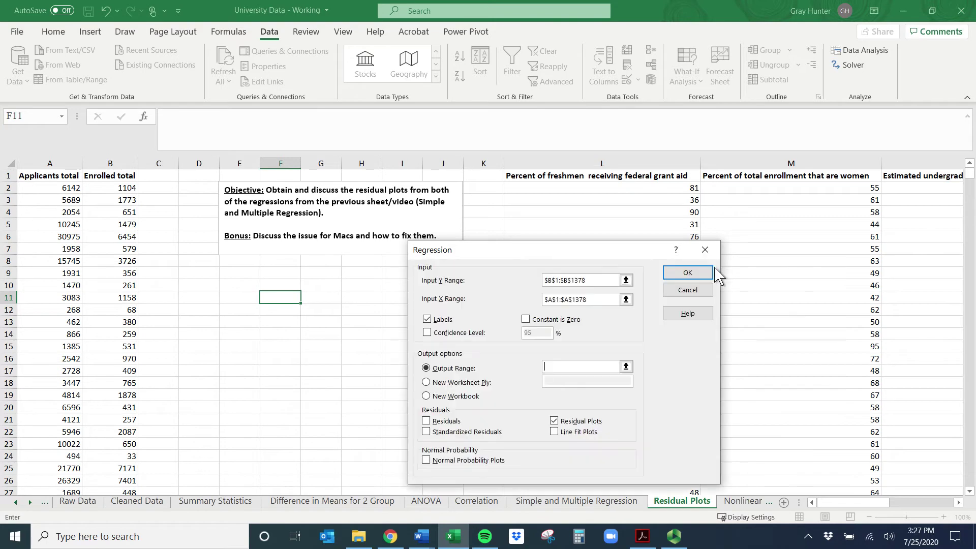
click(454, 383)
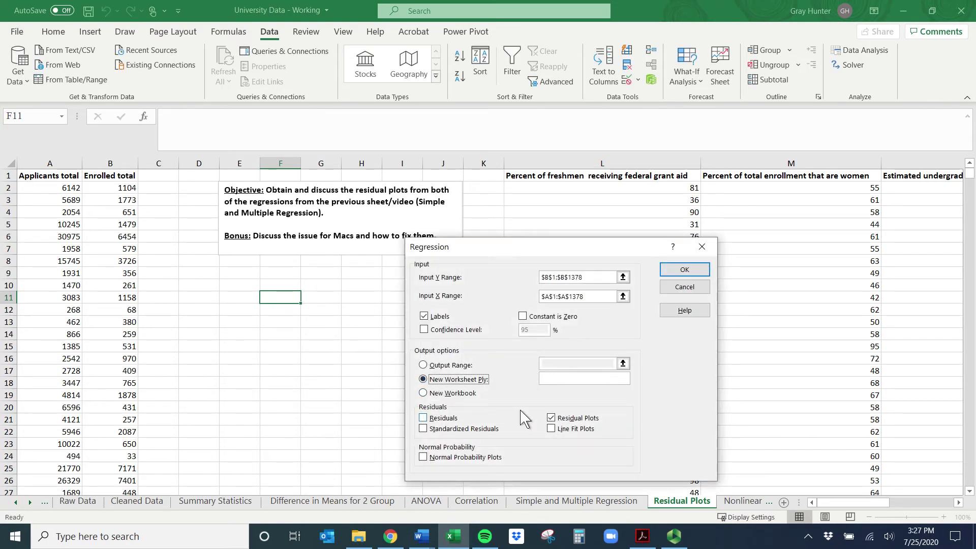
click(551, 419)
click(551, 419)
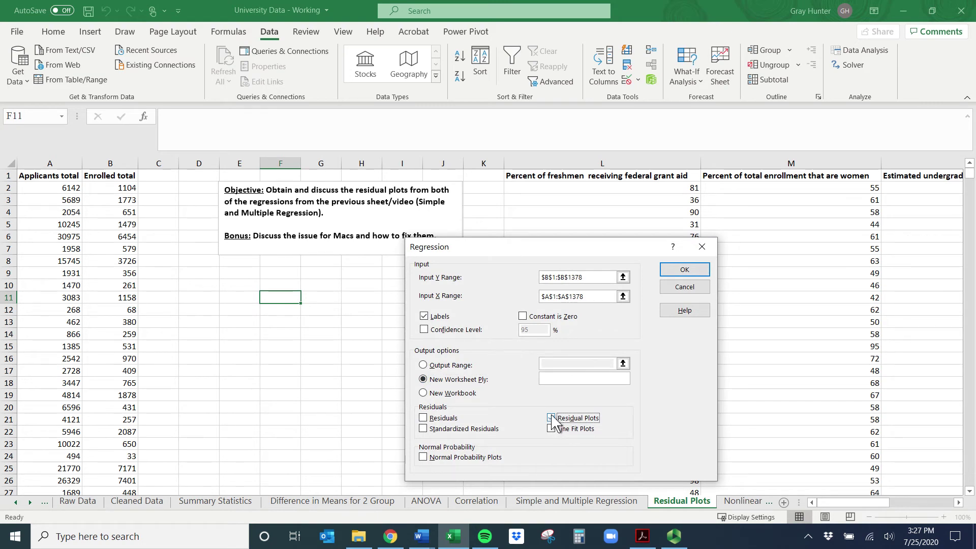
click(679, 275)
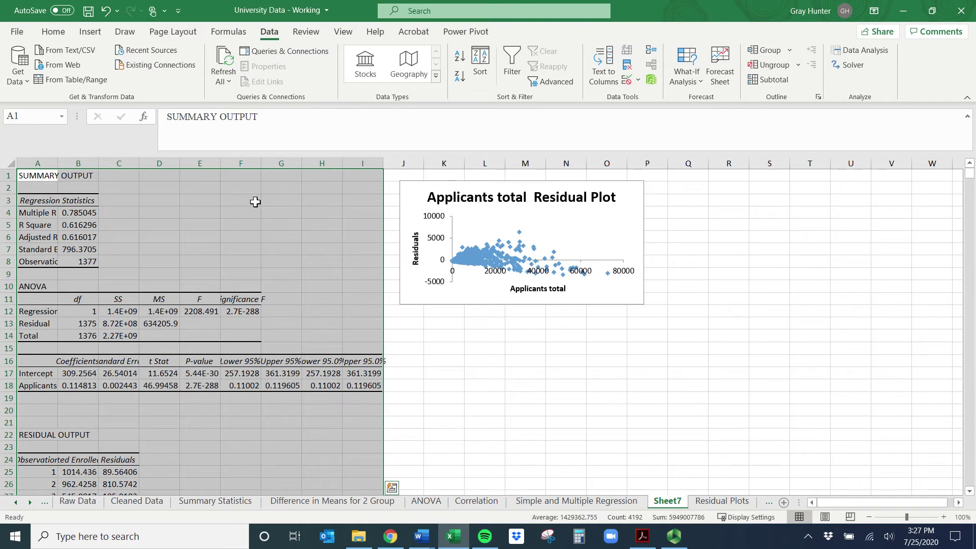
Autofit column A of the regression output so its row labels fit.
click(69, 193)
drag(37, 162, 350, 159)
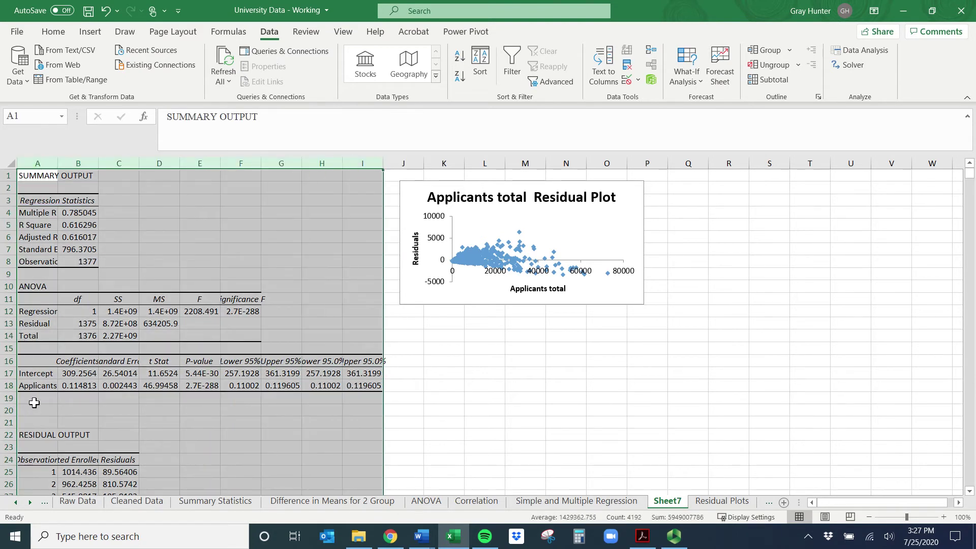
click(45, 387)
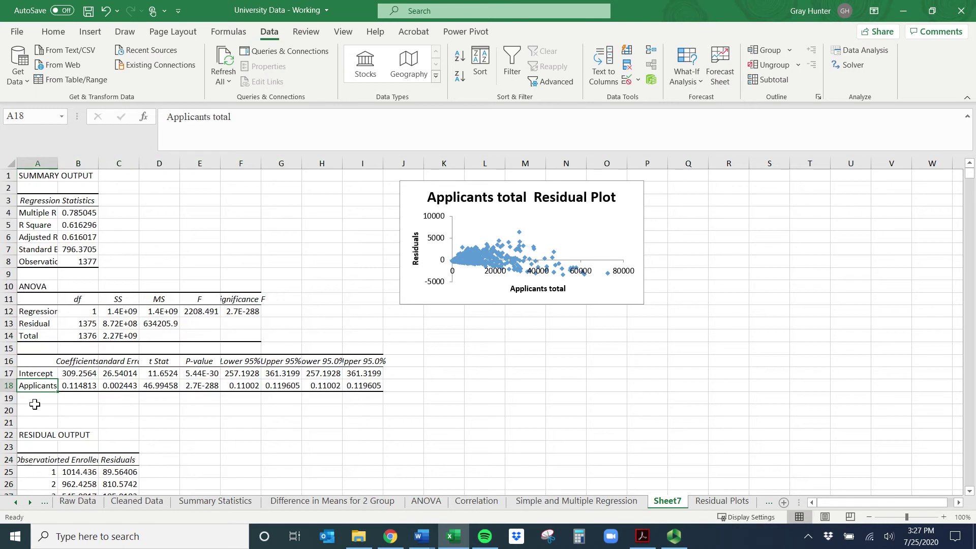
double_click(57, 162)
Enlarge the Applicants total residual plot and position it over about columns H to P, rows 1 to 14.
click(447, 193)
drag(443, 192, 320, 198)
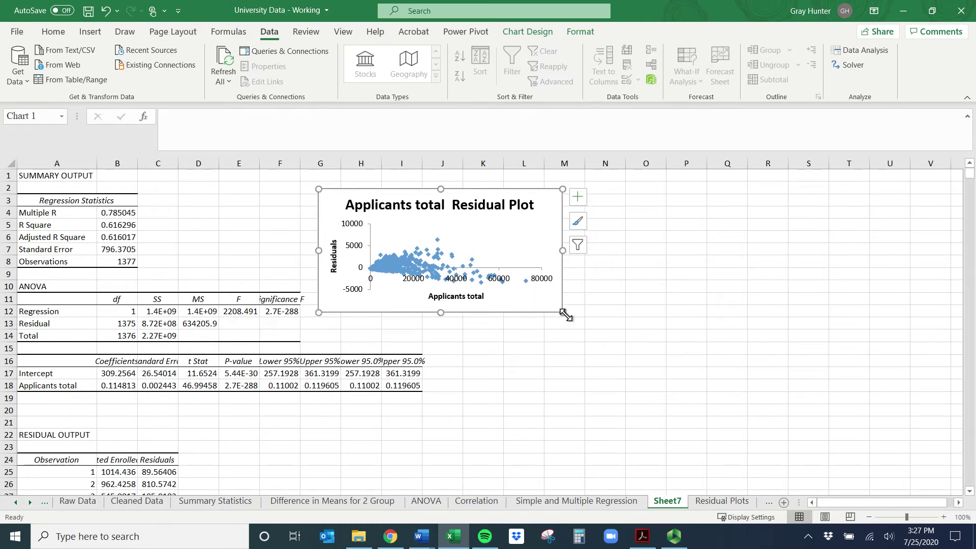
drag(564, 315, 646, 361)
drag(596, 199, 634, 181)
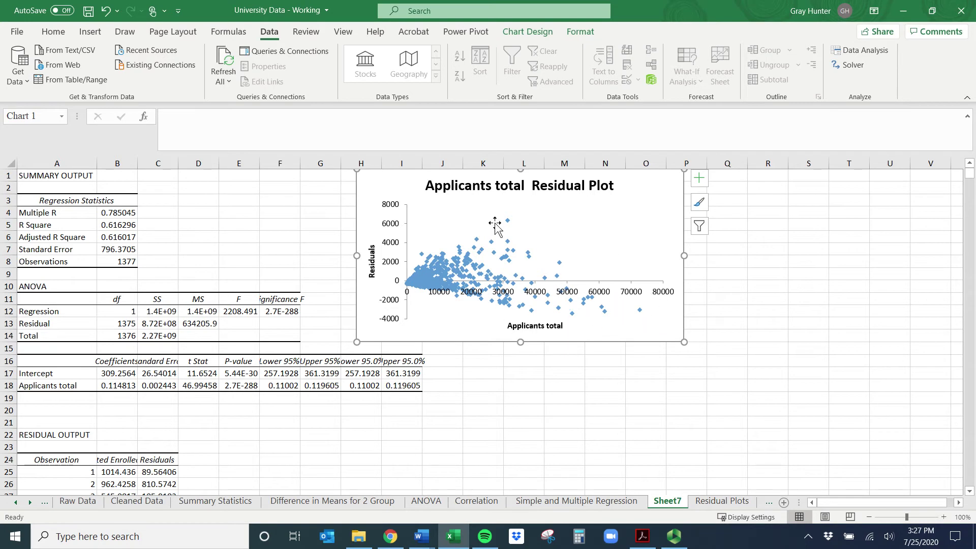
Set the maximum bound of the residual plot's horizontal Applicants total axis to 10000.
click(437, 295)
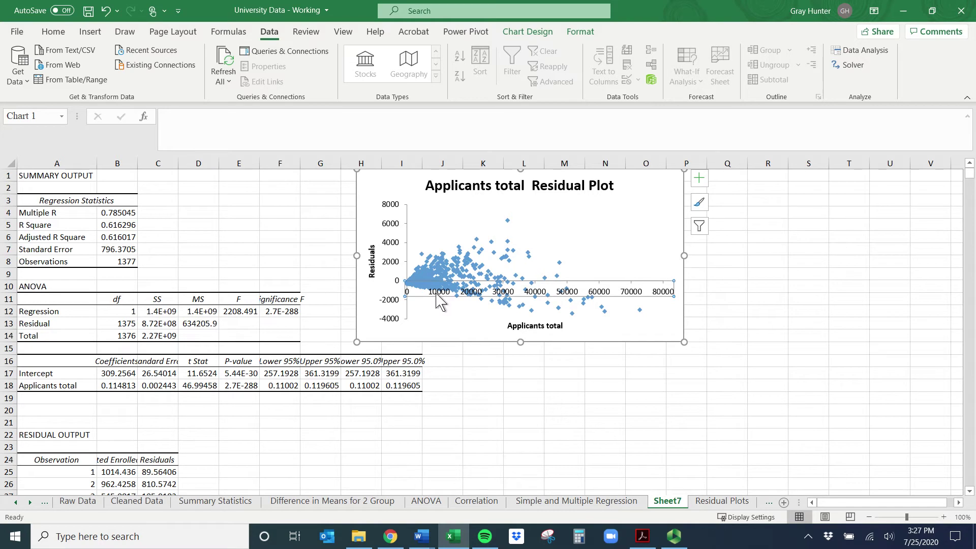
double_click(603, 296)
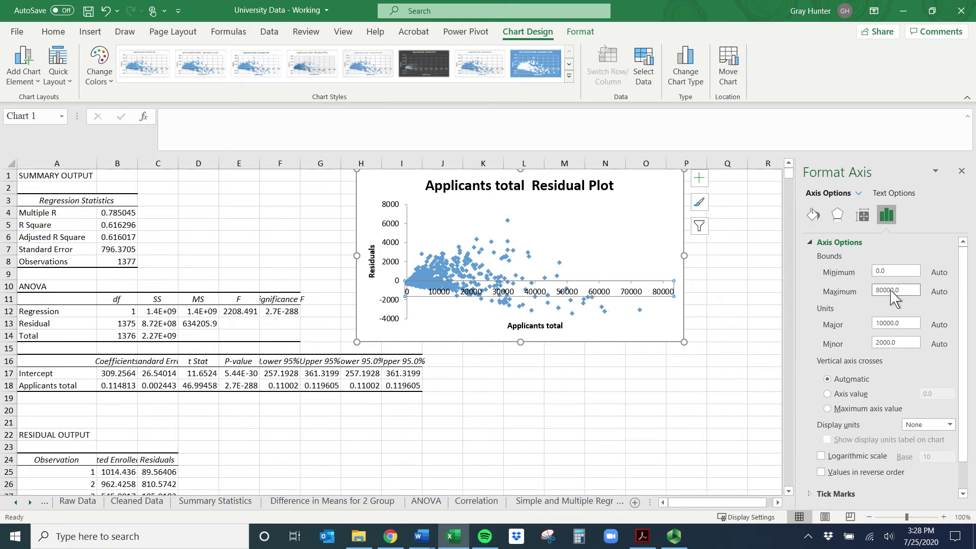
click(827, 290)
text(1)
key(Return)
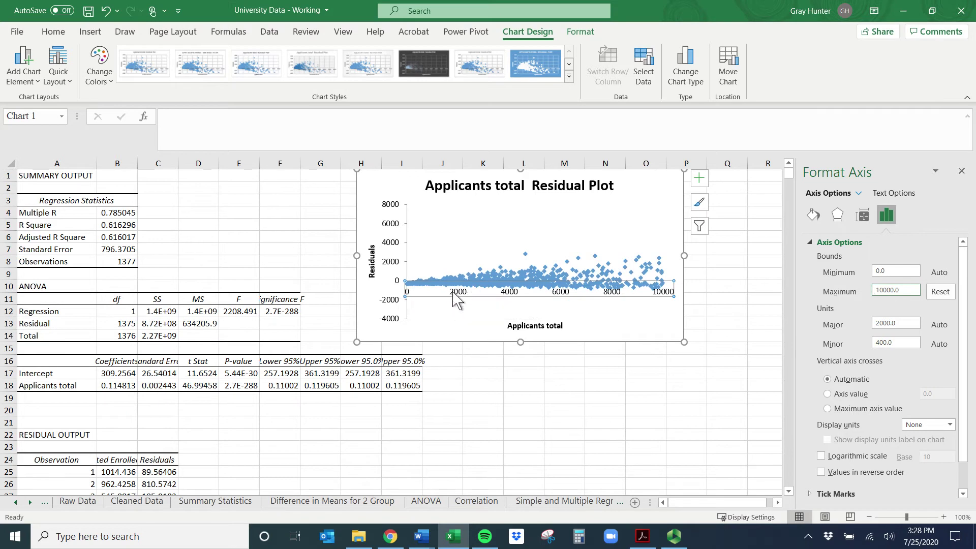
Set the residual plot's vertical Residuals axis bounds to a minimum of -500 and a maximum of 2500.
click(396, 249)
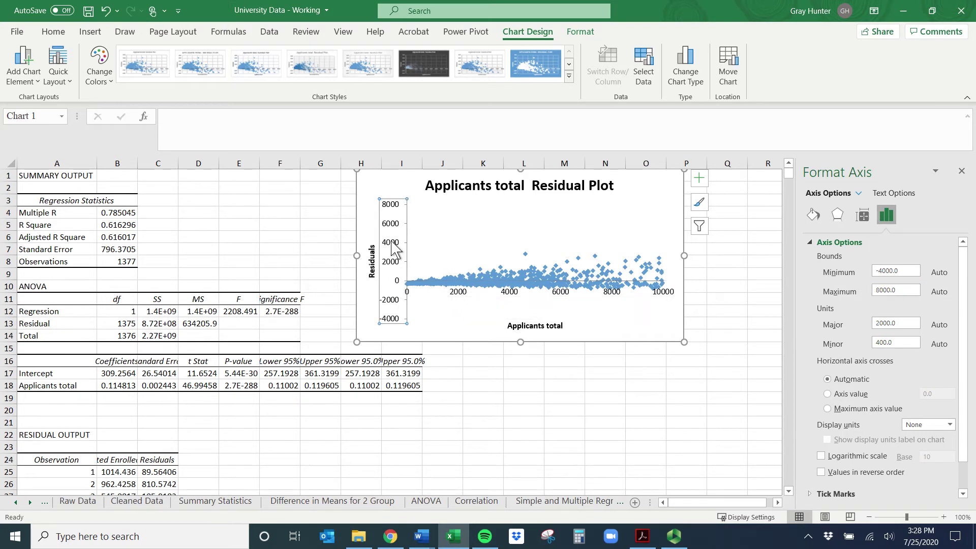
double_click(913, 273)
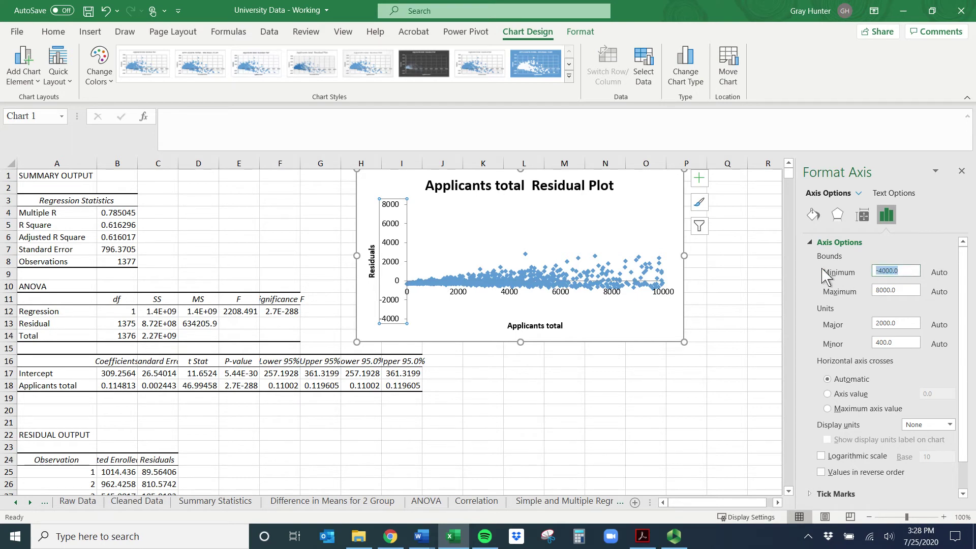
text(-500)
key(Return)
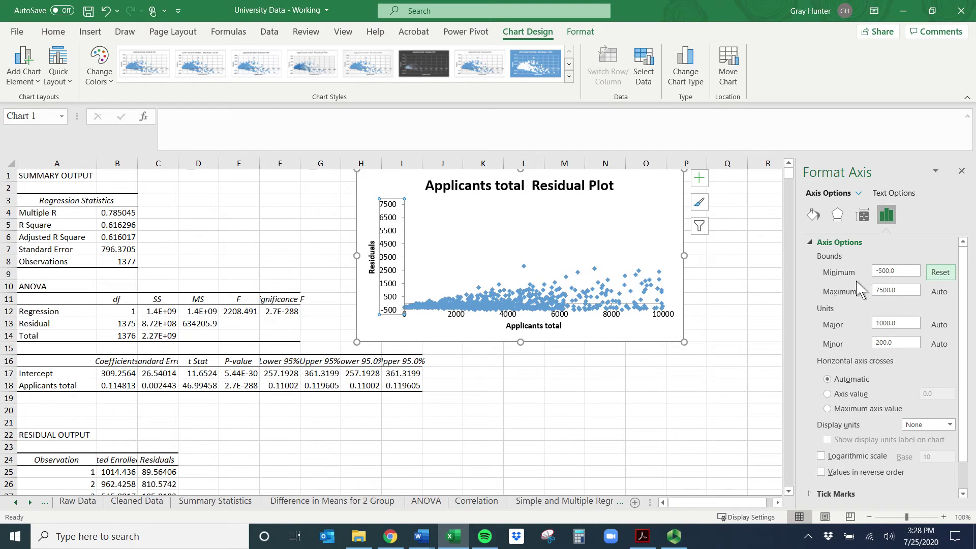
drag(915, 290, 787, 288)
text(2500)
key(Return)
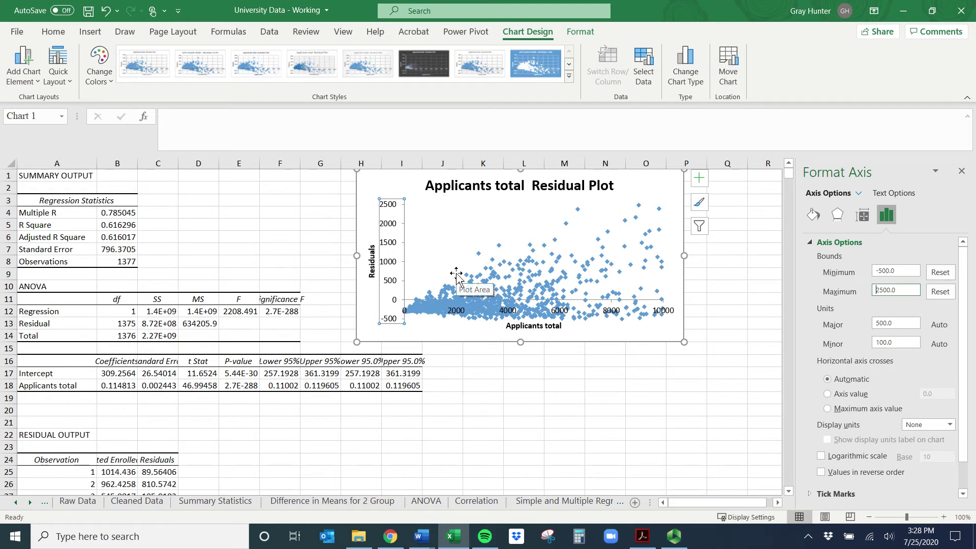
click(456, 259)
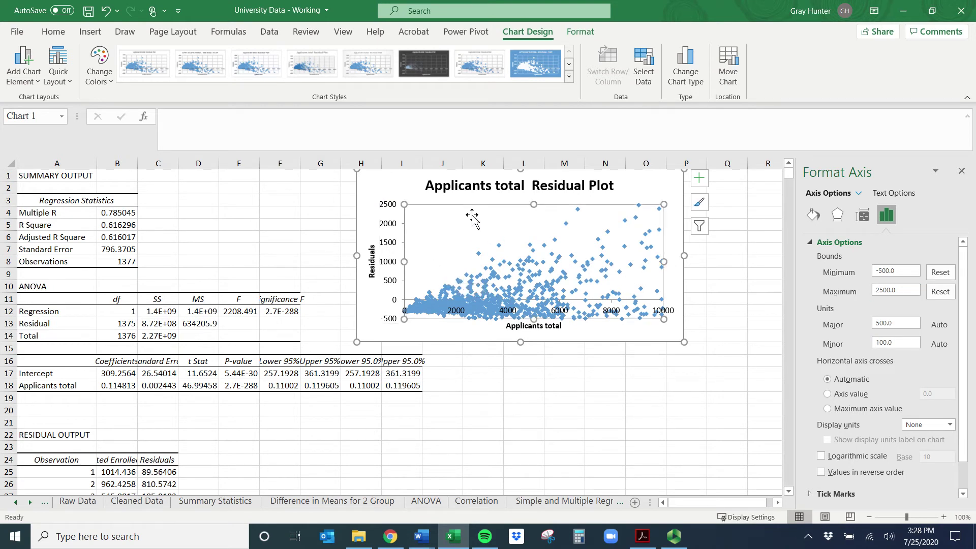
Examine the effects, alignment, fill and axis options for the residual plot's axes, and close the formatting settings.
click(390, 248)
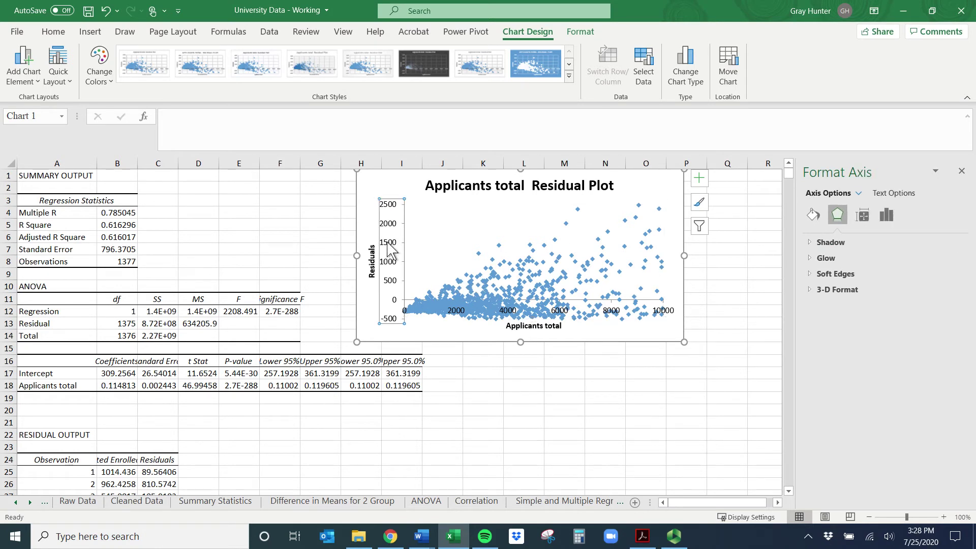
click(555, 312)
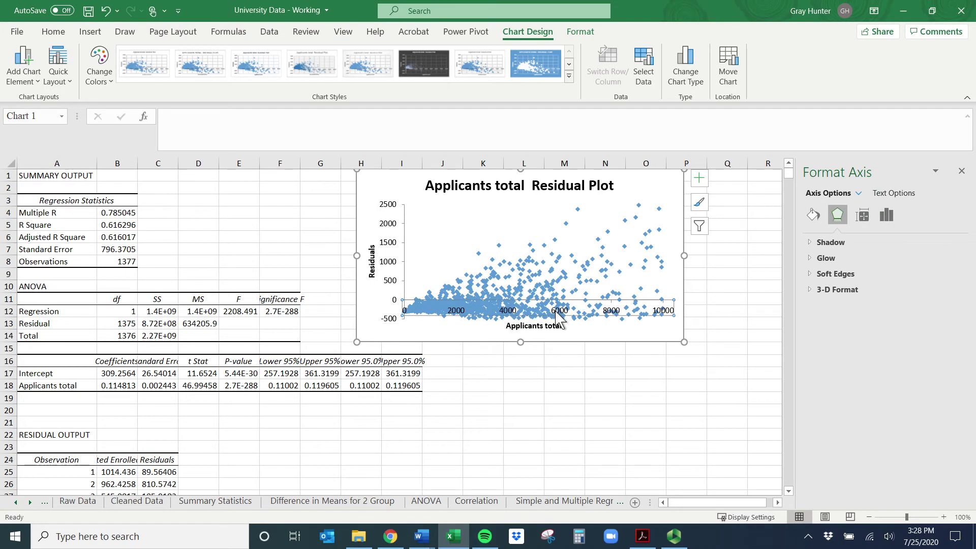
click(391, 230)
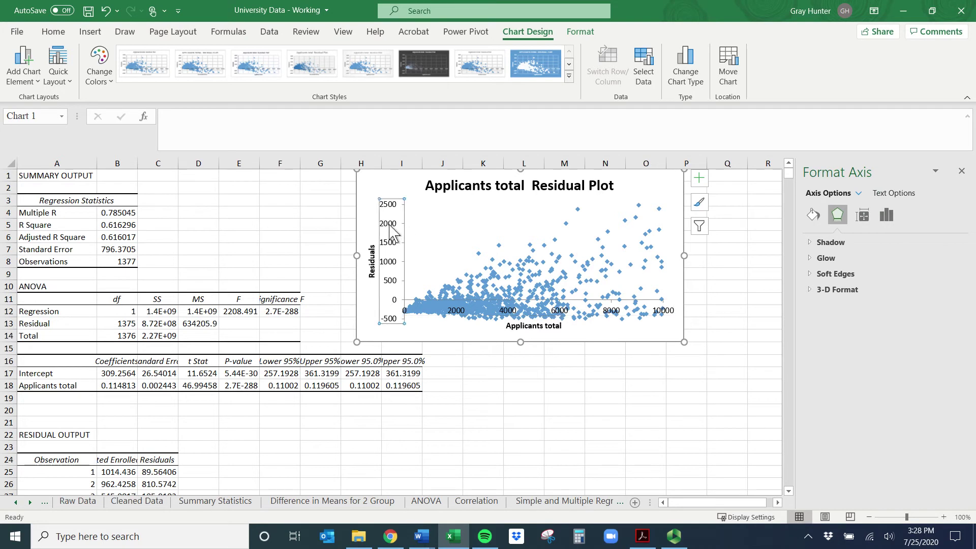
click(864, 216)
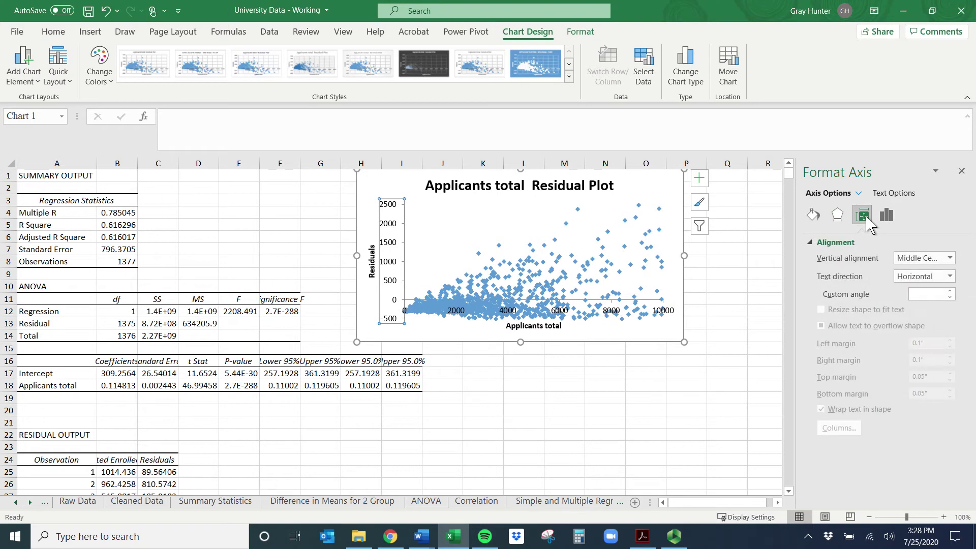
click(813, 215)
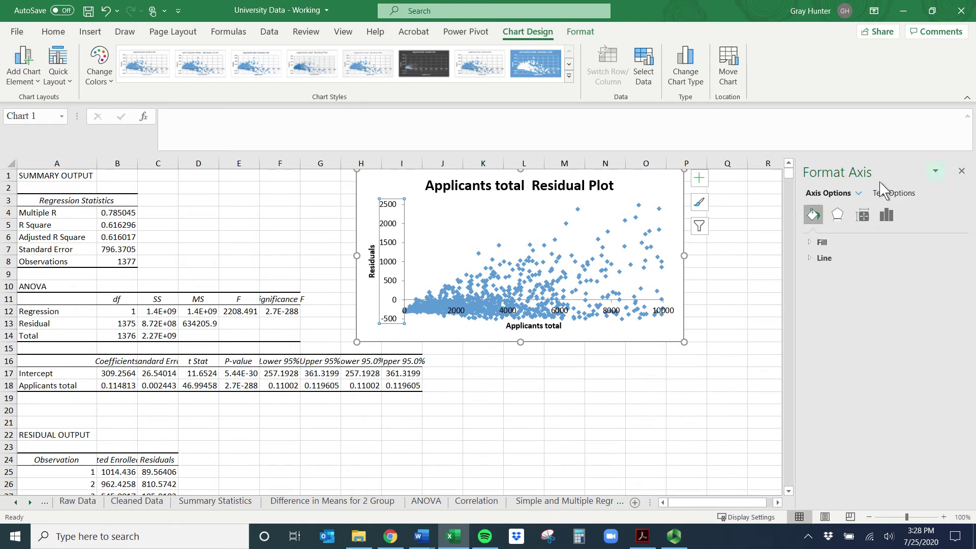
click(490, 204)
click(961, 171)
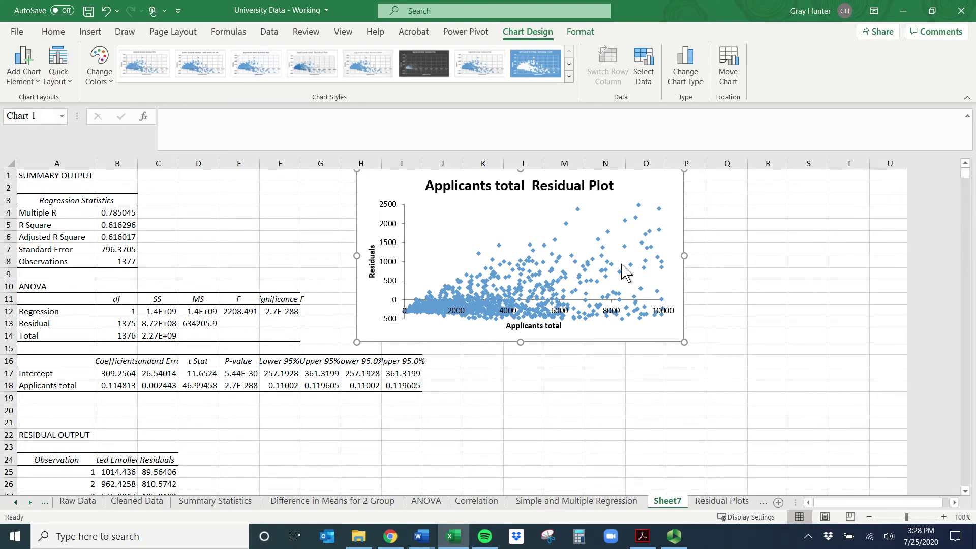
click(418, 247)
click(389, 244)
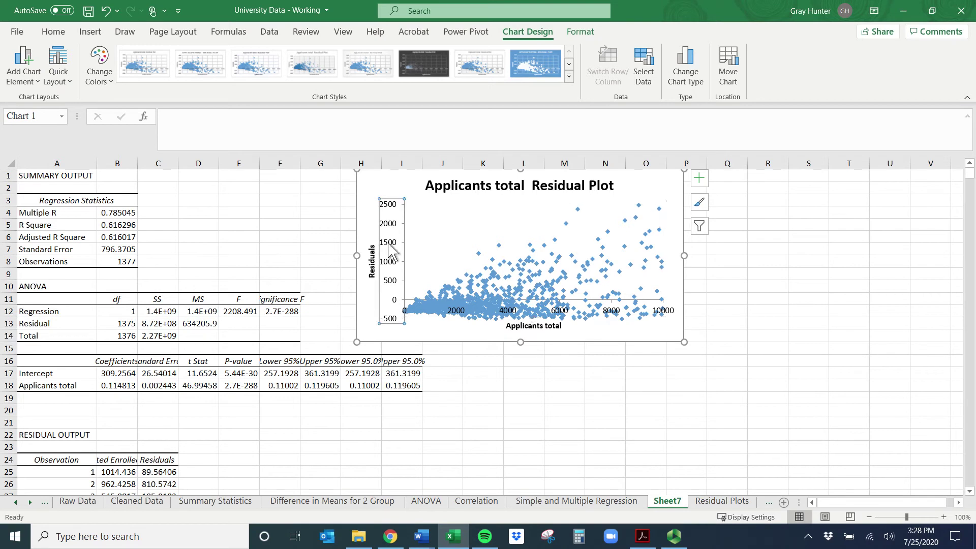
double_click(390, 249)
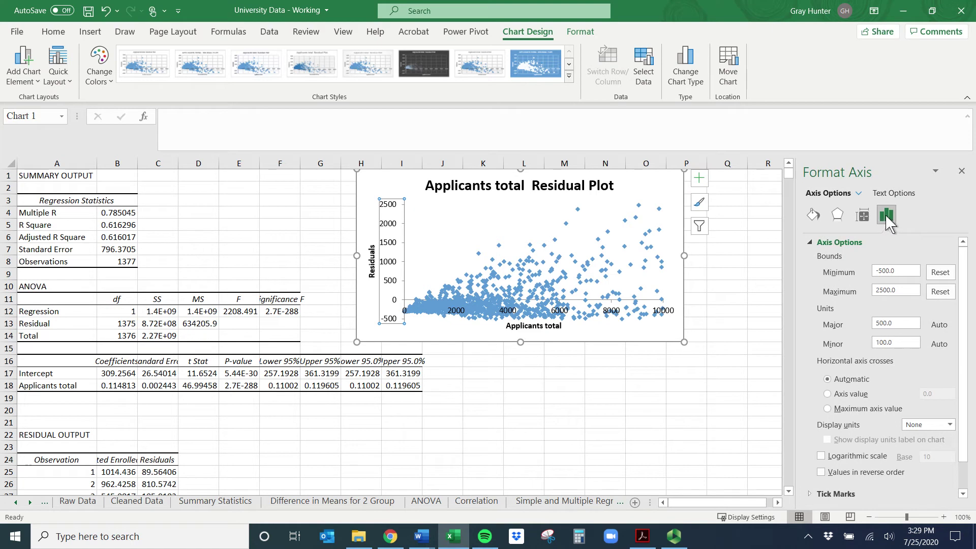
click(962, 173)
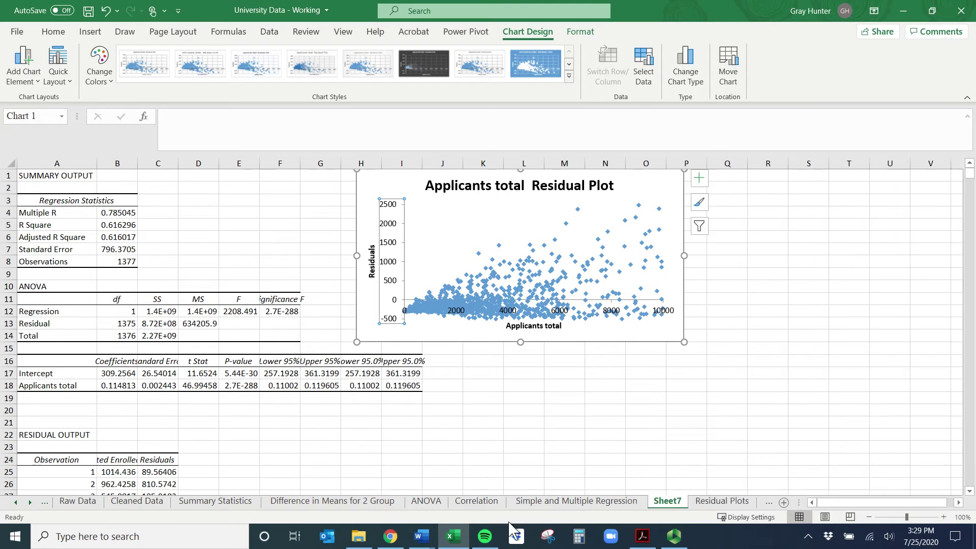
Read the second objective on the Simple and Multiple Regression sheet, about what influences the graduation rate.
click(715, 504)
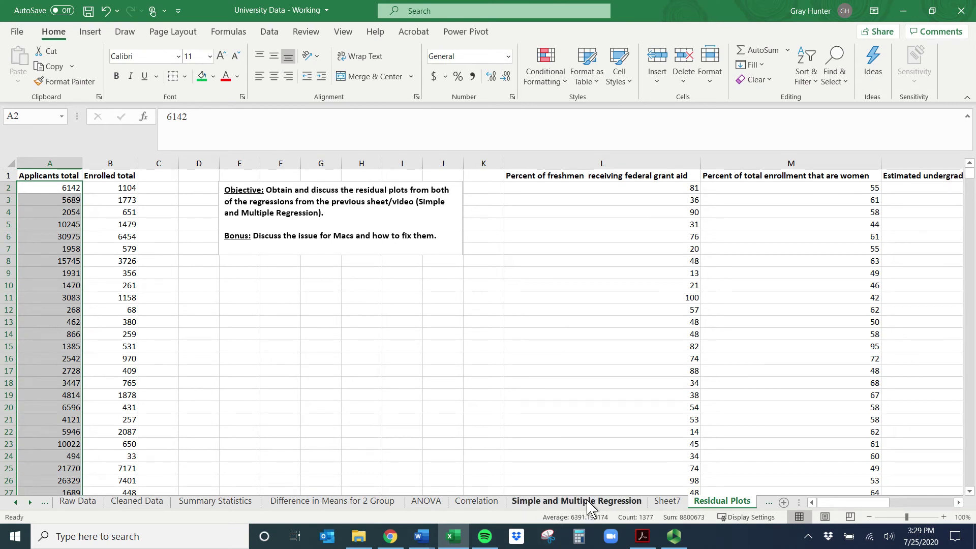
click(625, 505)
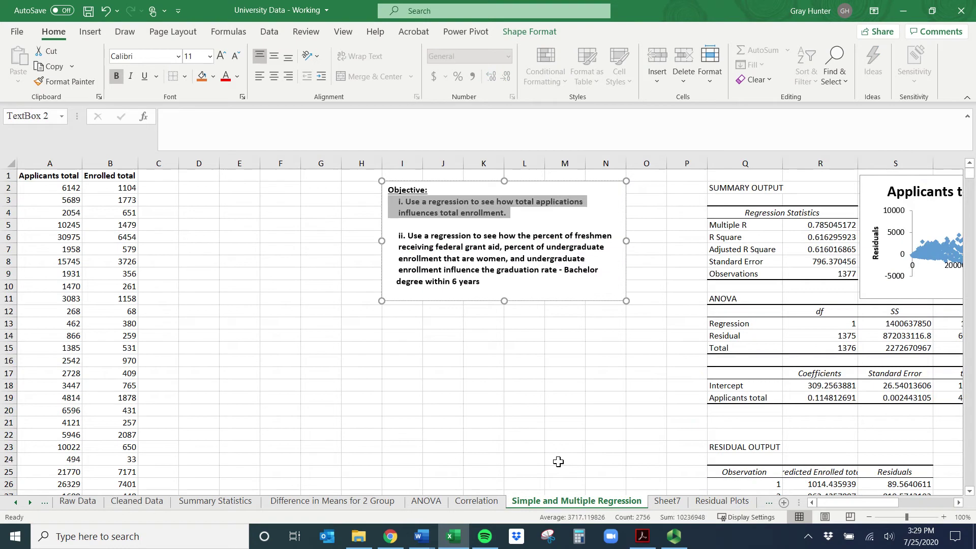
click(425, 242)
drag(408, 235, 616, 237)
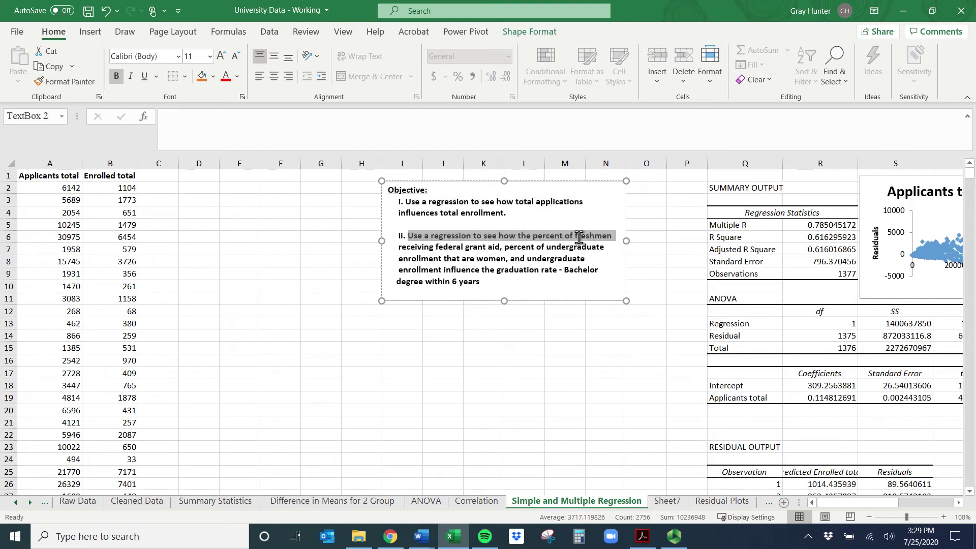
click(505, 249)
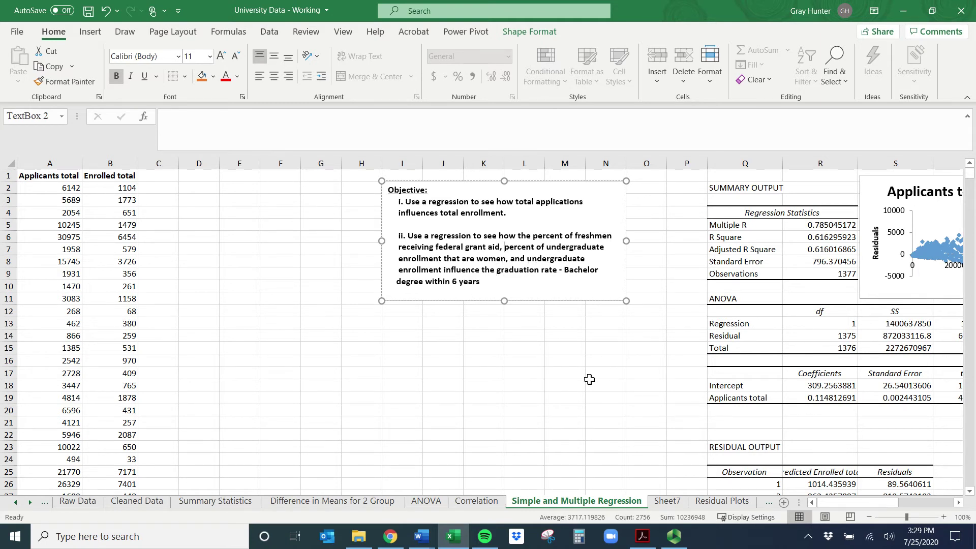
Return to the Residual Plots sheet and examine the predictor columns L to N and the graduation rate column O.
click(704, 505)
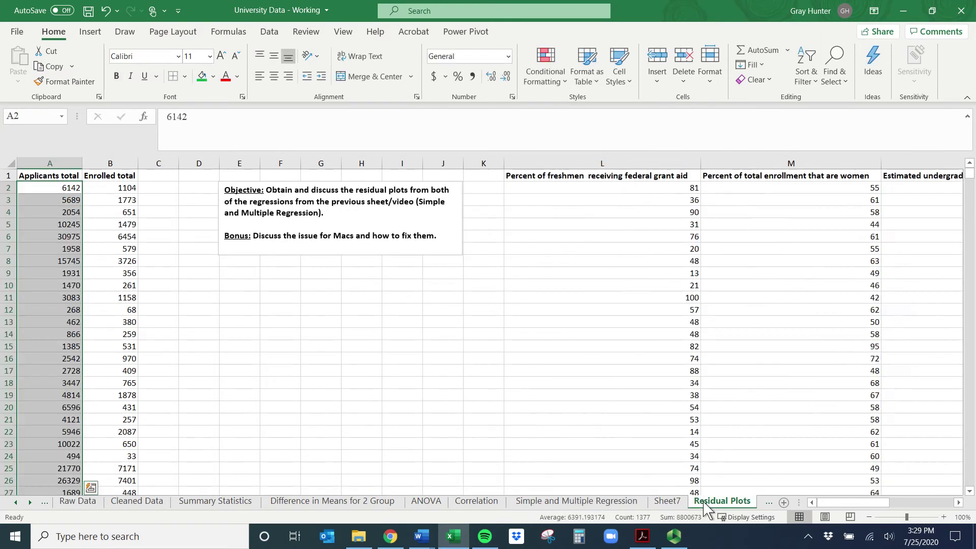
drag(834, 504, 911, 506)
drag(285, 163, 626, 163)
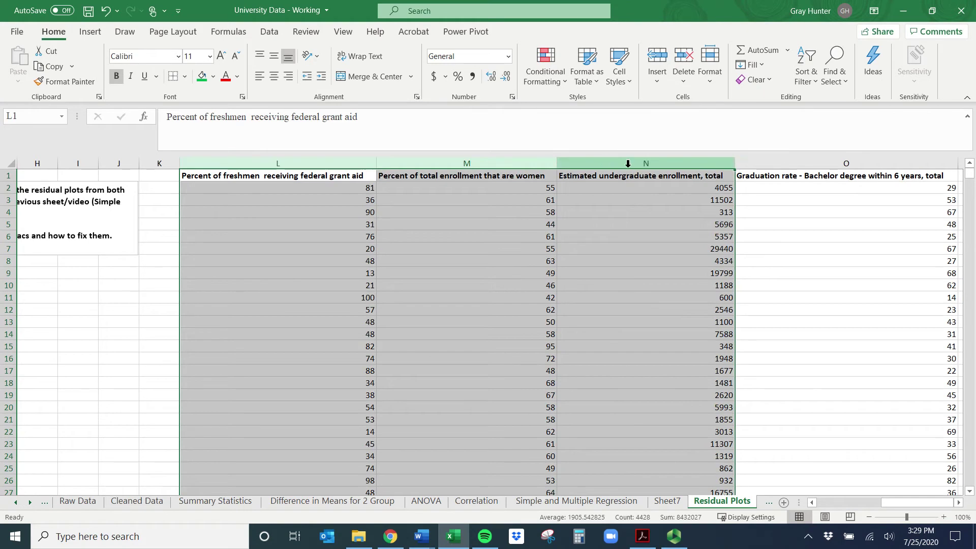
click(786, 164)
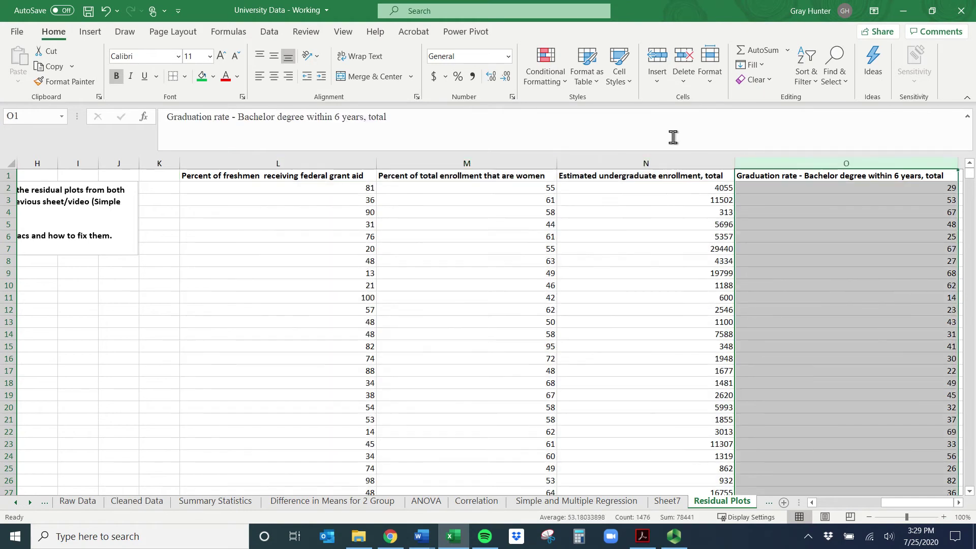
Start a Data Analysis Regression and set its Y range to the graduation rate data in O1:O1476.
click(269, 31)
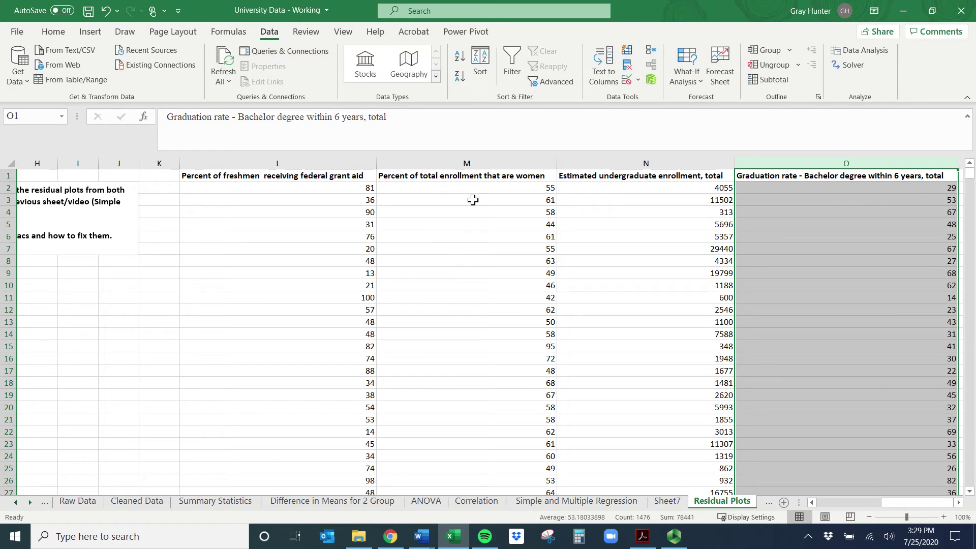
click(860, 51)
click(664, 328)
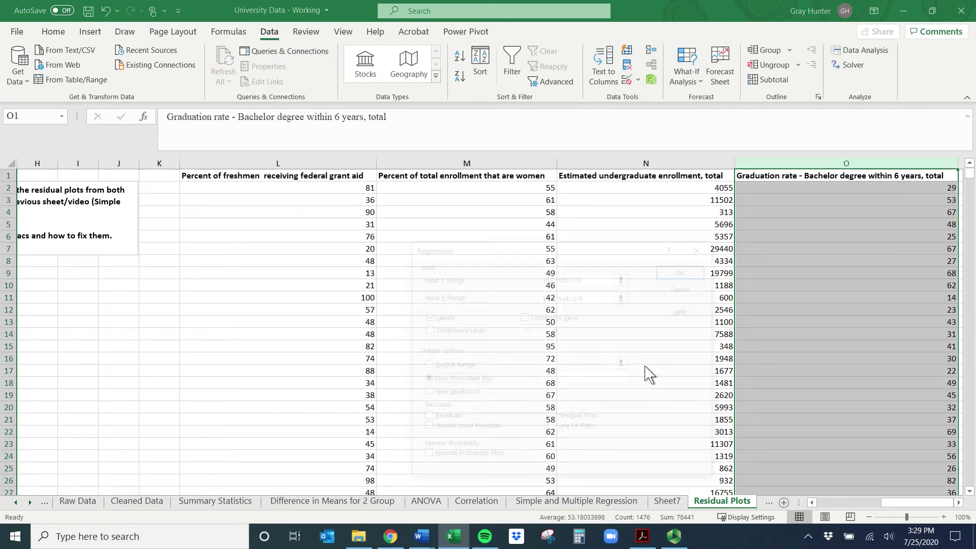
click(624, 277)
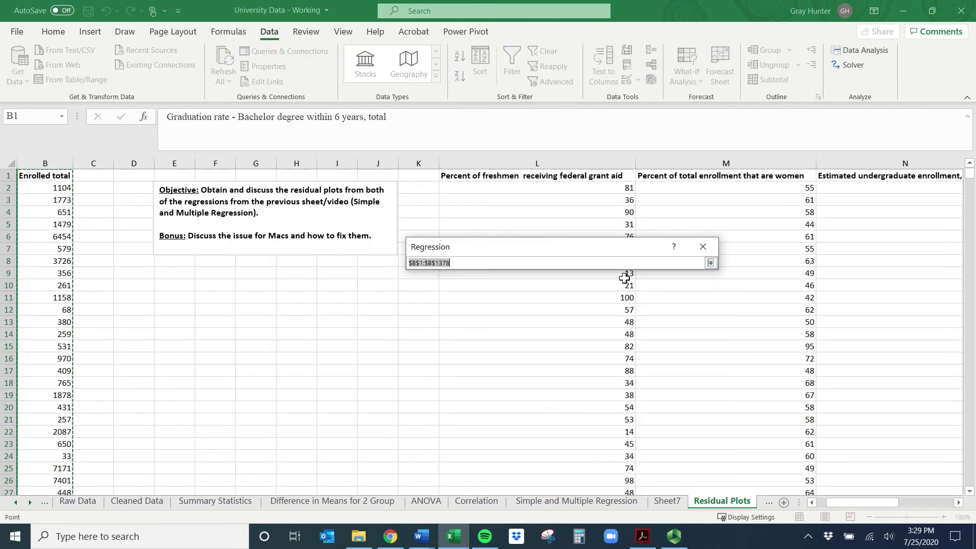
drag(862, 503, 918, 503)
click(821, 180)
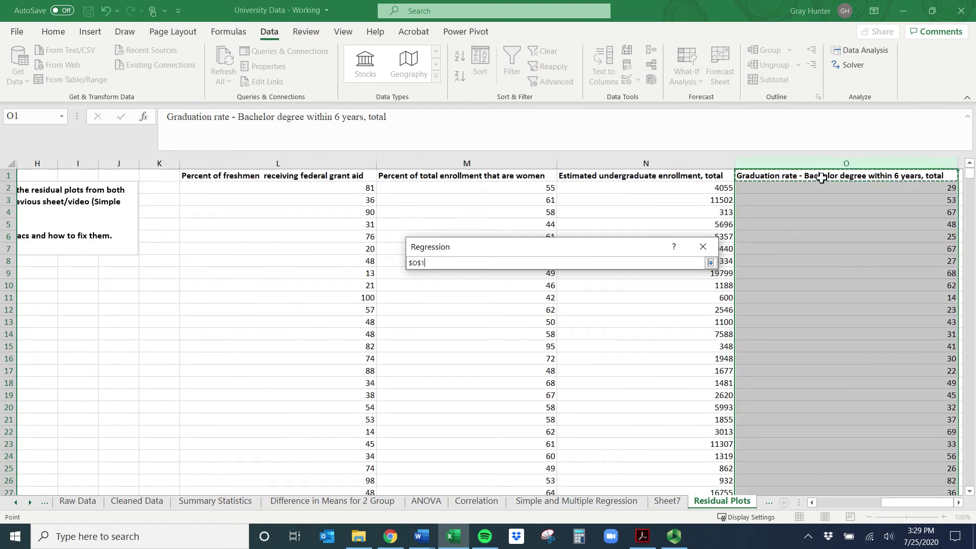
key(Return)
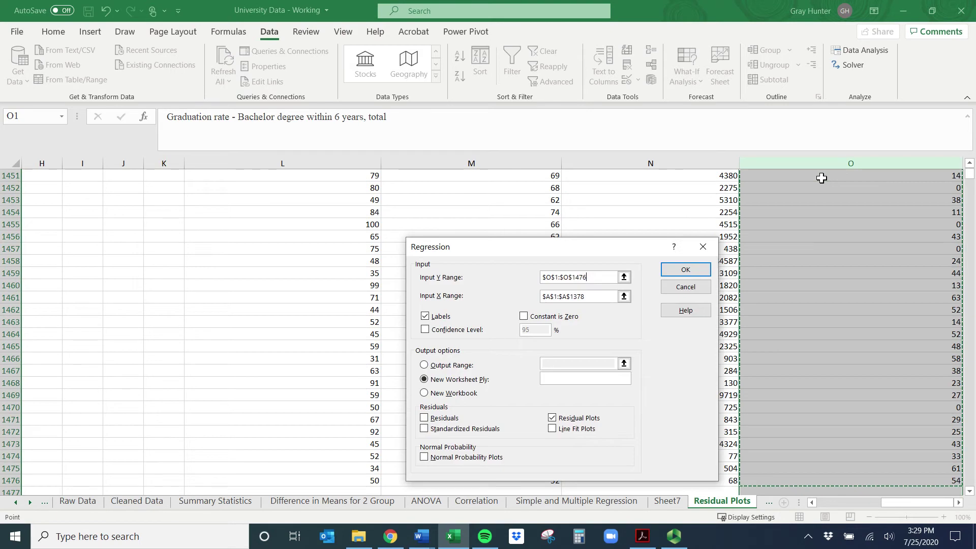
Set the regression's X range to L1:N1476, keep Labels and Residual Plots enabled, and run it to a new worksheet.
click(624, 297)
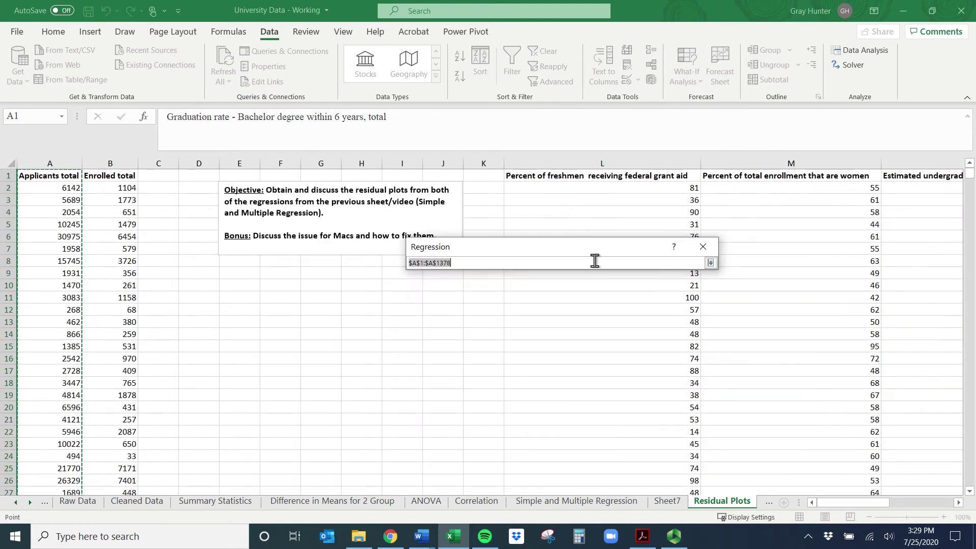
drag(567, 176, 895, 175)
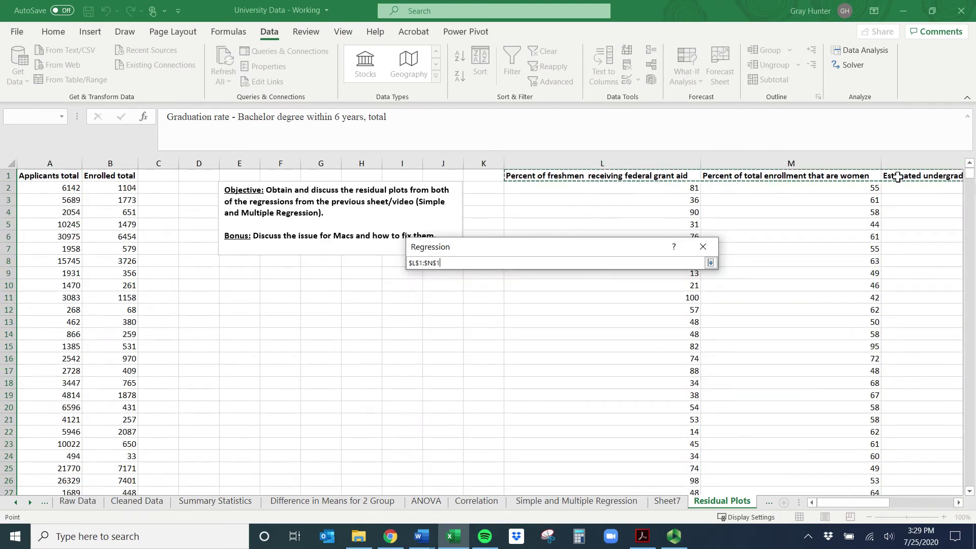
drag(854, 507, 887, 505)
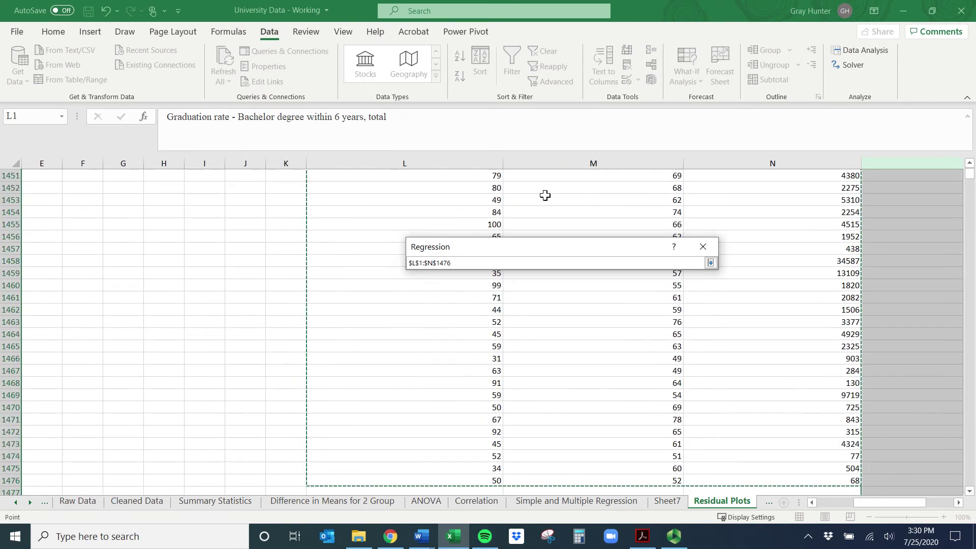
key(Return)
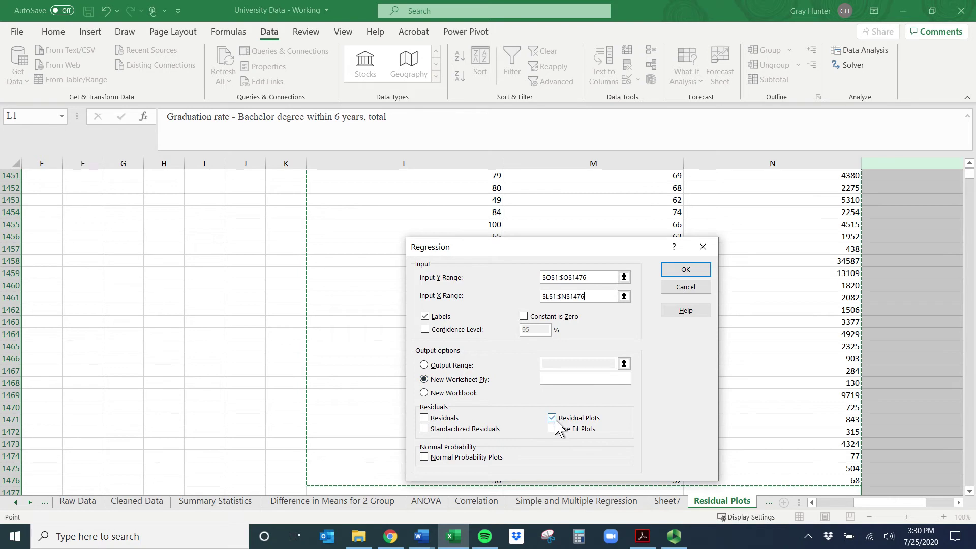
click(696, 277)
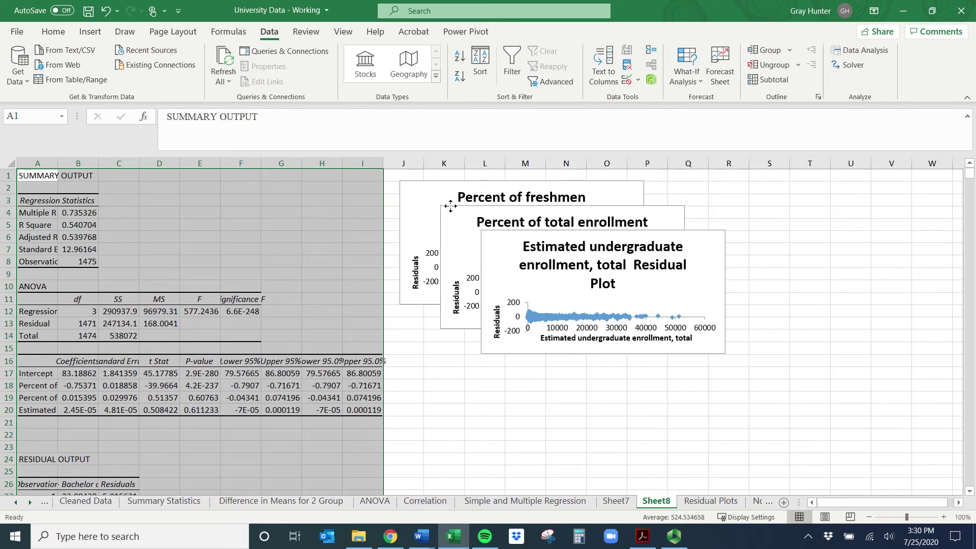
Separate the three overlapping residual plots and autofit column A of the regression output.
drag(486, 236, 430, 364)
drag(453, 217, 680, 199)
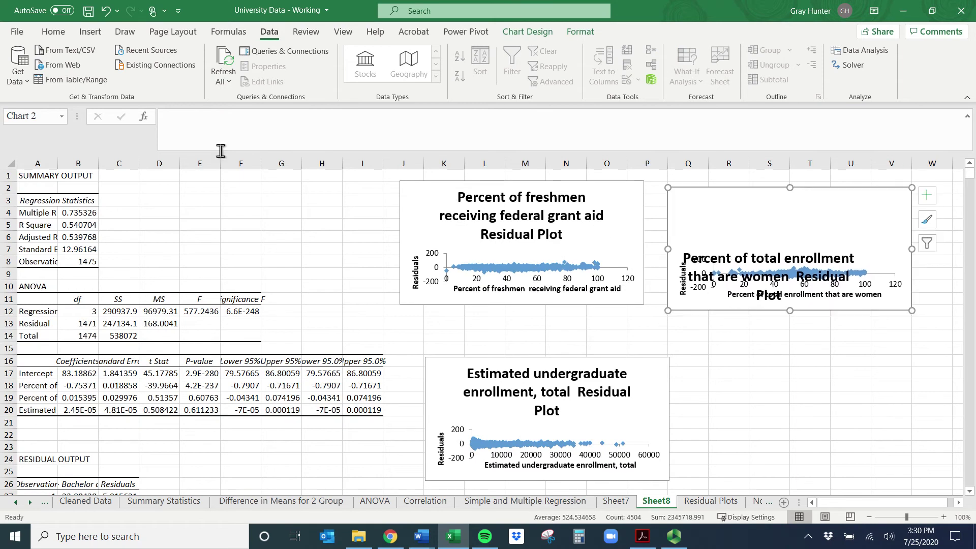
double_click(58, 164)
click(73, 381)
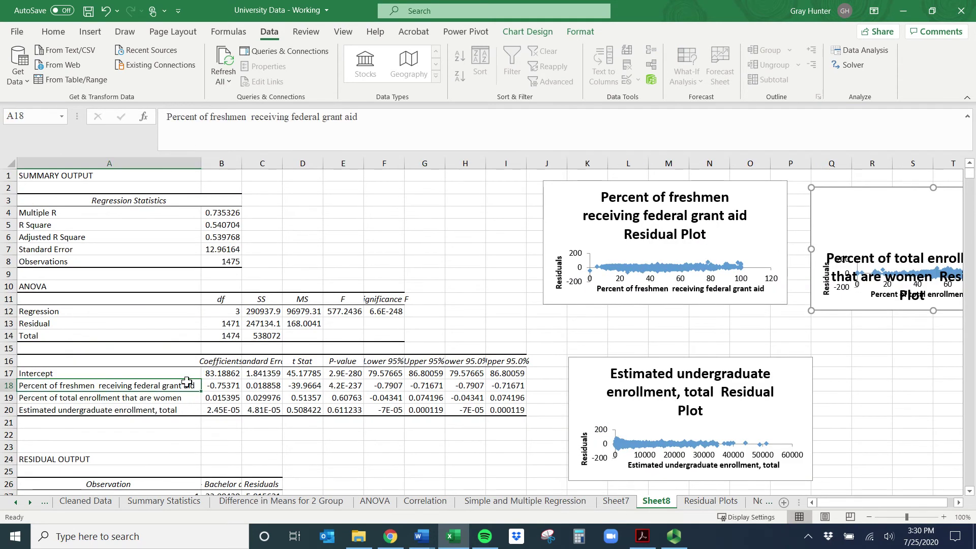
Move the freshmen federal grant aid residual plot beside the regression statistics and the total undergraduate enrollment plot out toward column P.
click(568, 191)
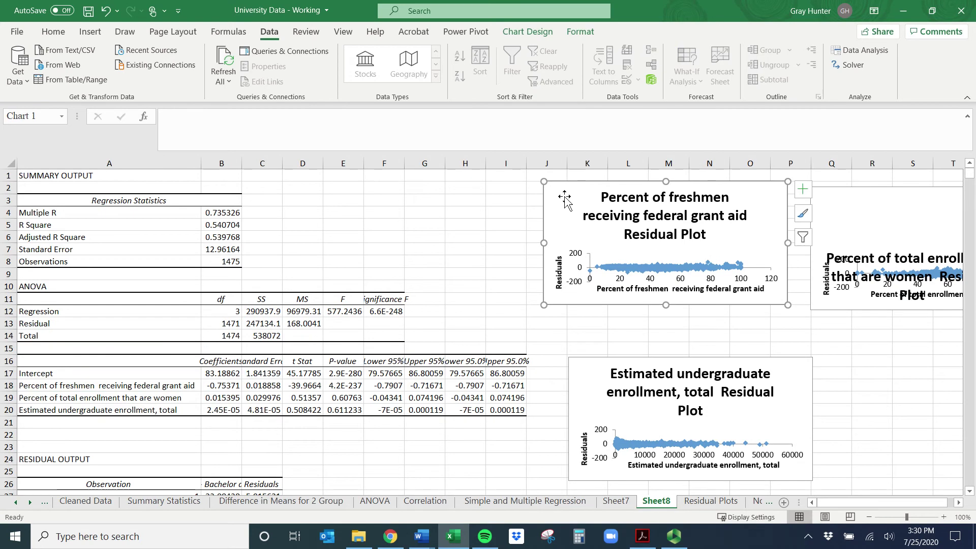
drag(564, 196, 420, 189)
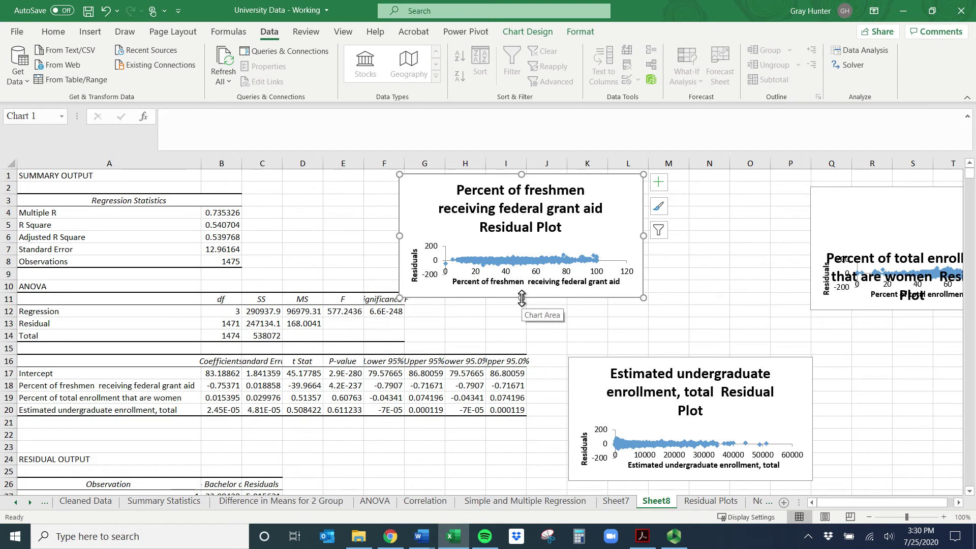
click(593, 359)
drag(593, 359, 793, 229)
Enlarge the freshmen federal grant aid residual plot to span about columns G to N and rows 1 to 22.
click(422, 290)
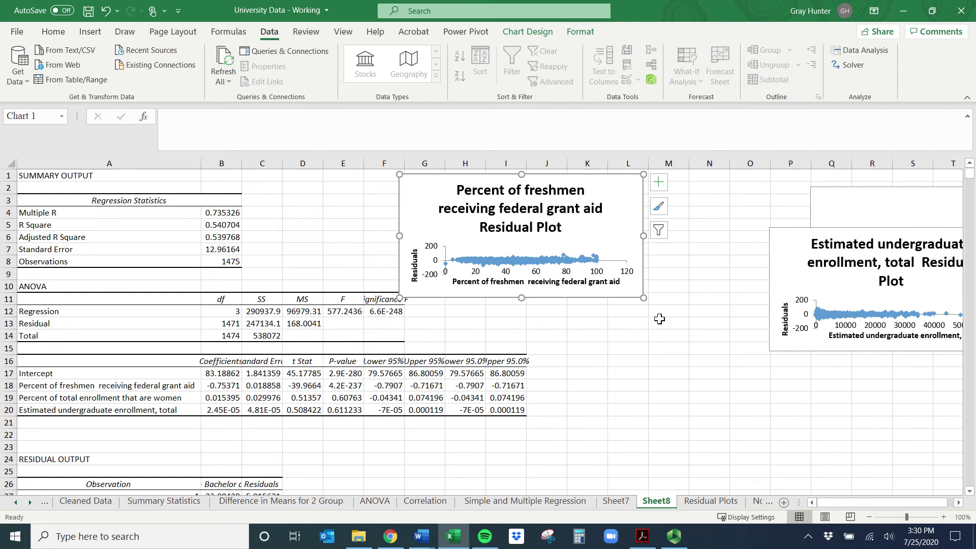
drag(643, 302, 726, 441)
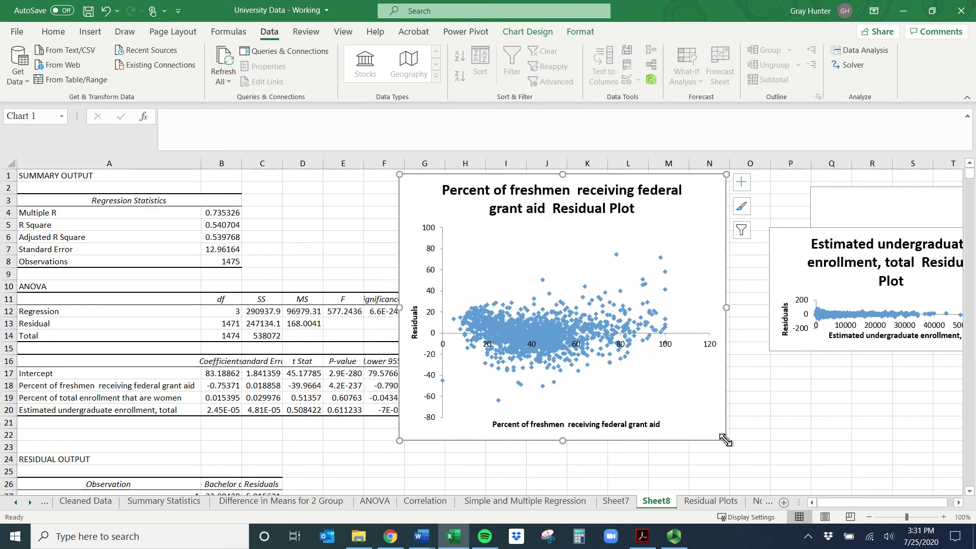
click(779, 254)
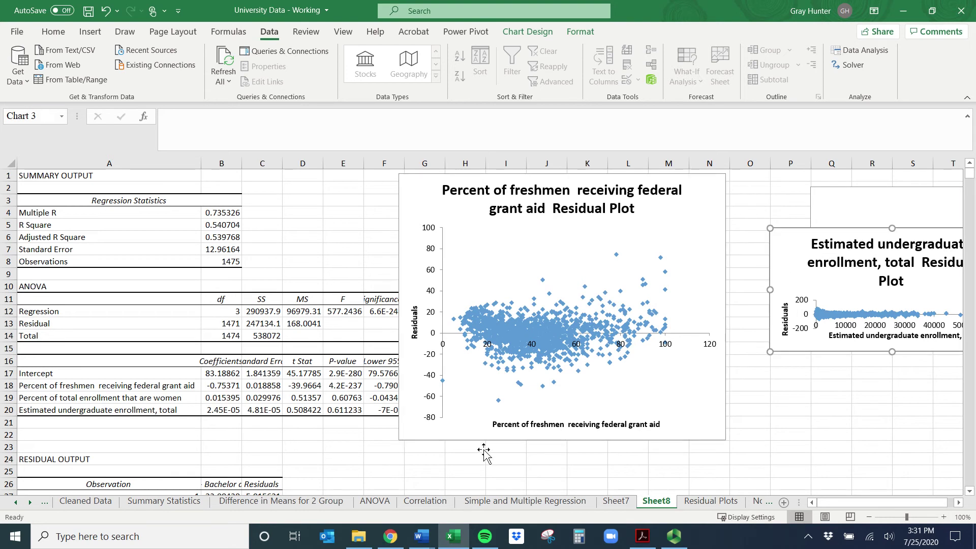
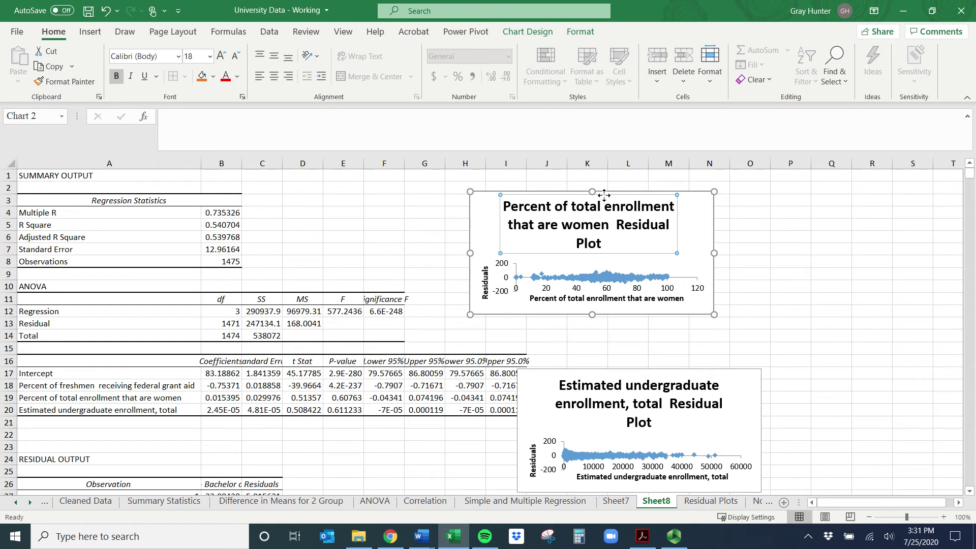
Replace the 'Residual Plots' sheet name with Sheet8 in the X range of the percent-women residual plot's series.
click(593, 274)
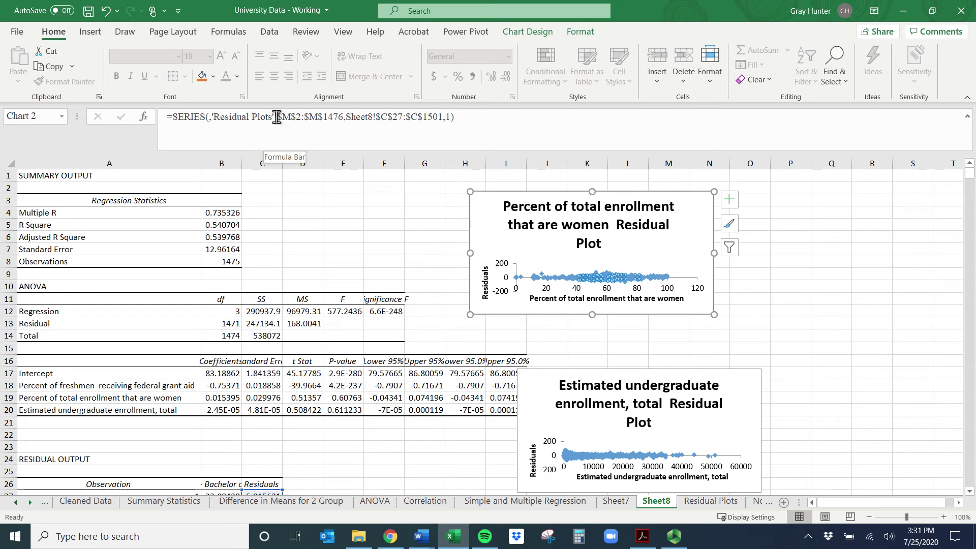
drag(275, 115, 214, 117)
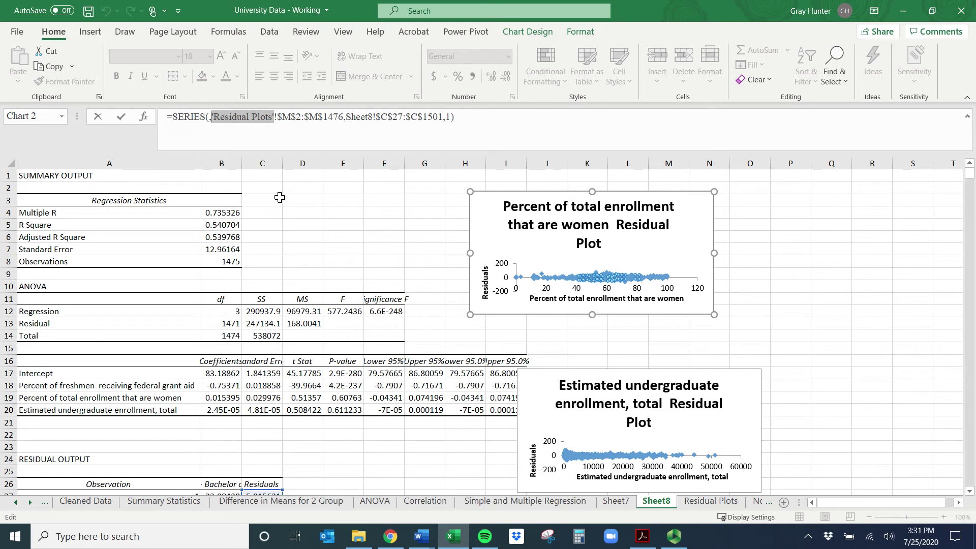
key(BackSpace)
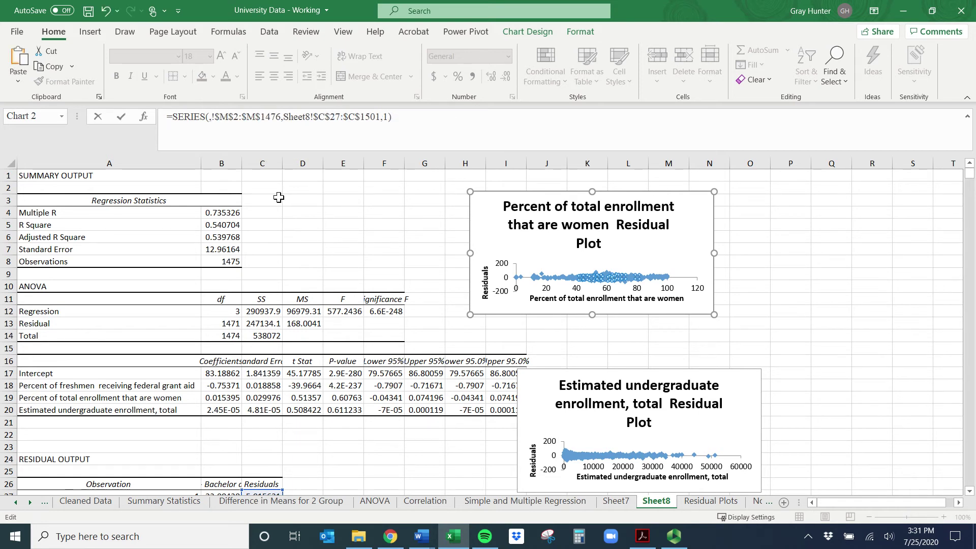
text(Shh)
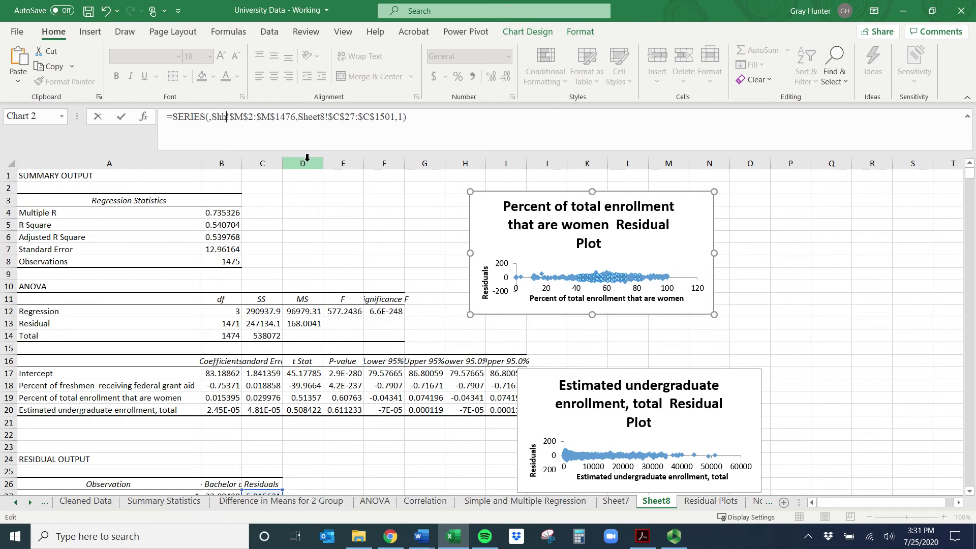
key(BackSpace)
text(eet8)
key(Return)
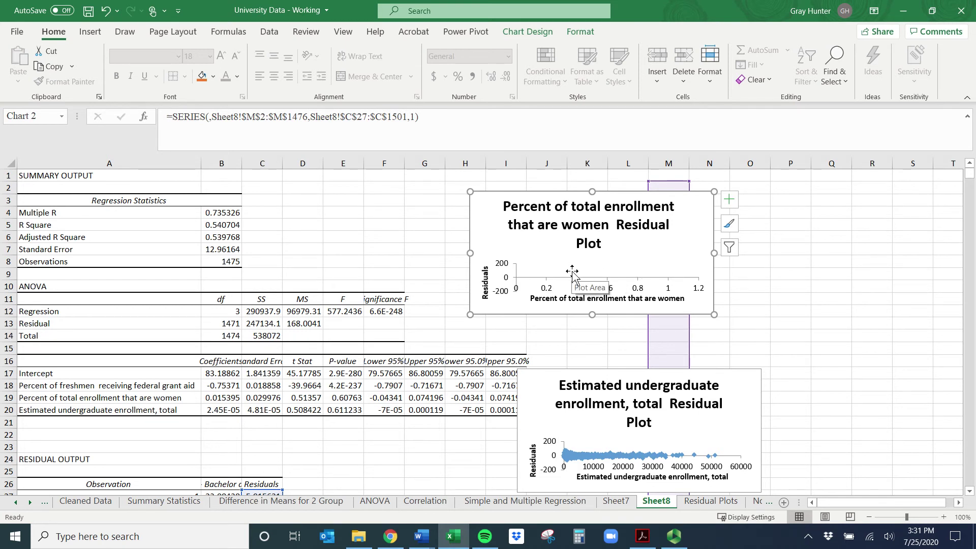
Change the percent-women plot's series X range from column M to column C, giving $C$2:$C$1476.
click(255, 115)
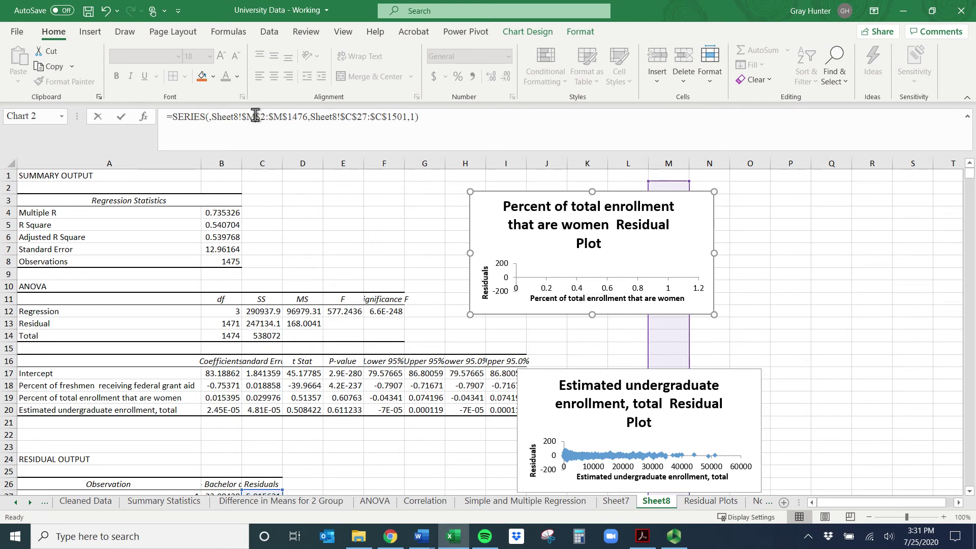
key(BackSpace)
text(C)
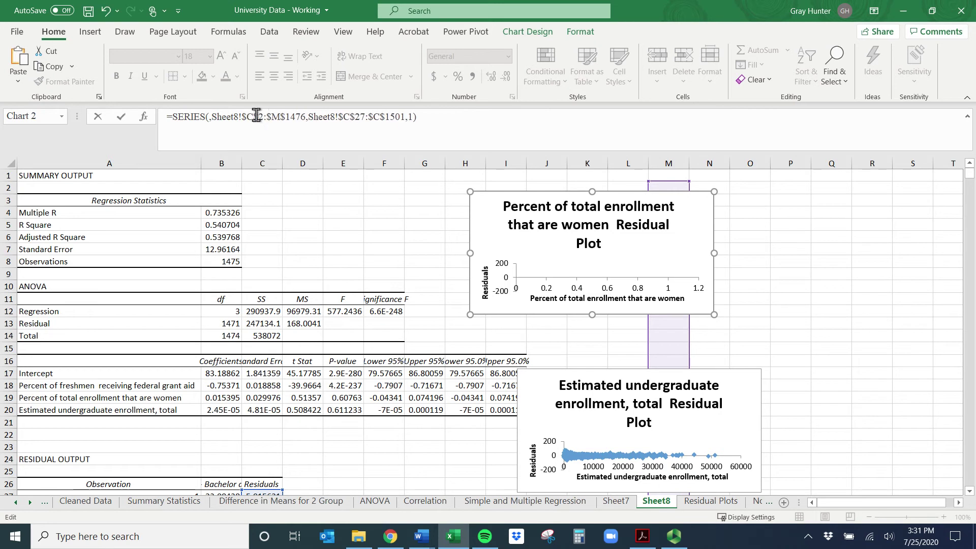
click(280, 115)
key(BackSpace)
text(C)
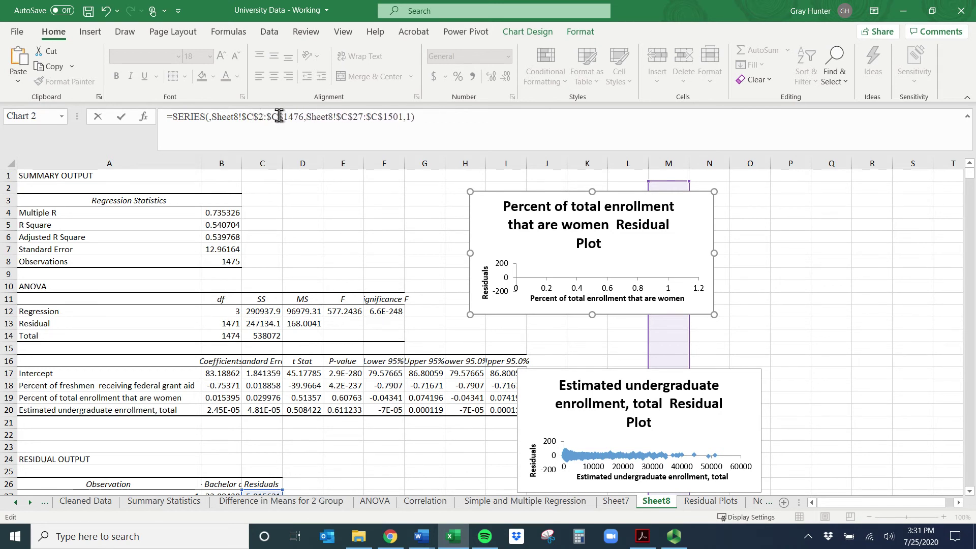
key(Return)
Enlarge the percent-women residual plot, move it up to the top rows of the sheet, and select its data series.
click(667, 253)
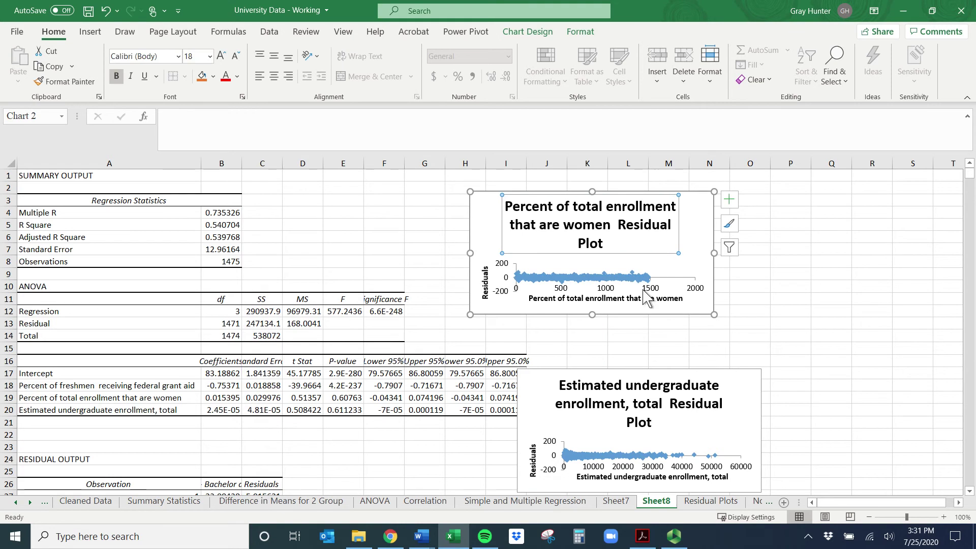
drag(715, 314, 763, 362)
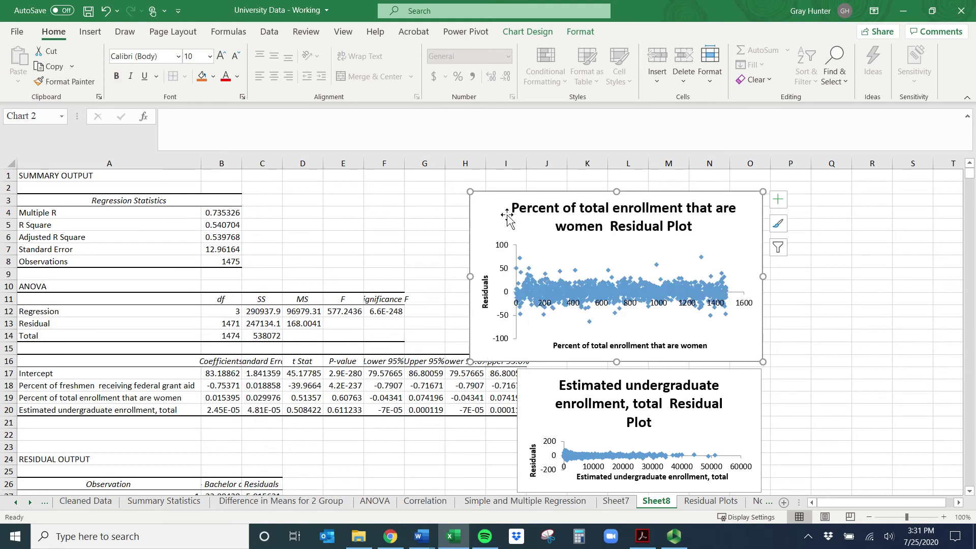
drag(491, 210, 474, 192)
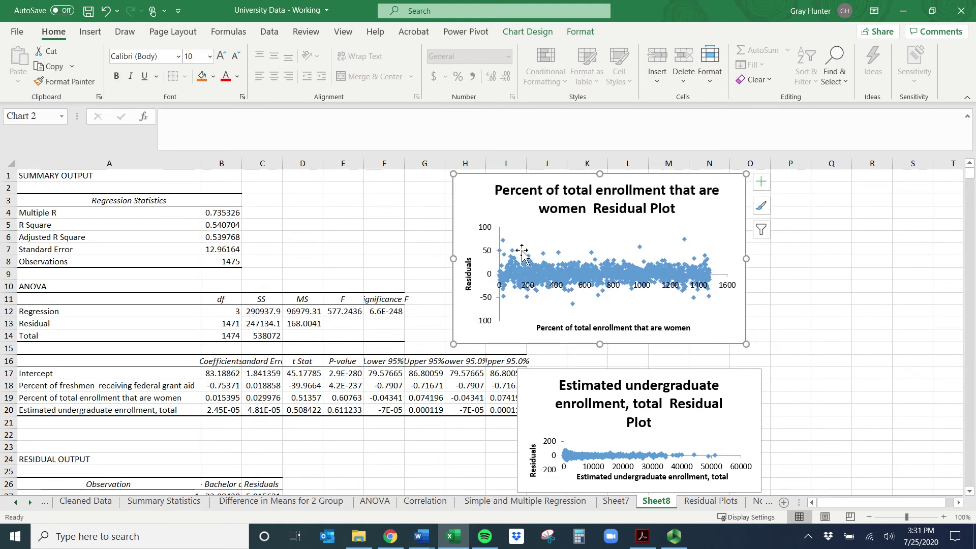
click(547, 278)
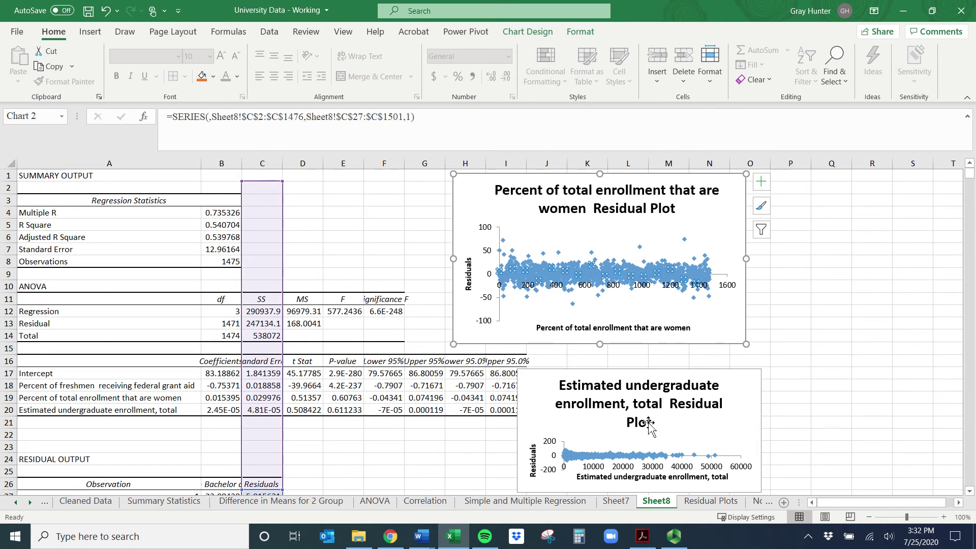
Try to replace the 'Residual Plots' sheet name with Sheet8 in the undergraduate enrollment plot's series X range.
click(612, 455)
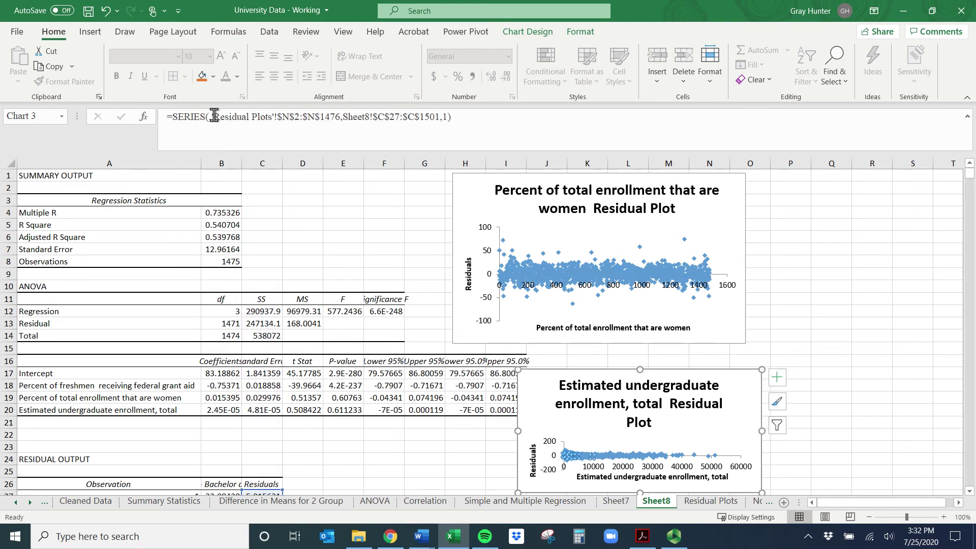
drag(212, 116, 272, 119)
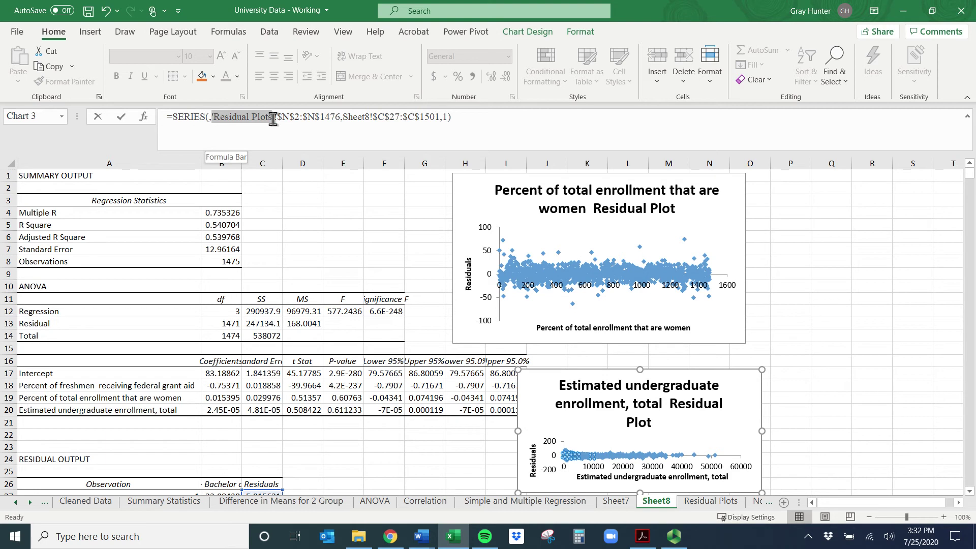
key(Delete)
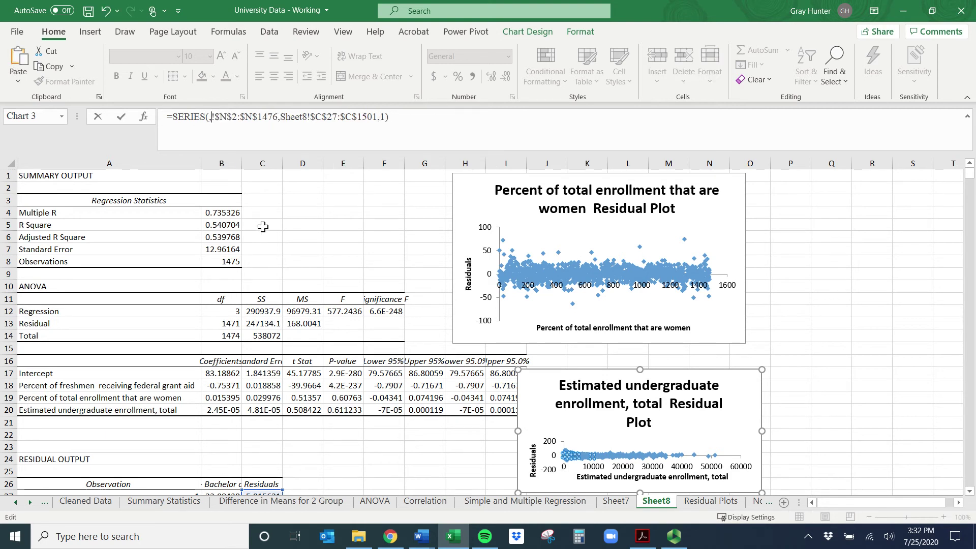
text(She)
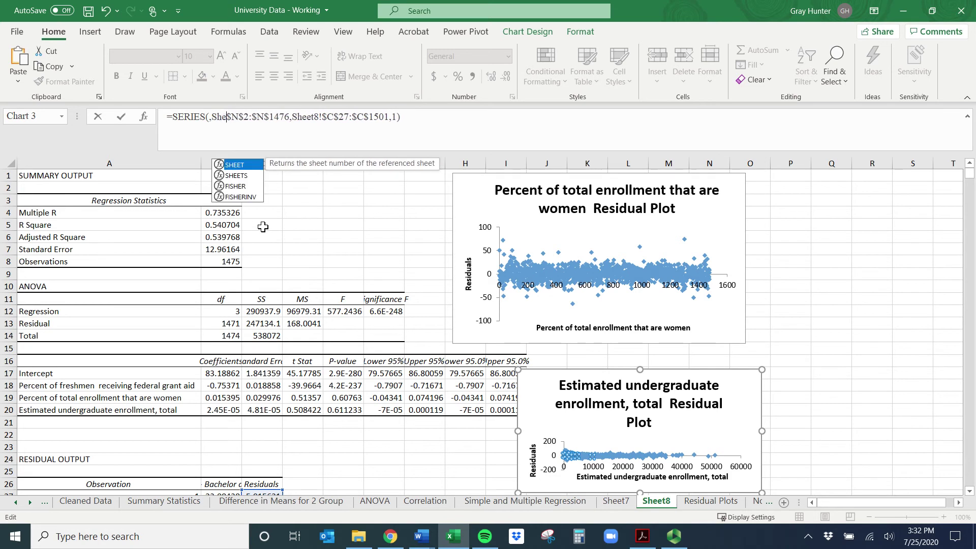
text(t8)
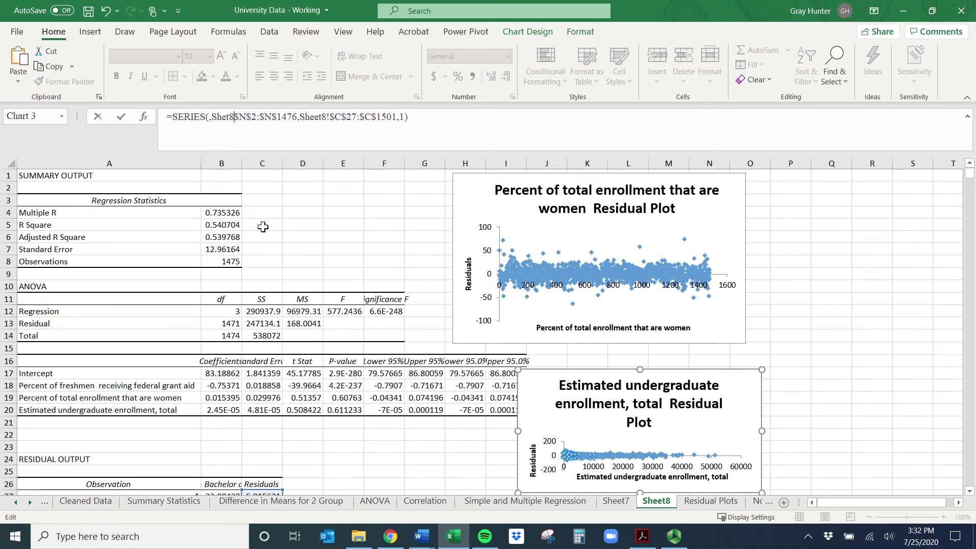
key(BackSpace)
key(BackSpace)
text(et)
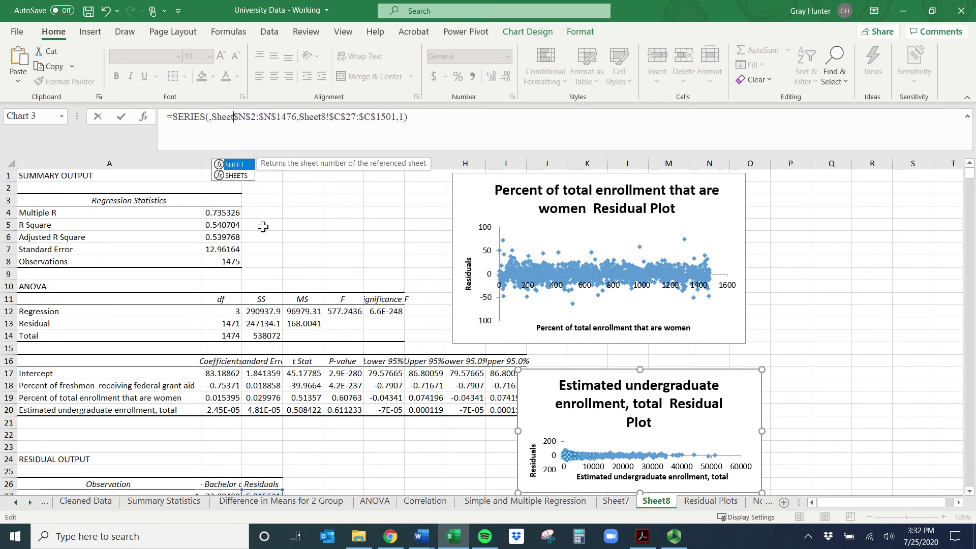
text(8)
key(Return)
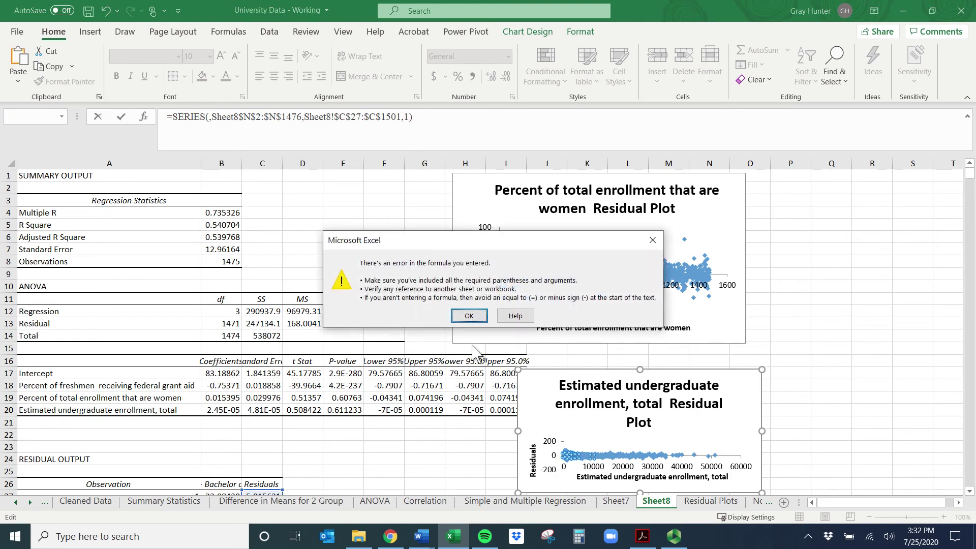
Add the missing exclamation mark so the undergraduate enrollment plot's series X range is Sheet8!$N$2:$N$1476.
click(468, 317)
click(240, 118)
text(!)
key(Return)
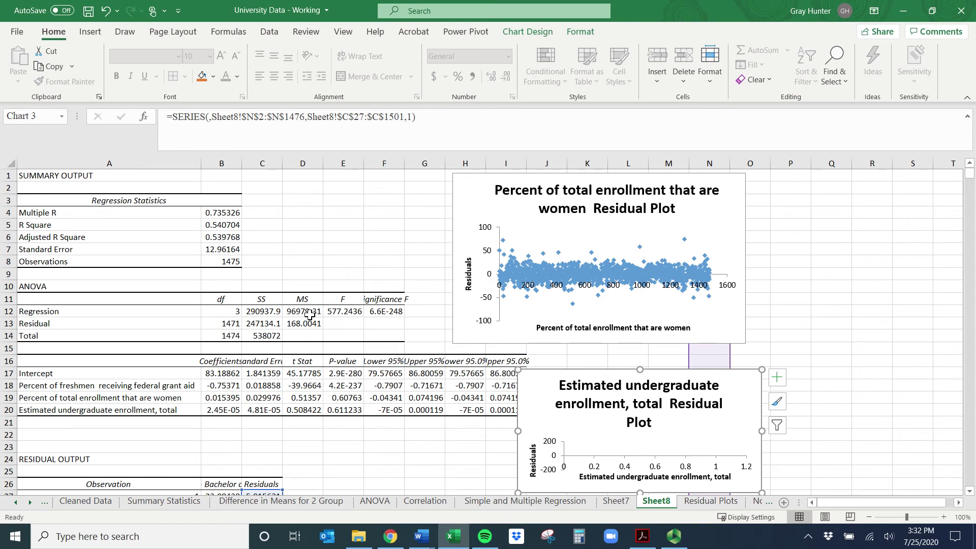
Move the percent-women plot closer to the regression statistics and try replacing Sheet8 with 'Residual Plots' in its series X range.
drag(455, 187, 413, 201)
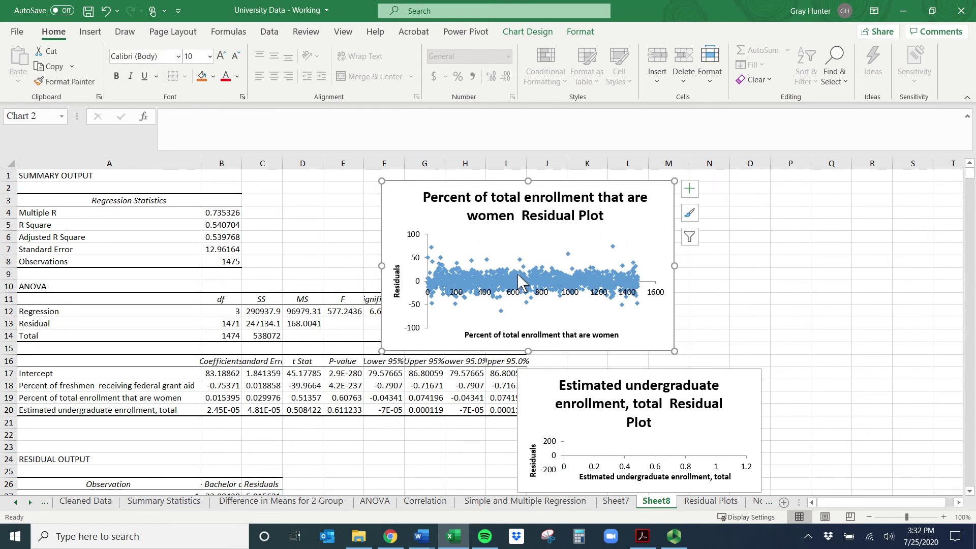
click(624, 283)
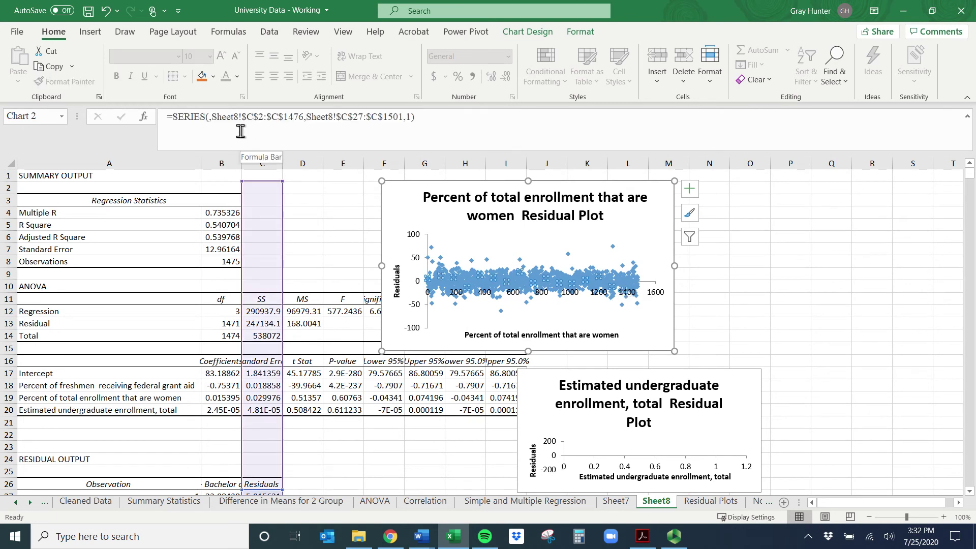
drag(213, 116, 241, 117)
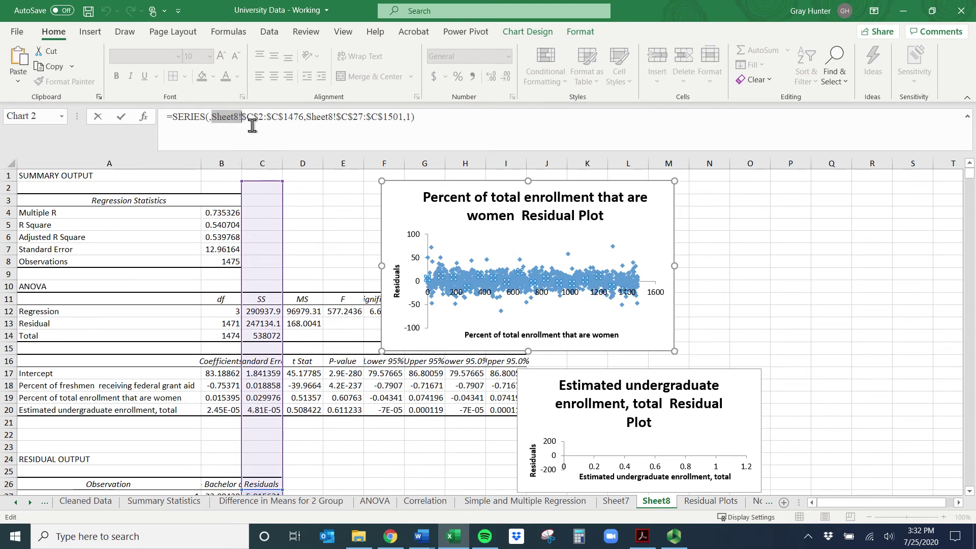
click(711, 501)
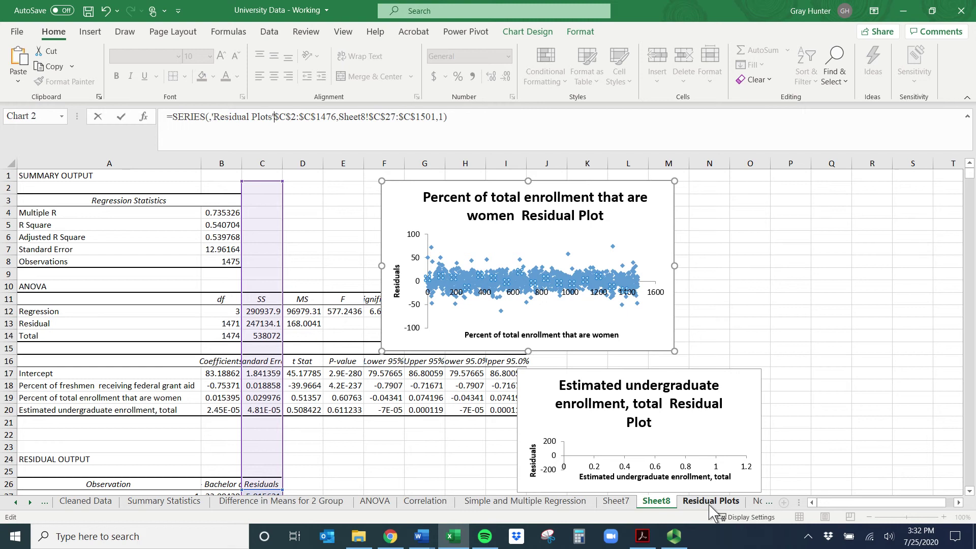
click(215, 116)
click(275, 116)
key(Return)
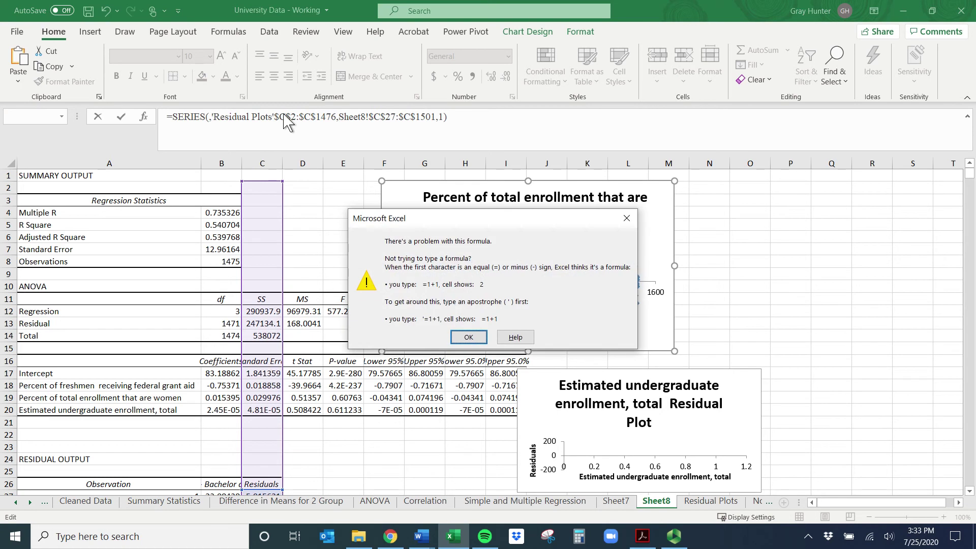
Add the missing exclamation mark so the percent-women plot's series X range is 'Residual Plots'!$C$2:$C$1476.
click(468, 338)
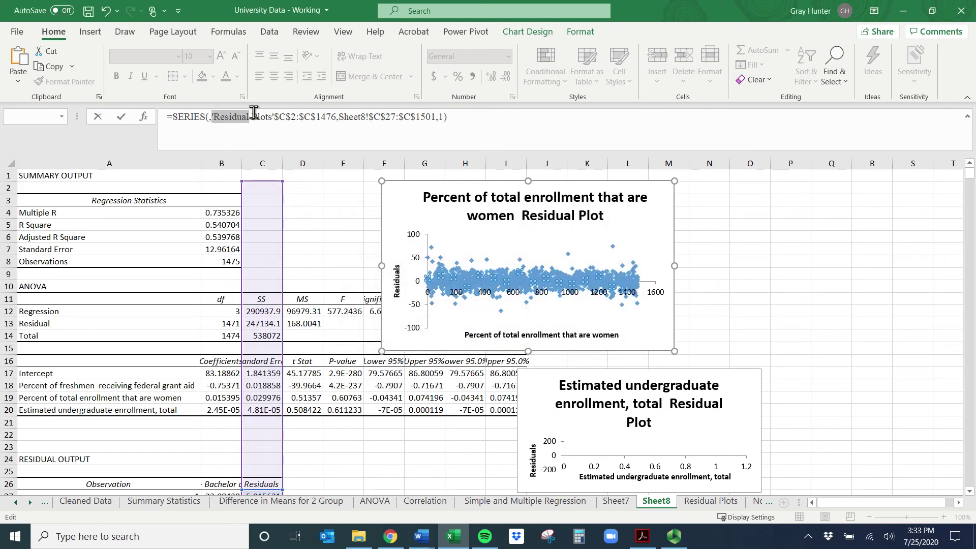
click(275, 117)
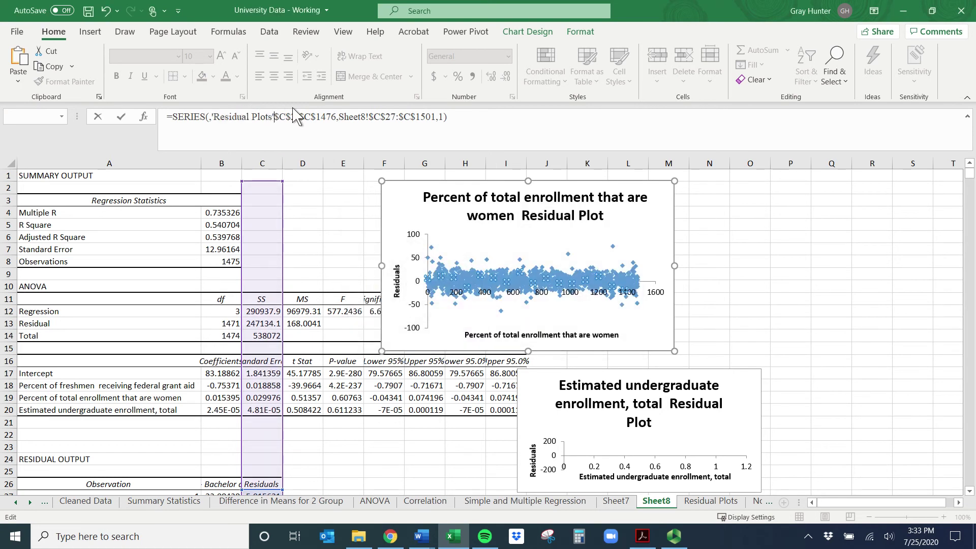
text(!)
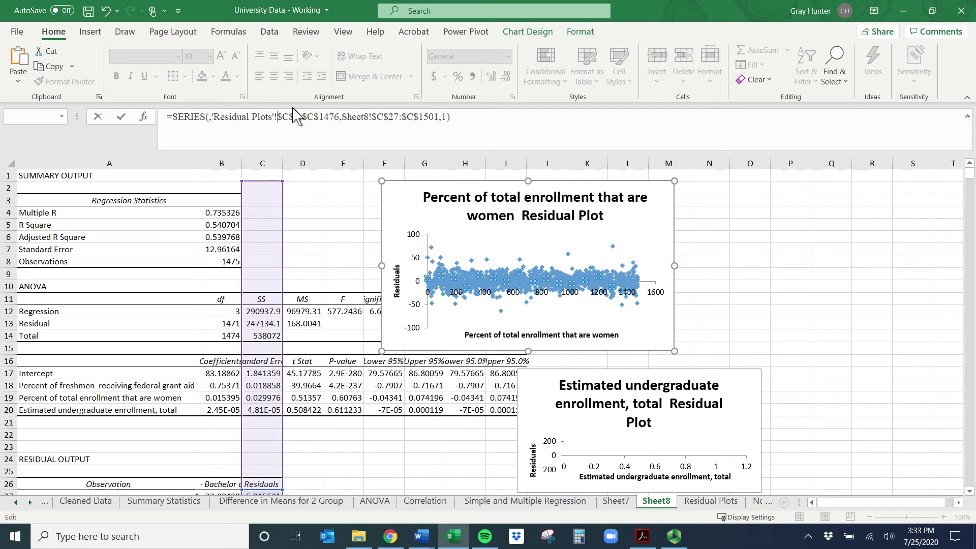
key(Return)
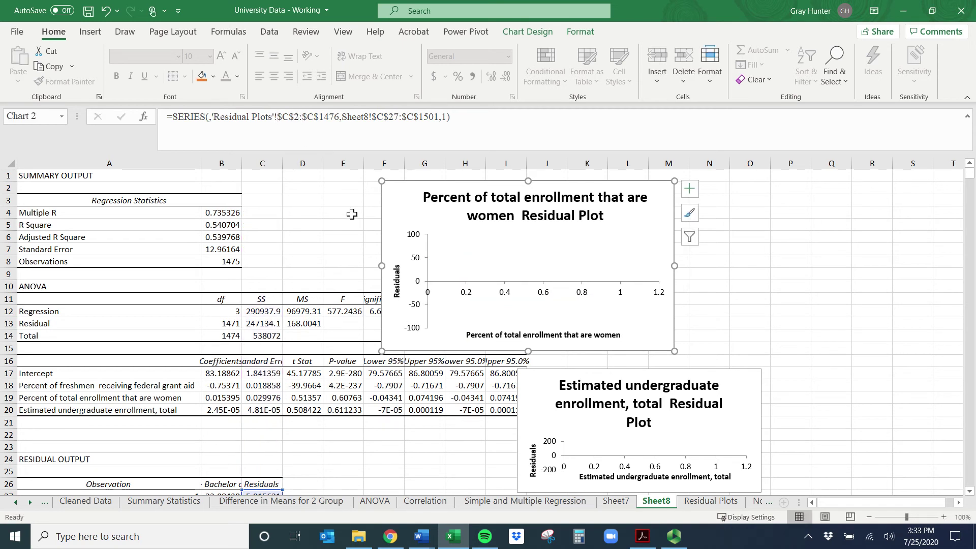
Undo the percent-women plot's last series X range change and check the Residual Plots sheet for the column holding that variable.
key(alt+Tab)
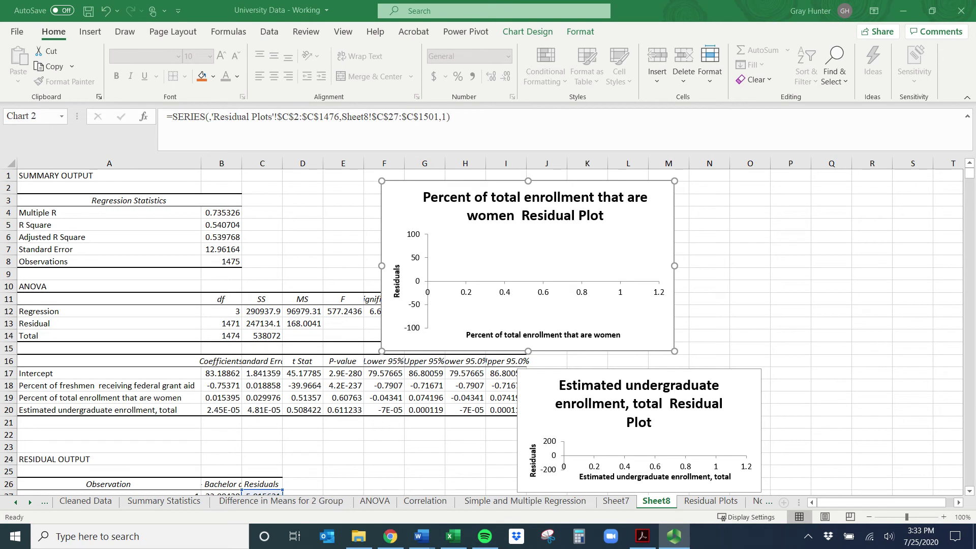
key(ctrl+z)
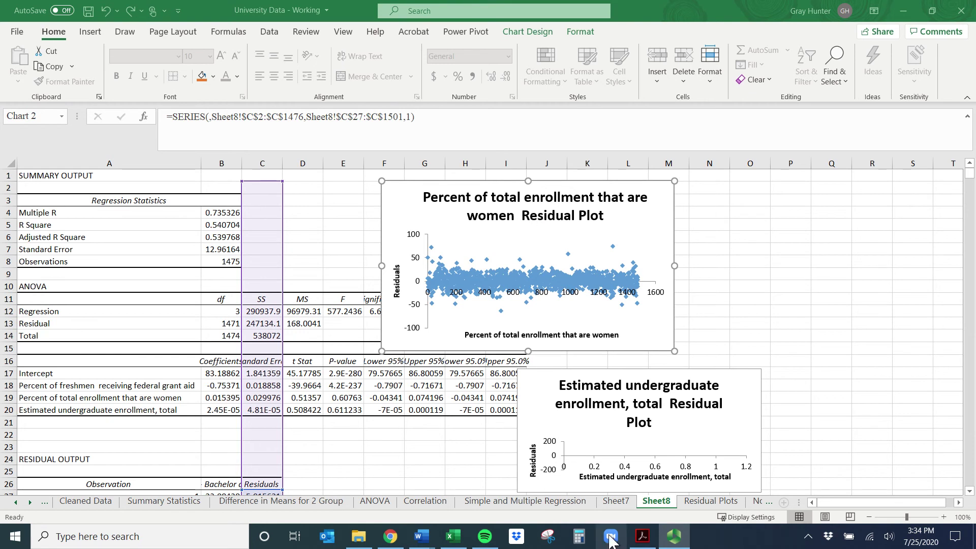
click(722, 503)
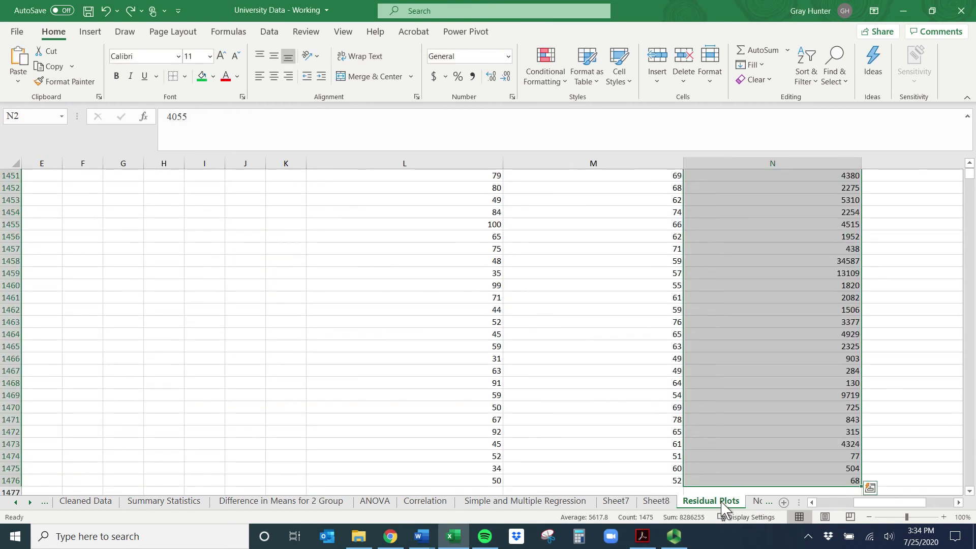
drag(970, 174, 971, 165)
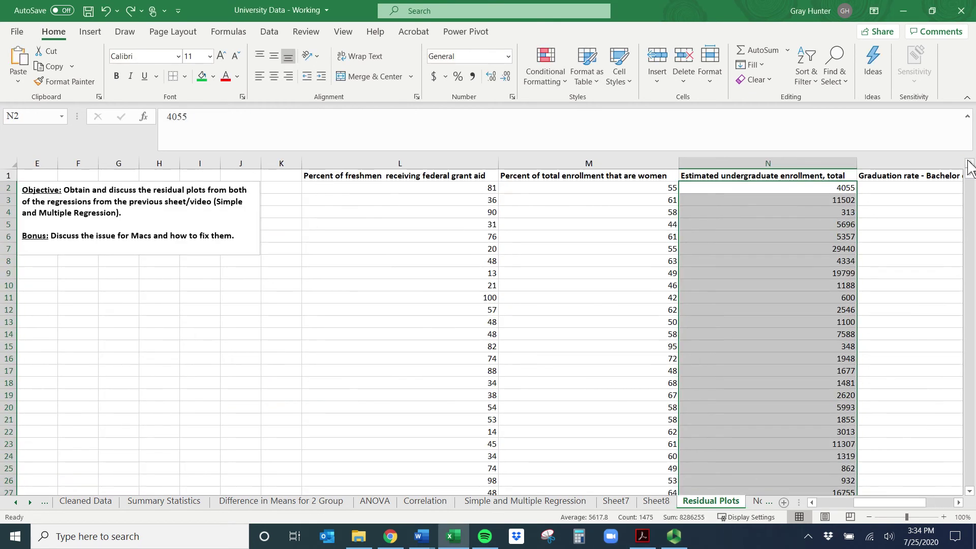
click(576, 176)
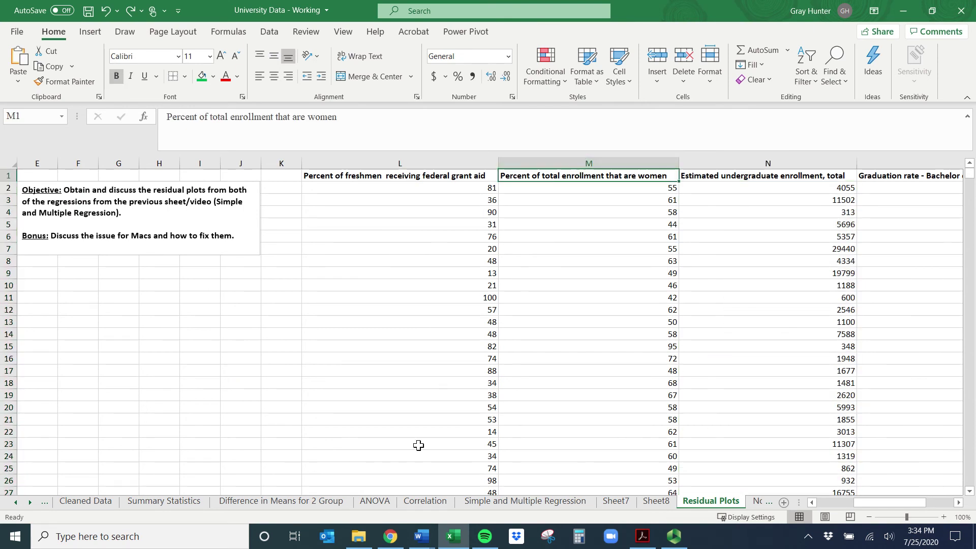
click(656, 501)
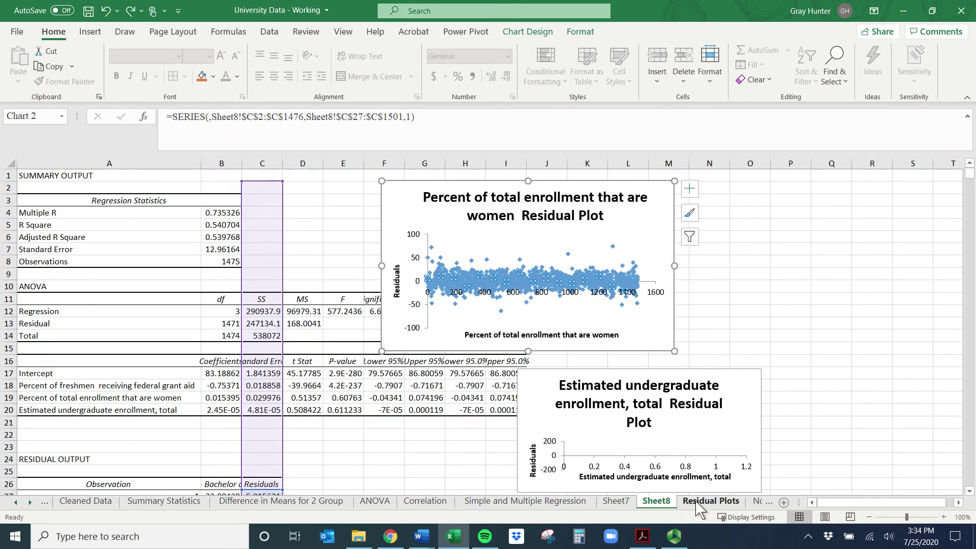
Replace Sheet8 with 'Residual Plots' as the sheet name in the percent-women plot's series X range.
double_click(218, 116)
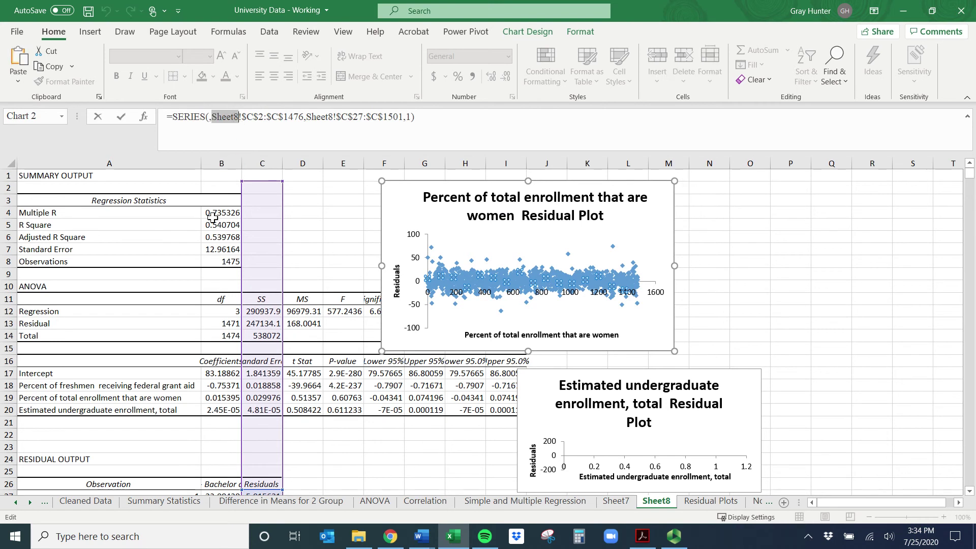
key(BackSpace)
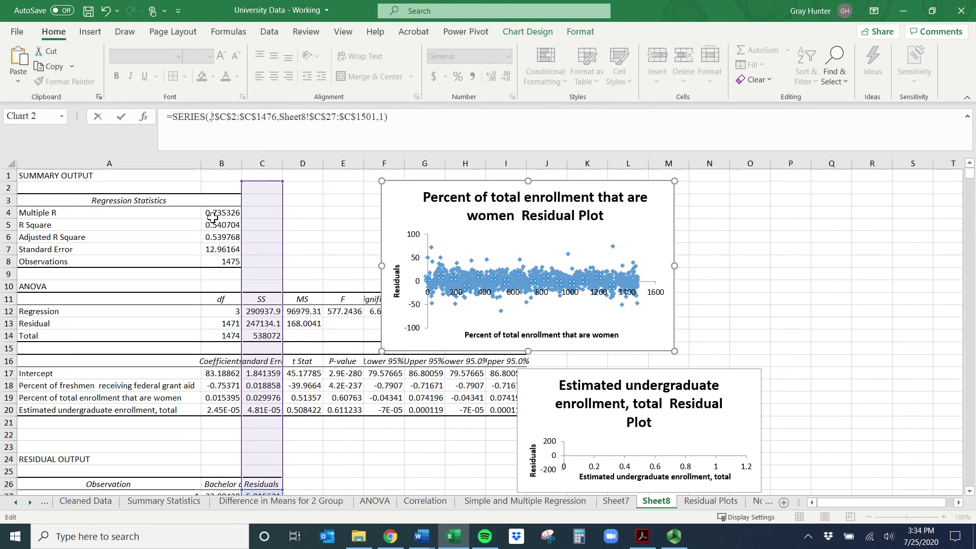
text(')
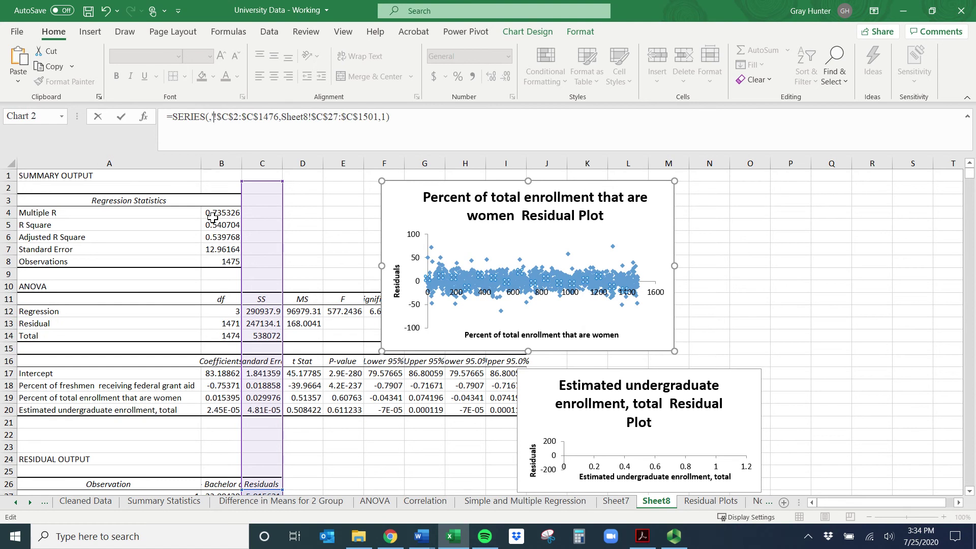
text(Residual)
text( Plo)
text(ts')
text(')
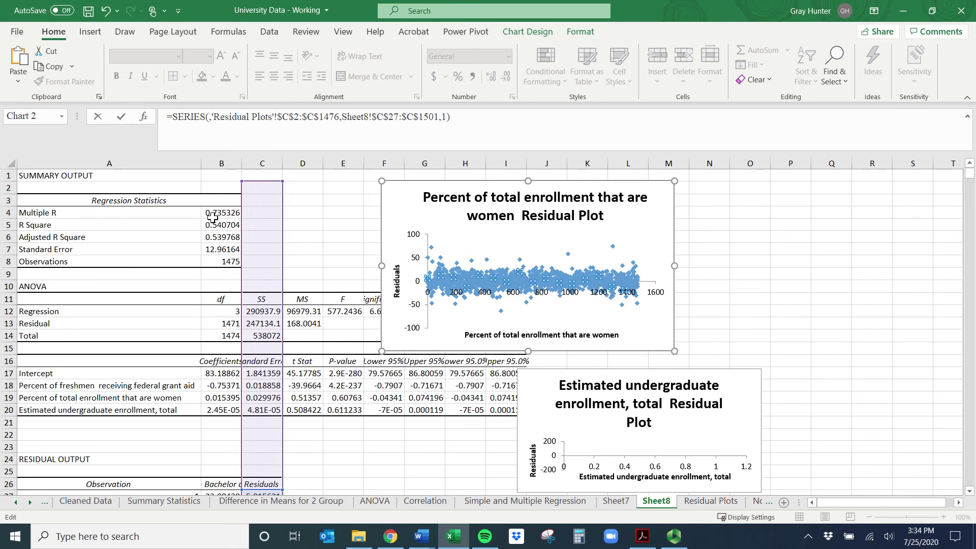
Change both column letters to M so the percent-women plot's series X range is 'Residual Plots'!$M$2:$M$1476.
click(290, 116)
key(BackSpace)
text(M)
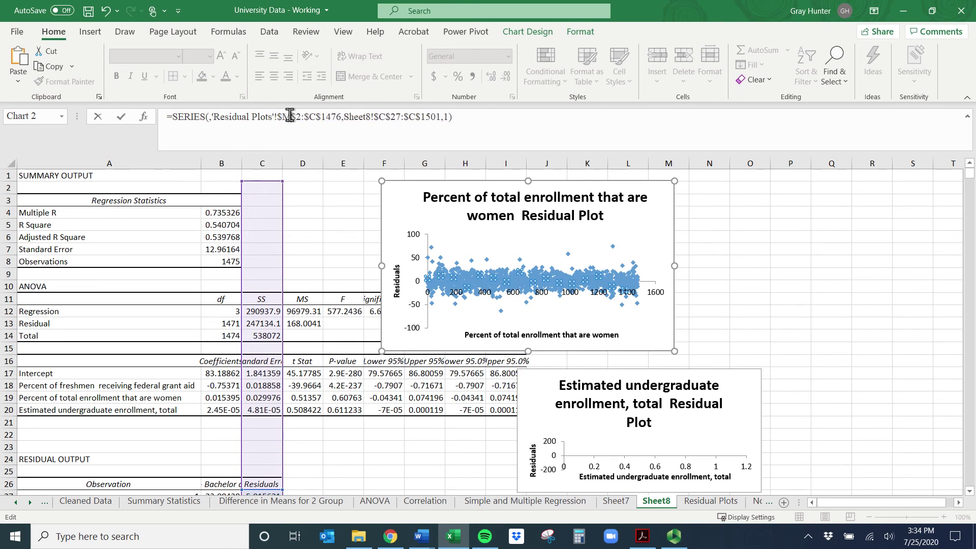
click(317, 117)
key(BackSpace)
text(M)
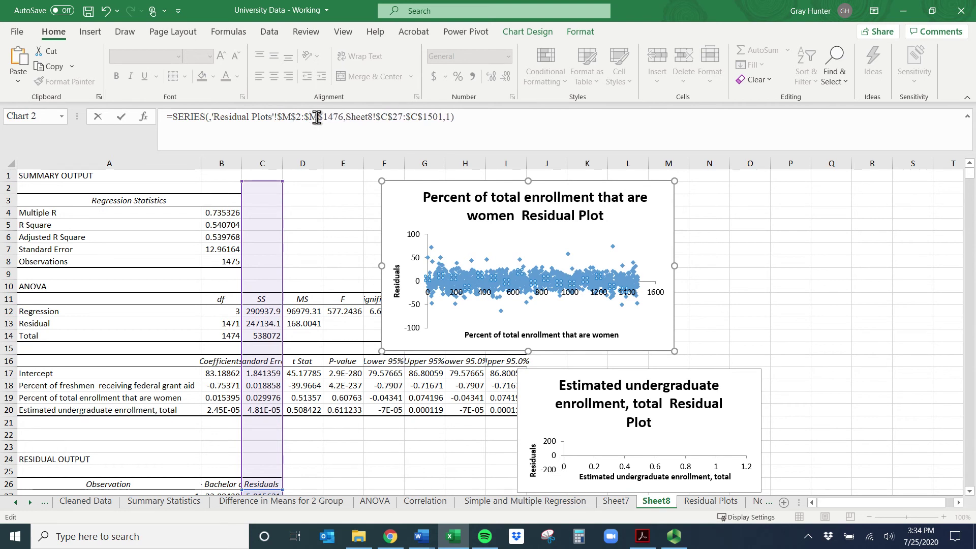
key(Return)
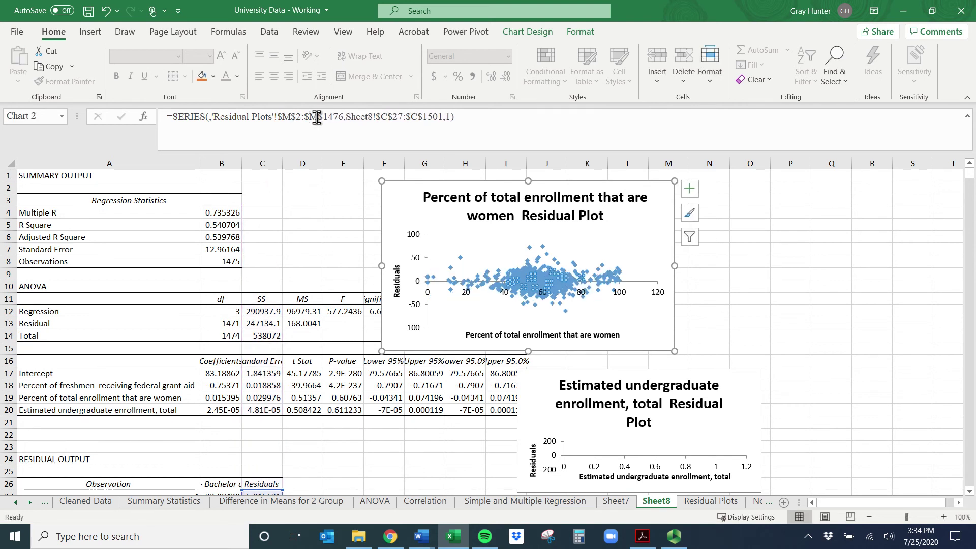
Shrink the percent-women plot, and move the undergraduate enrollment plot closer to it and enlarge it.
click(652, 334)
drag(675, 350, 639, 309)
drag(599, 456, 547, 422)
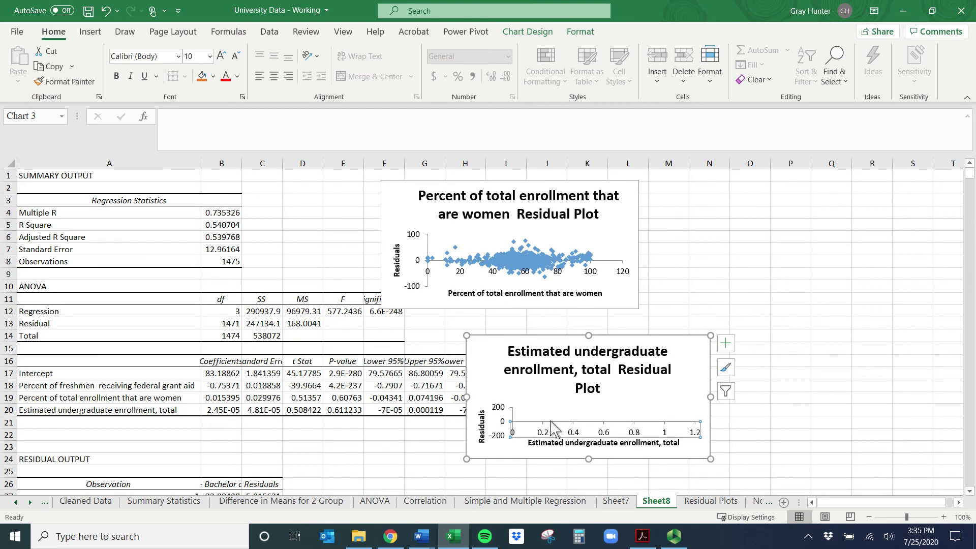
click(537, 409)
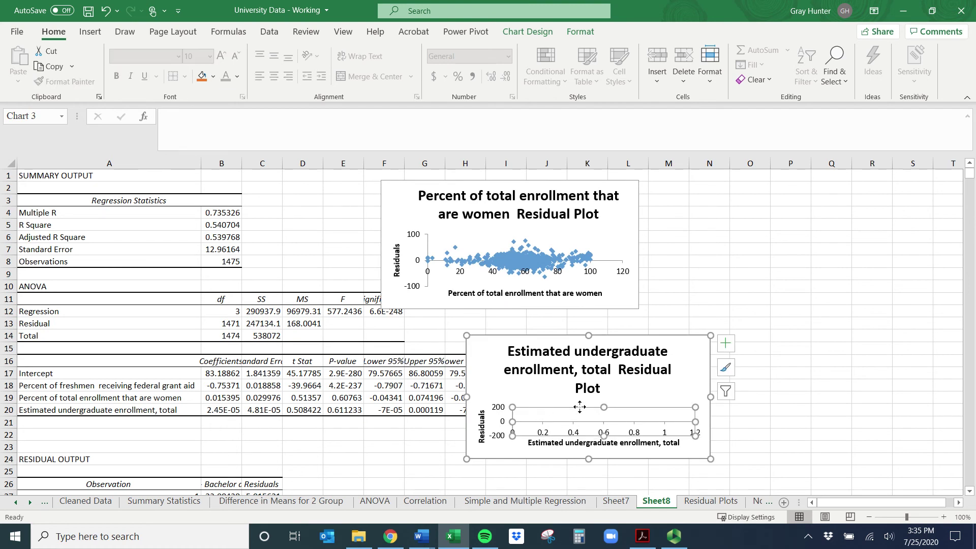
drag(710, 458, 785, 491)
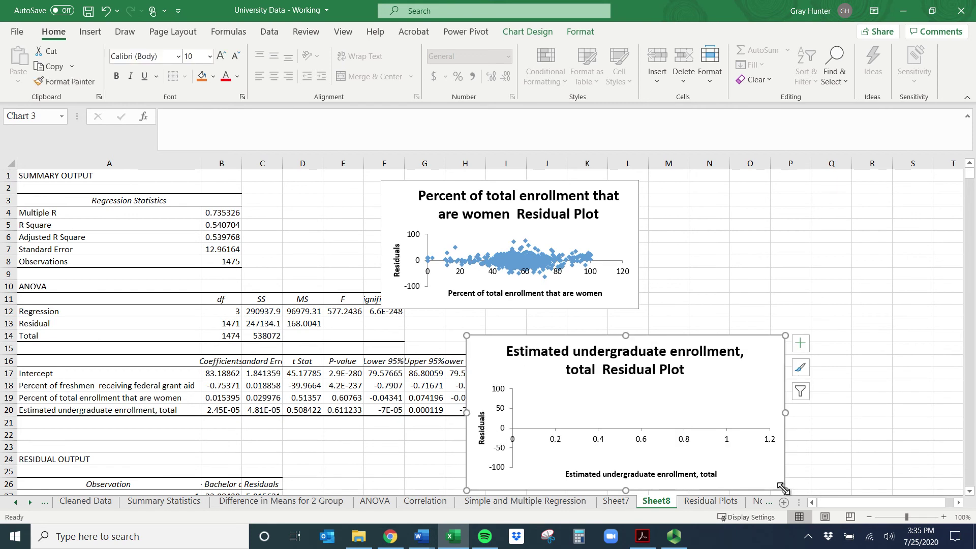
scroll(682, 421, down, 6)
scroll(578, 359, up, 3)
scroll(635, 354, up, 3)
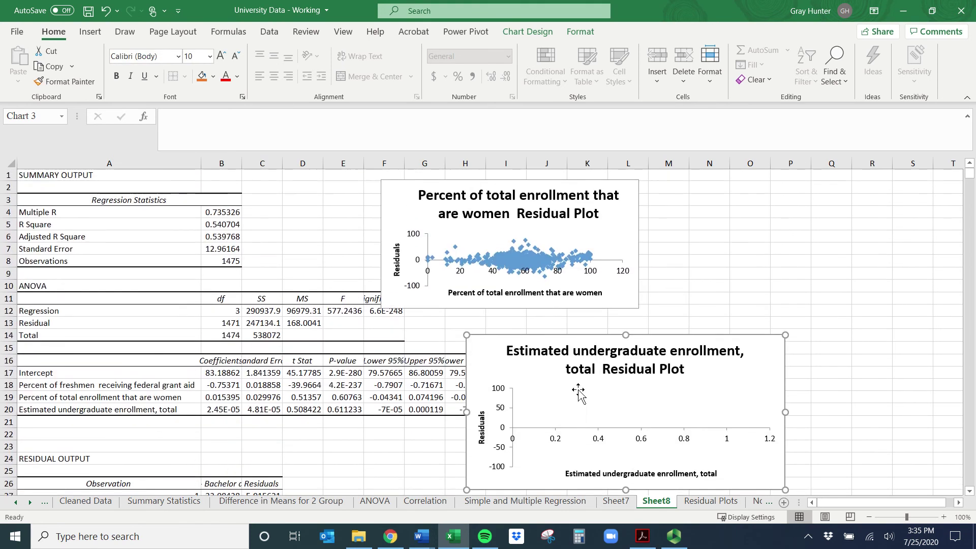
Open the undergraduate enrollment plot's Series1 for editing and clear the reference in its X values.
click(574, 413)
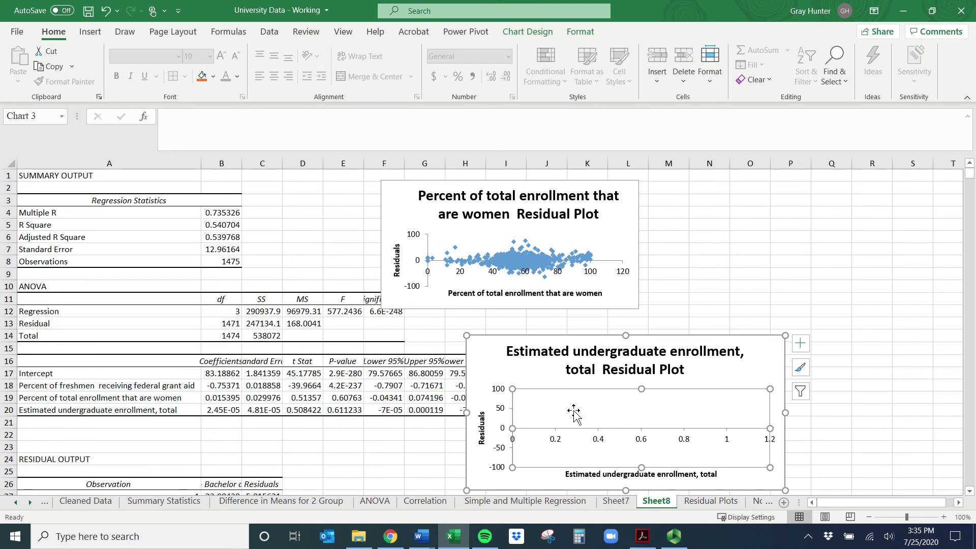
double_click(604, 401)
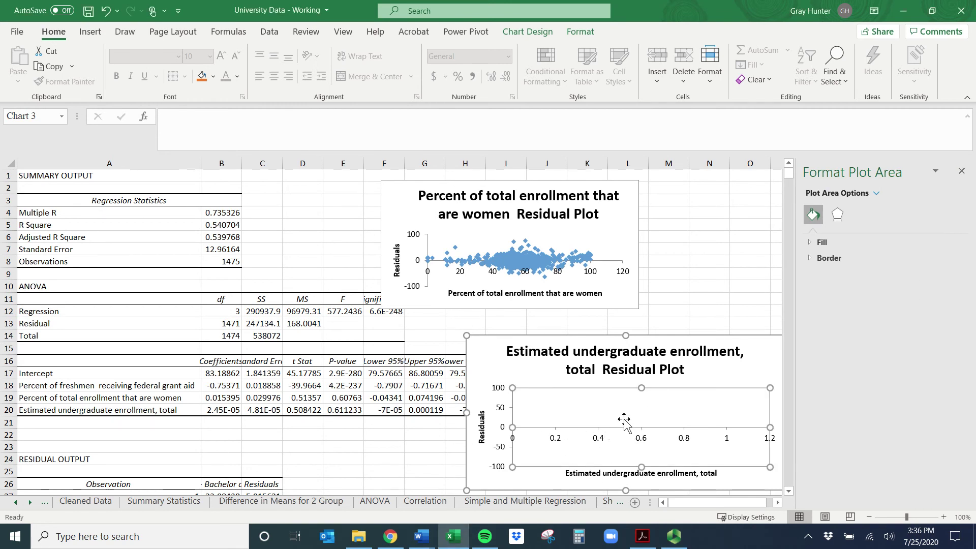
right_click(623, 407)
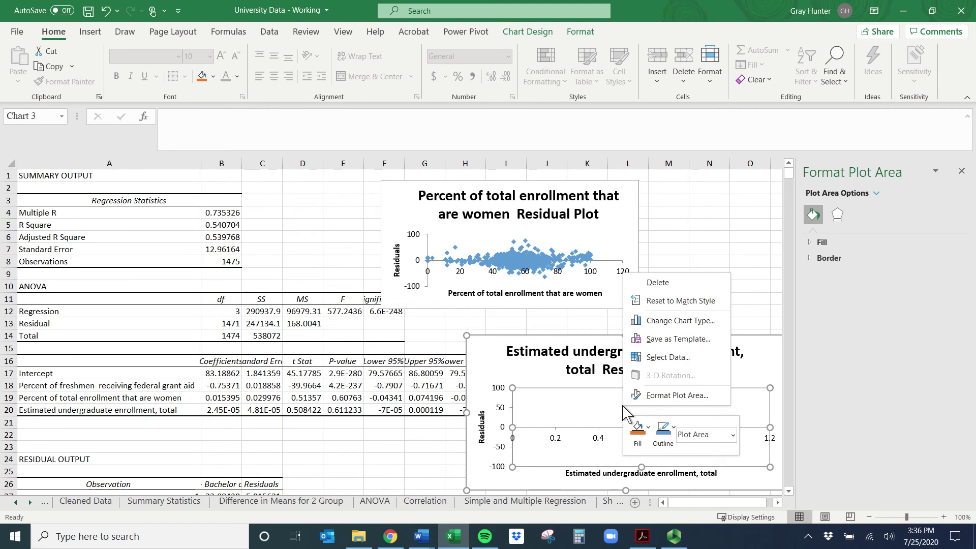
click(663, 357)
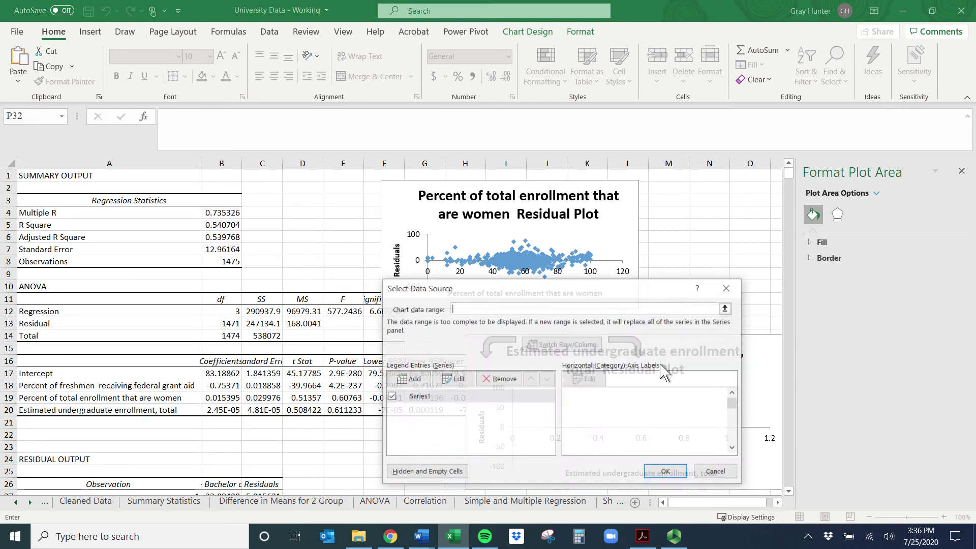
click(435, 396)
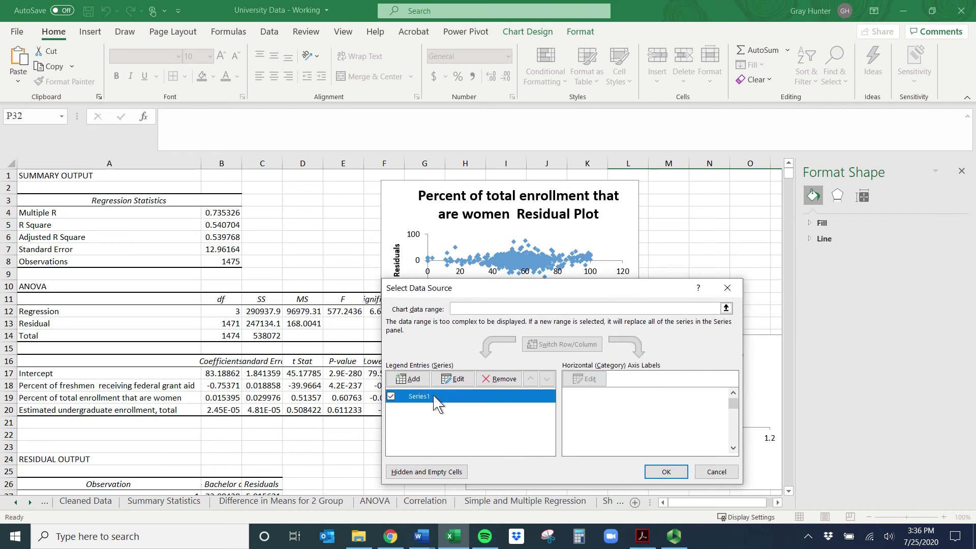
click(450, 379)
click(476, 386)
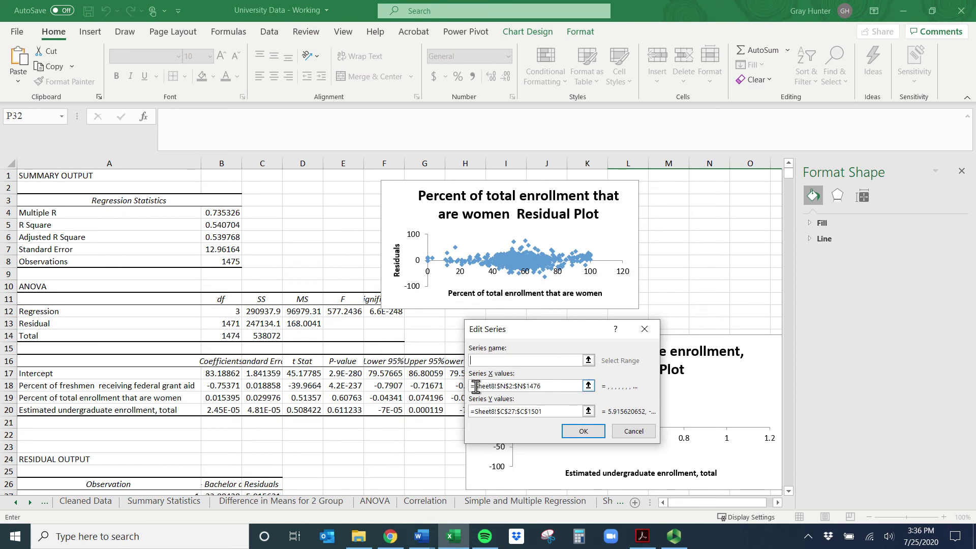
click(476, 386)
drag(475, 386, 554, 399)
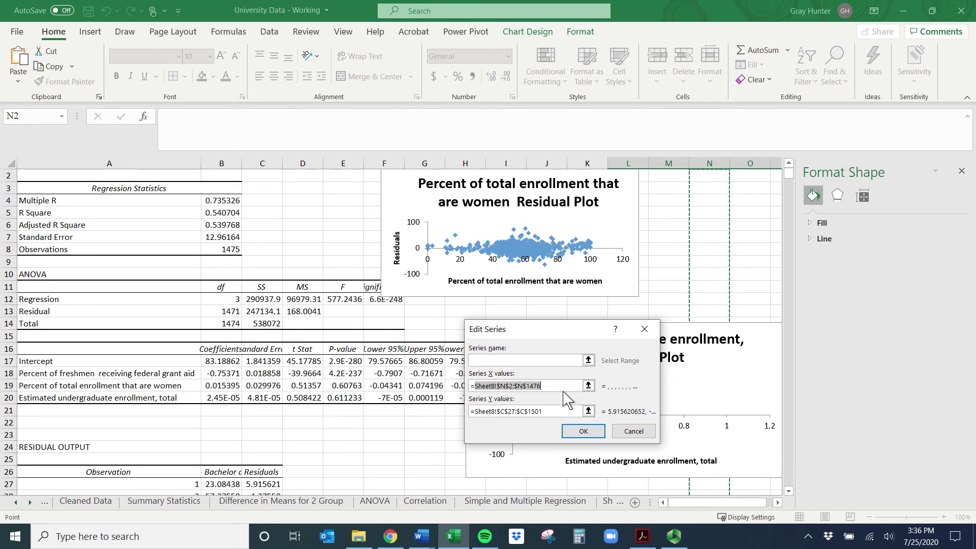
key(BackSpace)
click(588, 386)
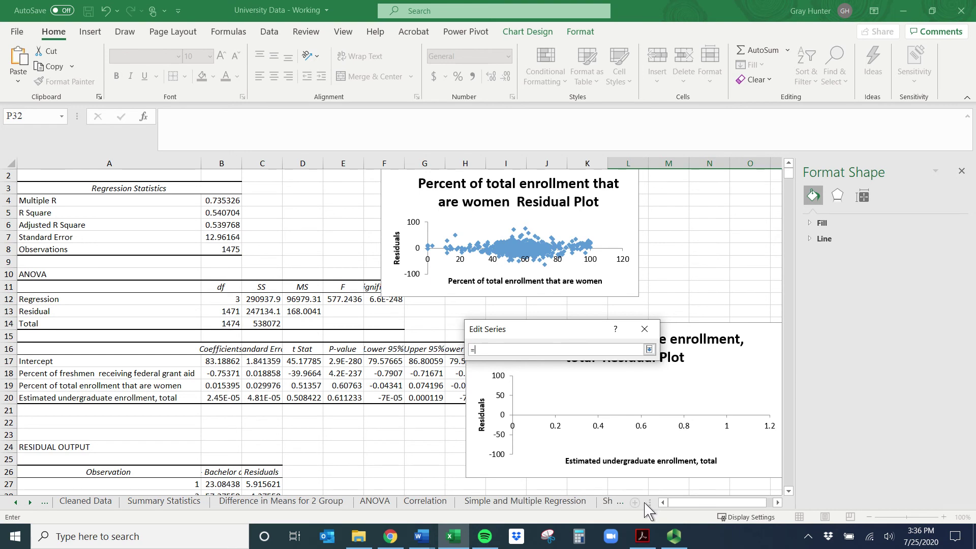
Set the undergraduate enrollment plot's series X values to 'Residual Plots'!$N$1:$N$1476 and apply the data source change.
click(778, 503)
click(778, 502)
click(608, 502)
click(608, 503)
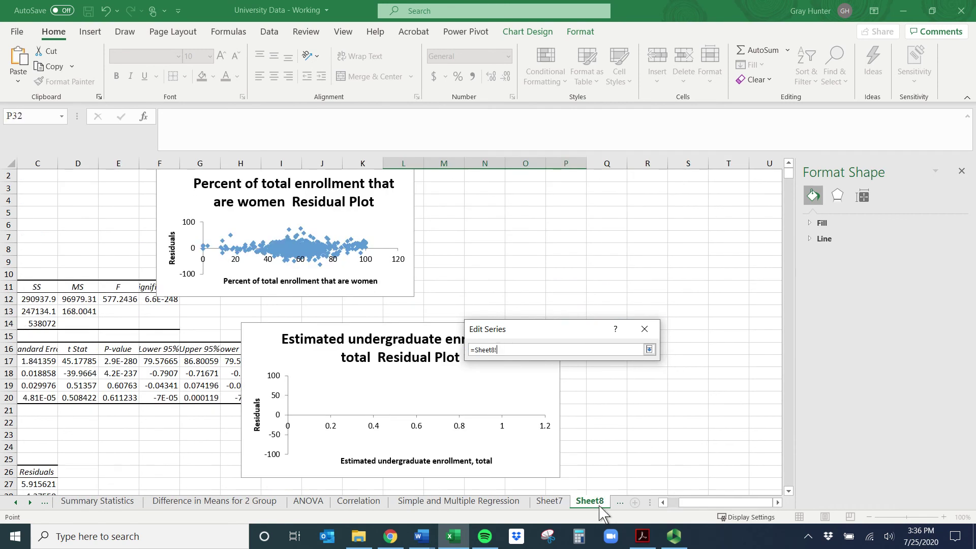
click(621, 502)
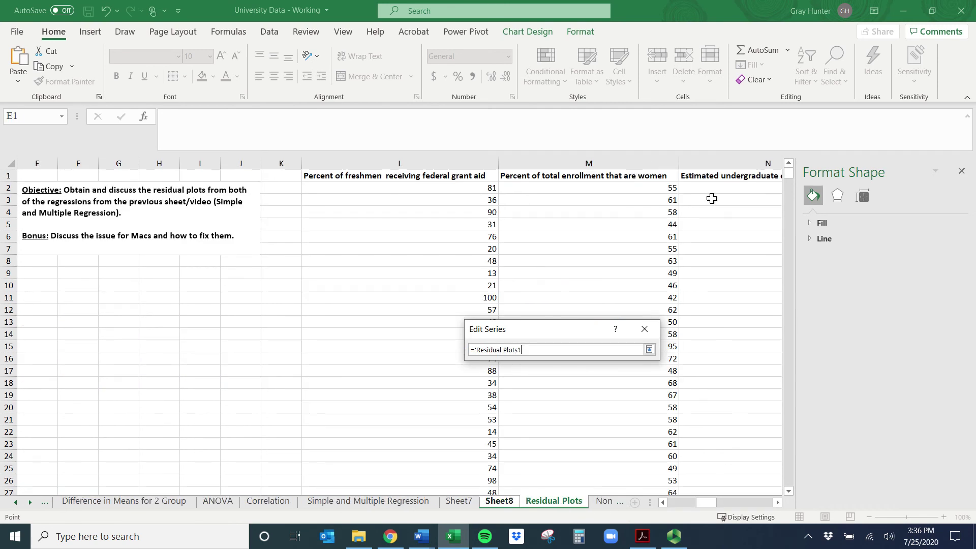
click(703, 176)
key(ctrl+shift+Down)
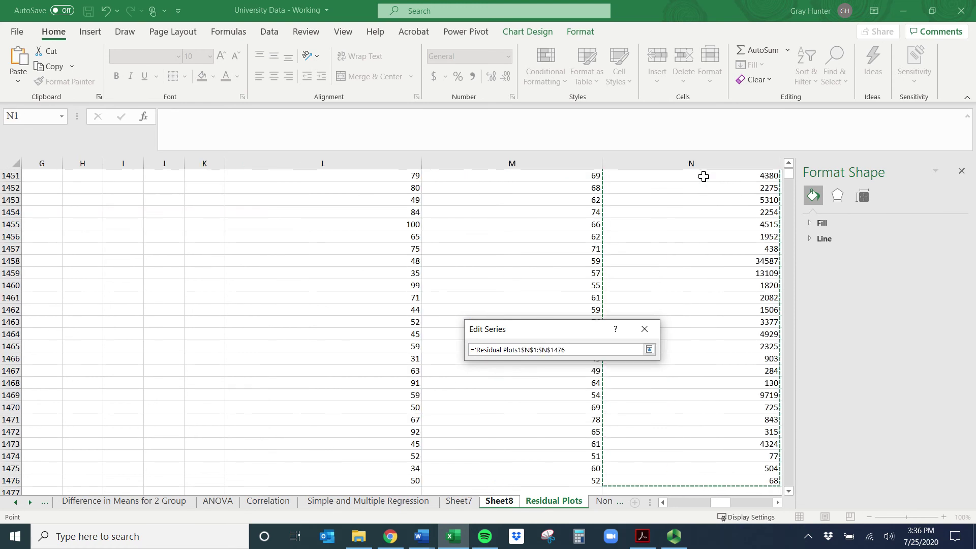
key(Return)
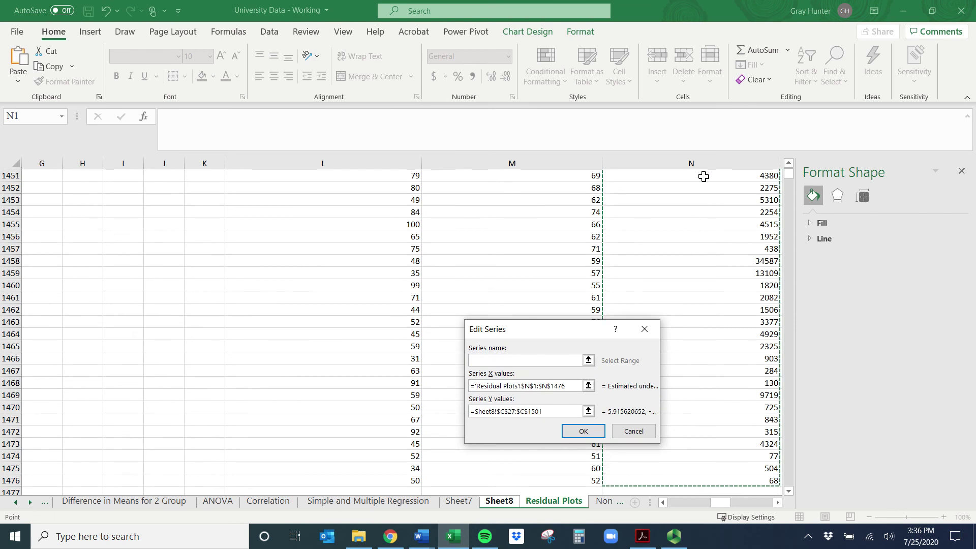
key(Return)
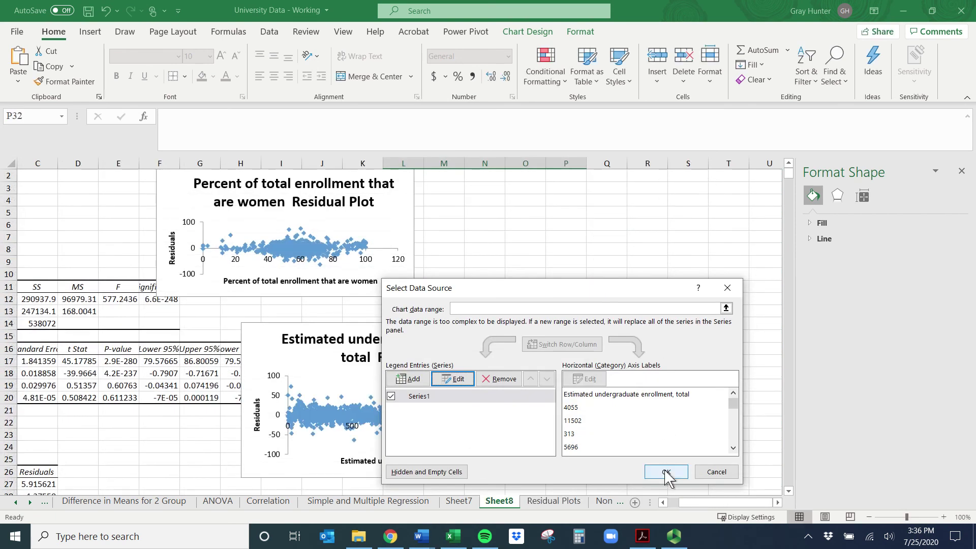
click(666, 472)
Move the undergraduate enrollment plot beside the percent-women plot and enlarge it.
drag(504, 329, 680, 184)
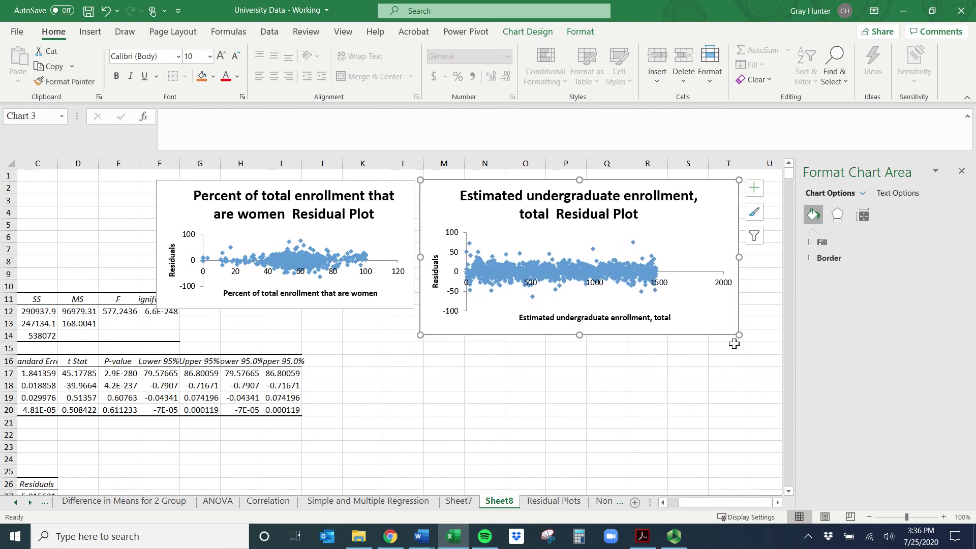
drag(740, 337, 765, 373)
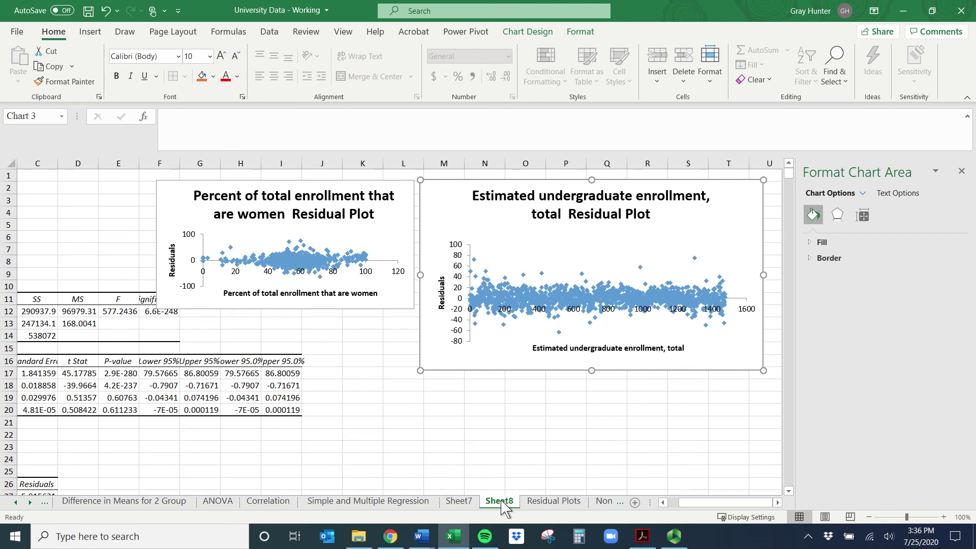
Close the shape formatting options and examine the column headers and first rows of the Residual Plots sheet.
click(554, 501)
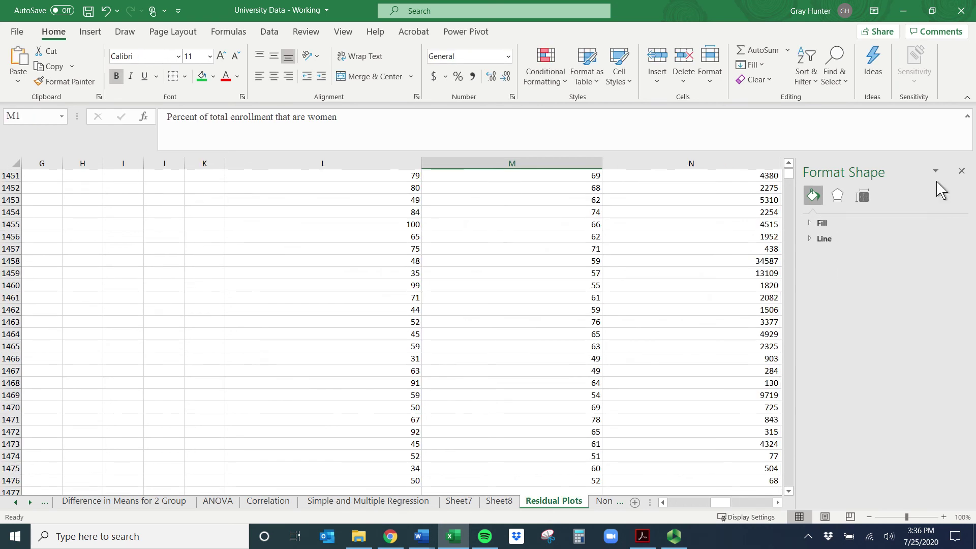
click(962, 171)
scroll(944, 239, up, 20)
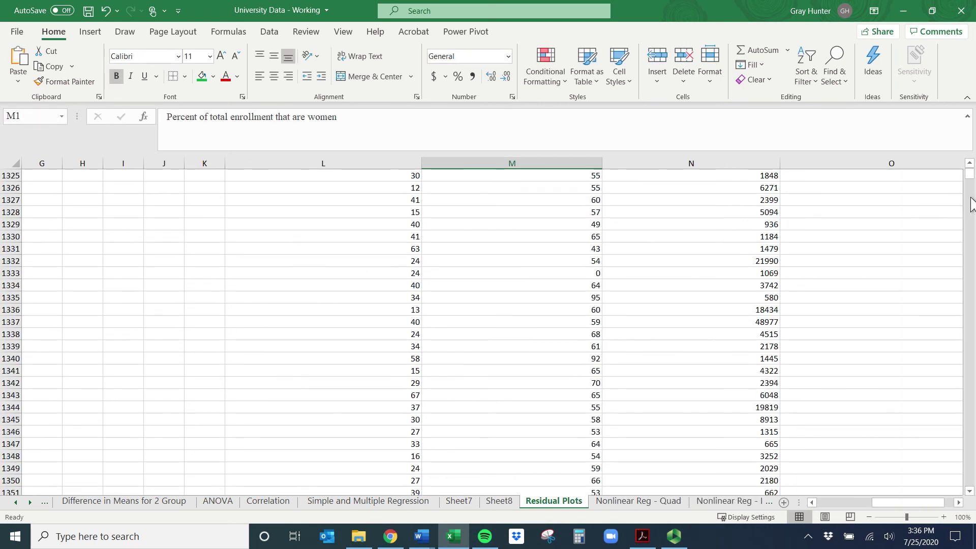
scroll(971, 203, up, 20)
drag(969, 174, 945, 160)
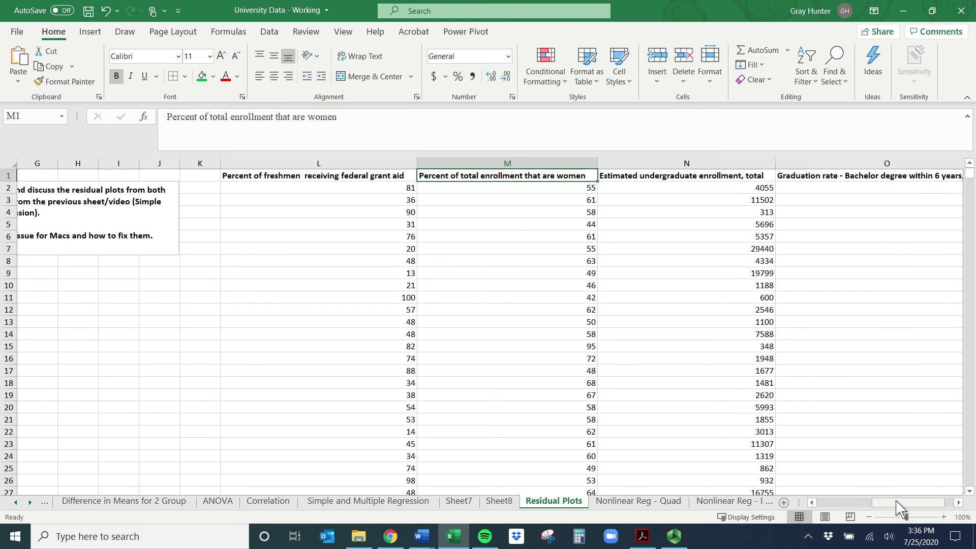
Run the multiple regression with residual plots on Y range $O$1:$O$1476 and X range $L$1:$N$1476, outputting to cell R2 of the Residual Plots sheet.
drag(898, 505, 910, 503)
click(958, 502)
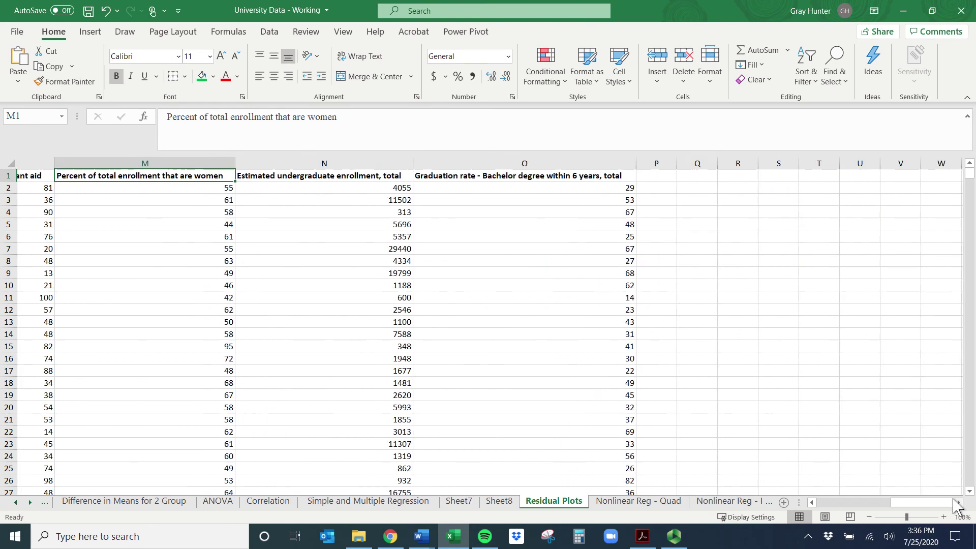
click(958, 503)
click(269, 32)
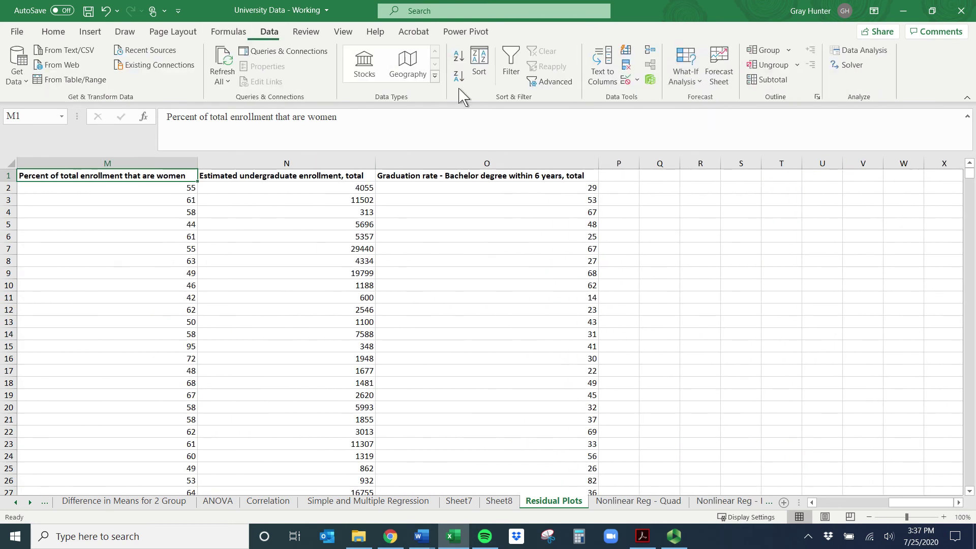
click(860, 50)
click(664, 329)
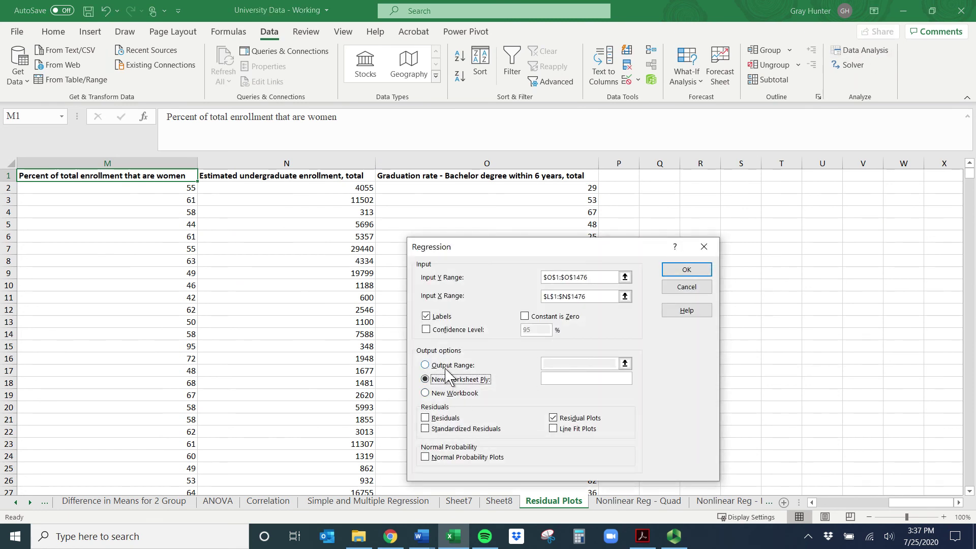
click(446, 366)
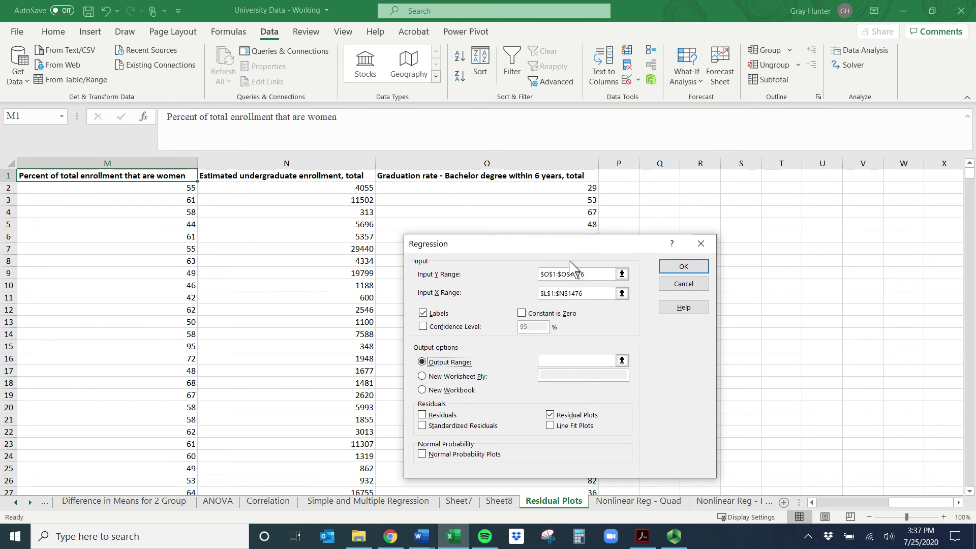
click(622, 360)
click(699, 188)
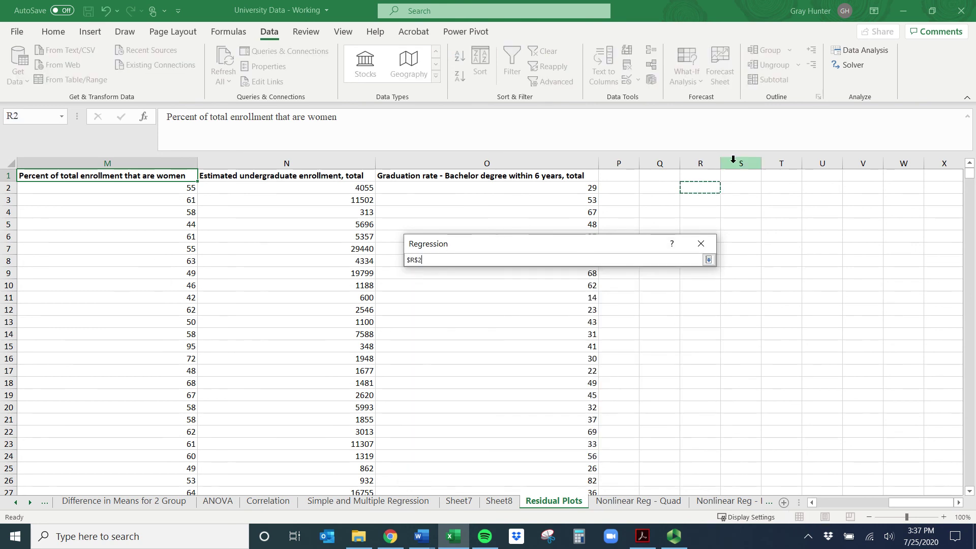
key(Return)
key(Return)
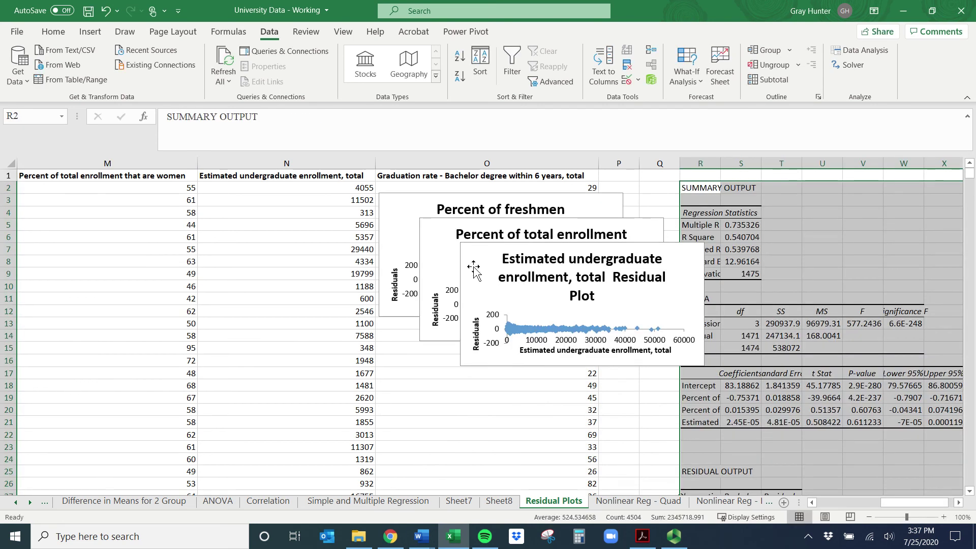
Spread the overlapping residual plots apart and check the series references of the percent-women and freshmen grant aid plots.
drag(478, 277, 464, 368)
drag(437, 255, 284, 329)
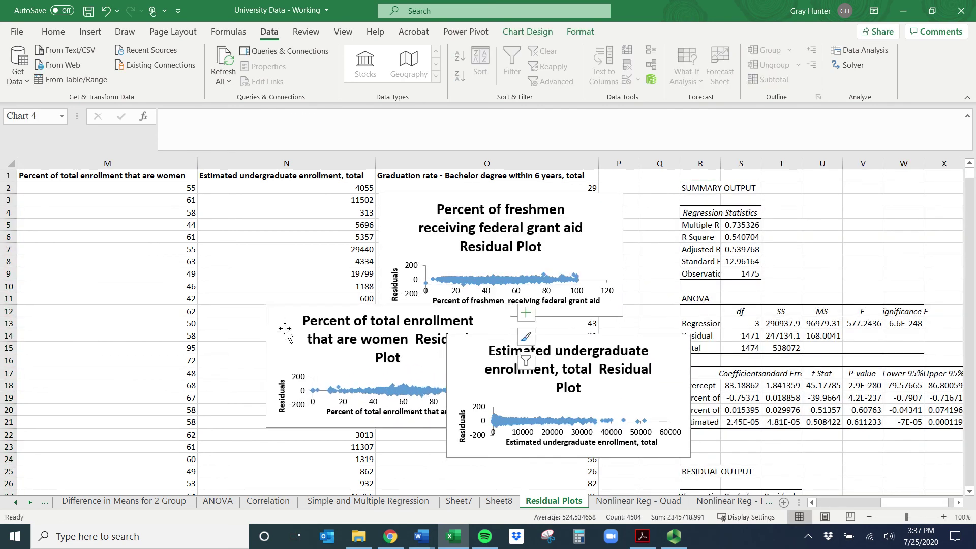
click(402, 392)
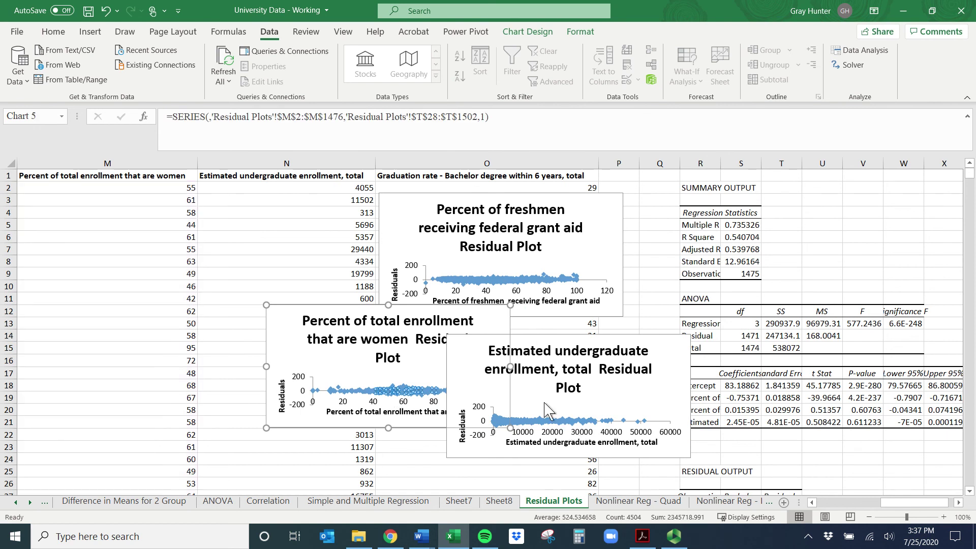
click(495, 325)
click(506, 279)
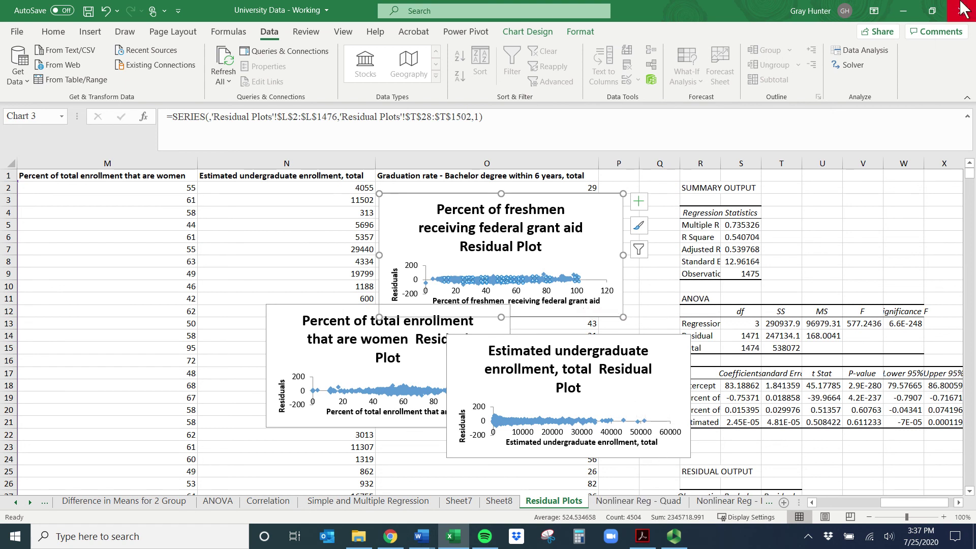
Switch to the Word outline, highlight "Correlation Matrix" in the Section 7 heading, and return to the Excel workbook, closing the File Explorer window.
click(909, 14)
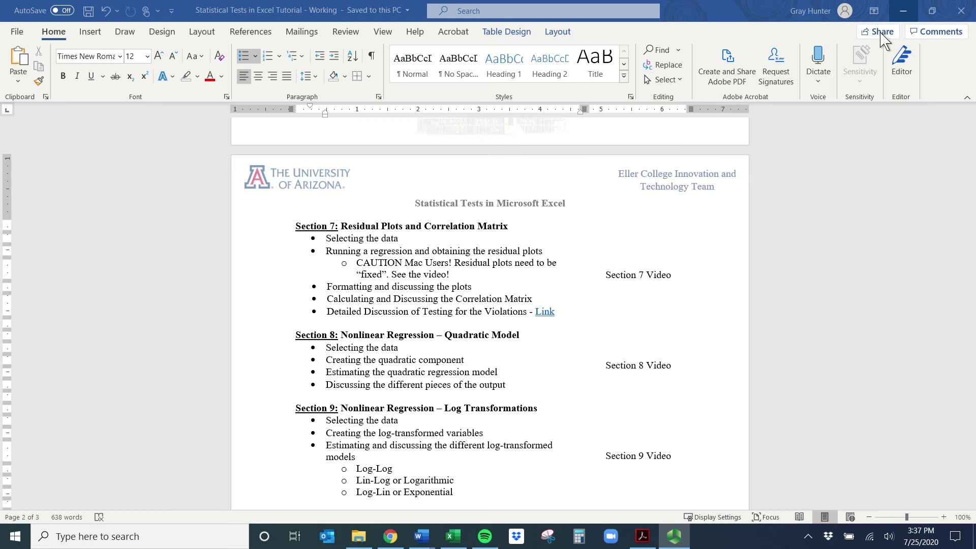
click(456, 240)
drag(424, 225, 511, 223)
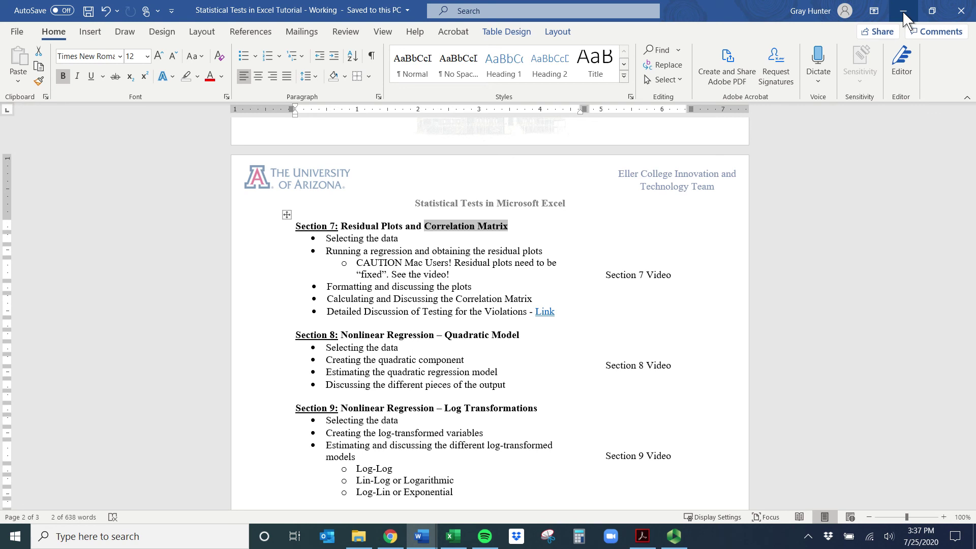
click(904, 12)
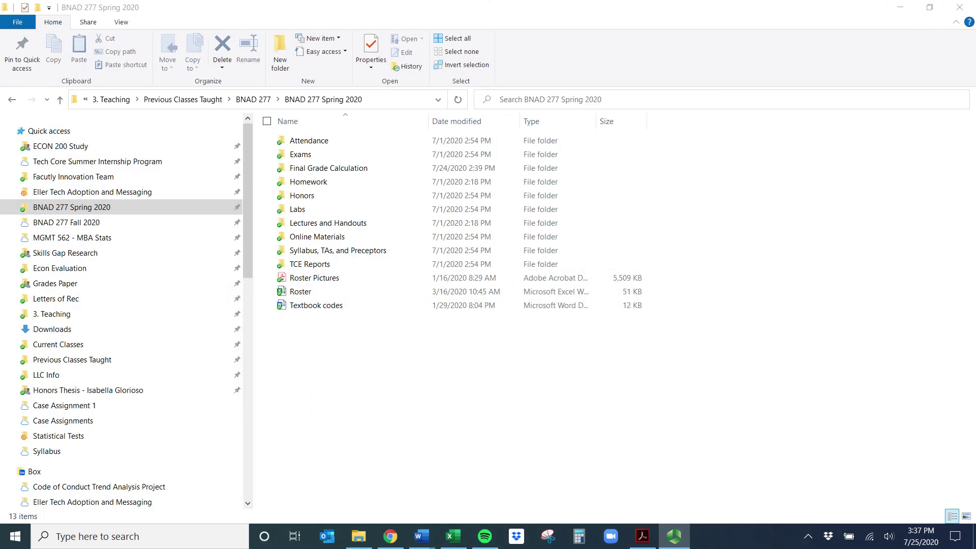
click(960, 7)
click(454, 536)
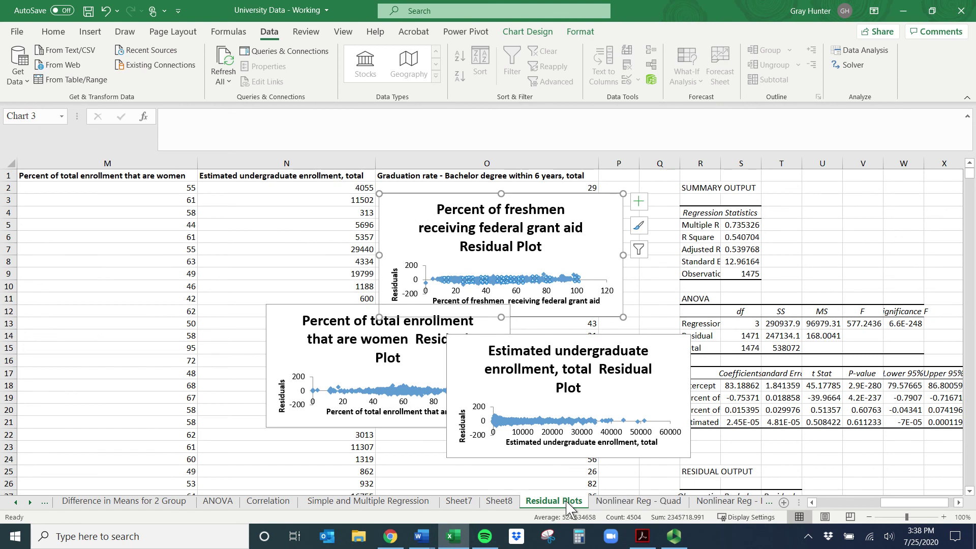
Examine the Residuals column in Sheet8's residual output and return to the Residual Plots sheet.
click(506, 502)
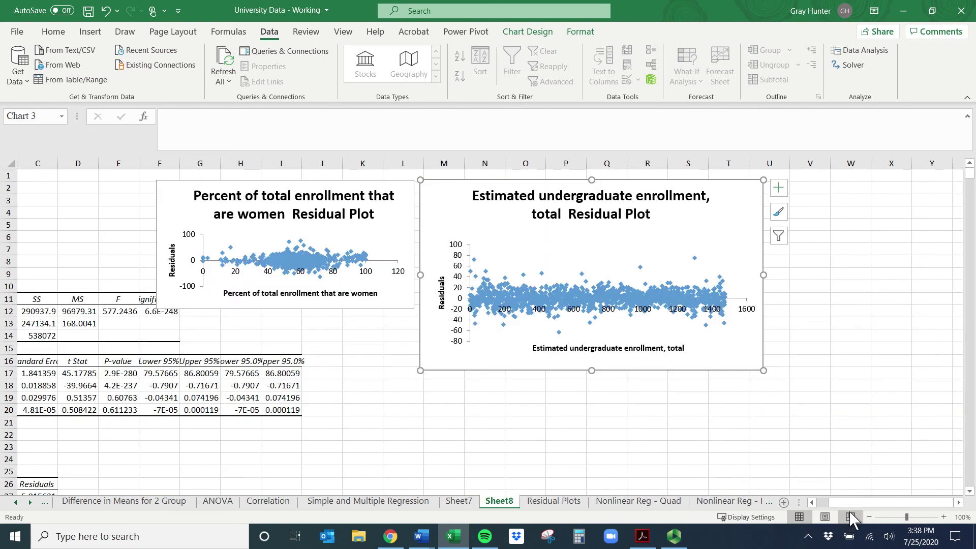
drag(839, 502, 820, 502)
click(410, 450)
scroll(409, 450, down, 6)
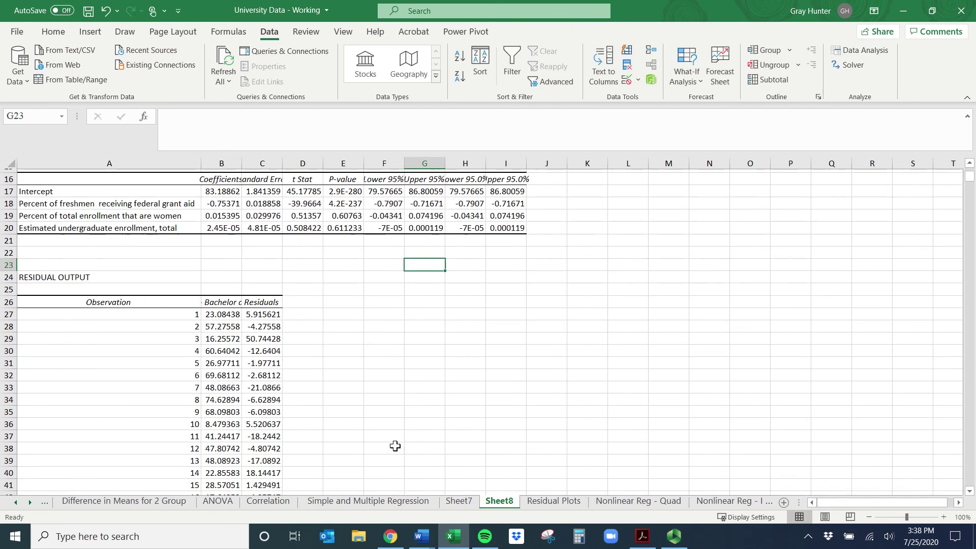
drag(262, 262, 264, 366)
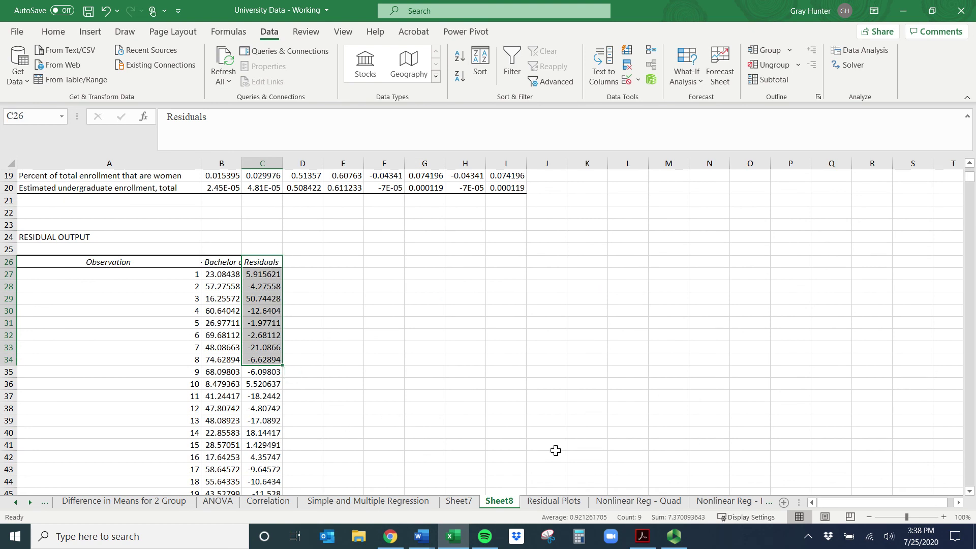
click(551, 505)
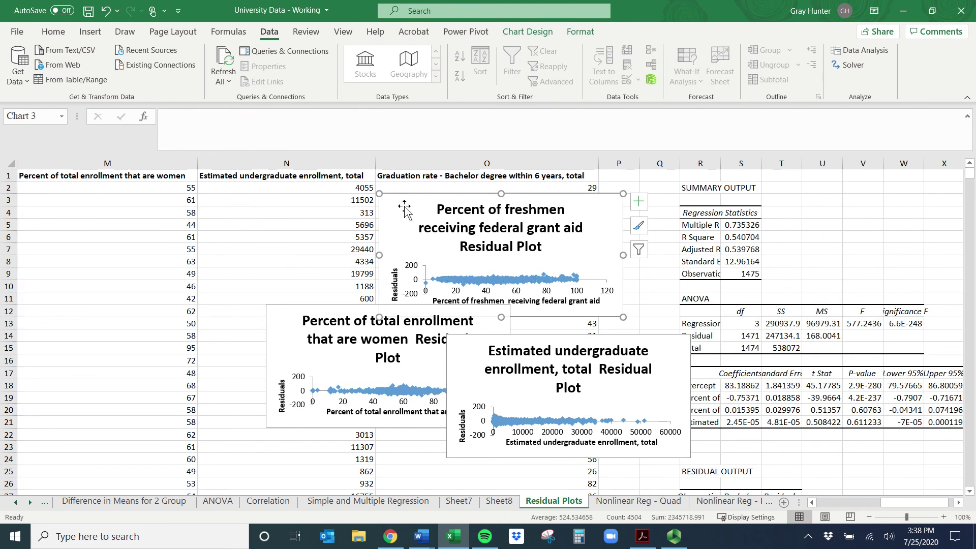
Delete the three new residual plots from the Residual Plots sheet.
key(Delete)
click(340, 338)
key(Delete)
click(474, 353)
key(Delete)
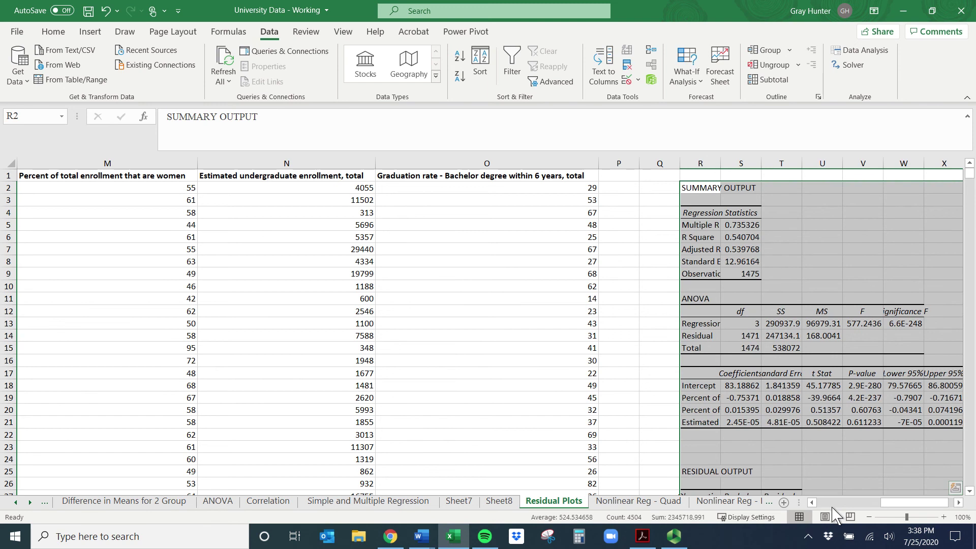
Copy the three explanatory variable columns, L1:N1476, including their headers, from the Residual Plots sheet.
click(812, 502)
click(812, 503)
drag(141, 164, 282, 162)
click(220, 188)
drag(165, 176, 494, 181)
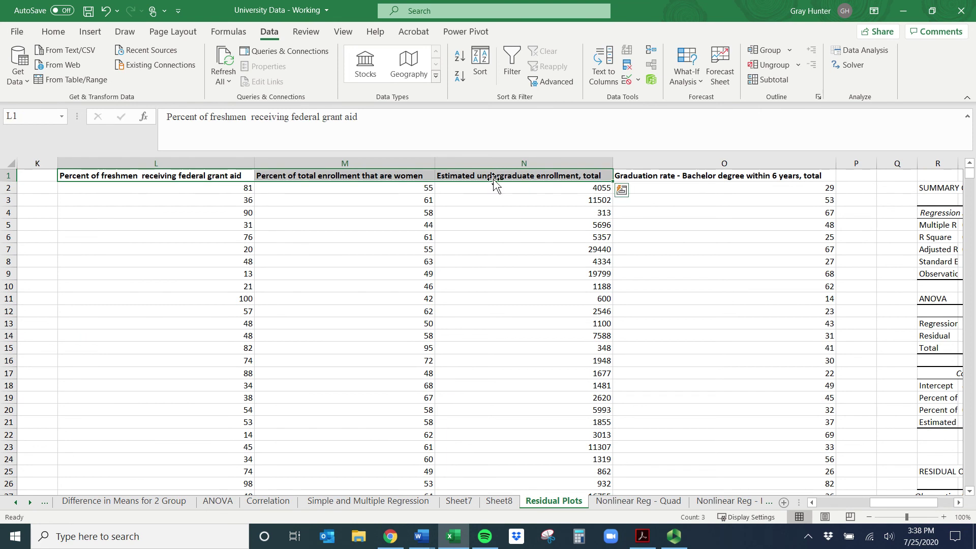
key(ctrl+shift+Down)
key(ctrl+c)
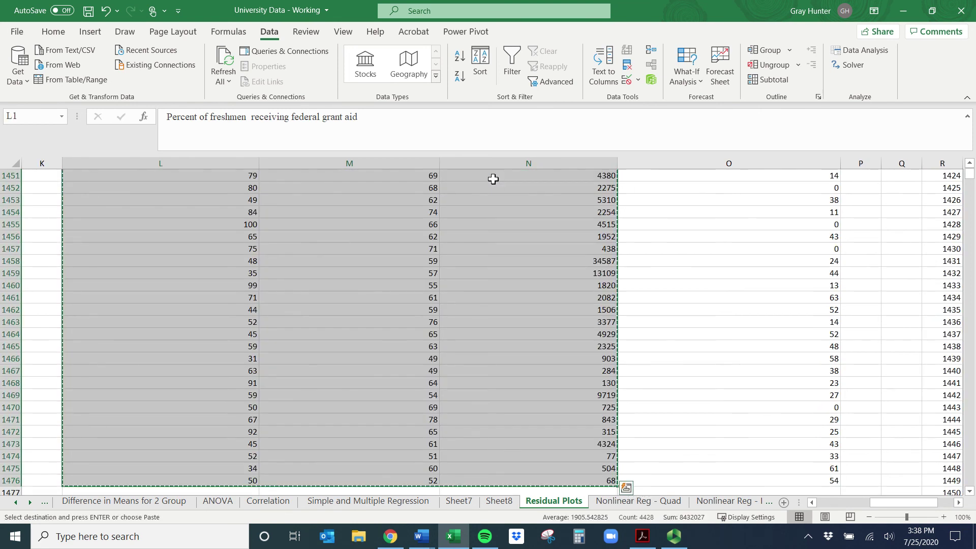
Compare the residual output on Sheet8 and the Residual Plots sheet to locate the empty cells beside the Residuals column.
click(501, 502)
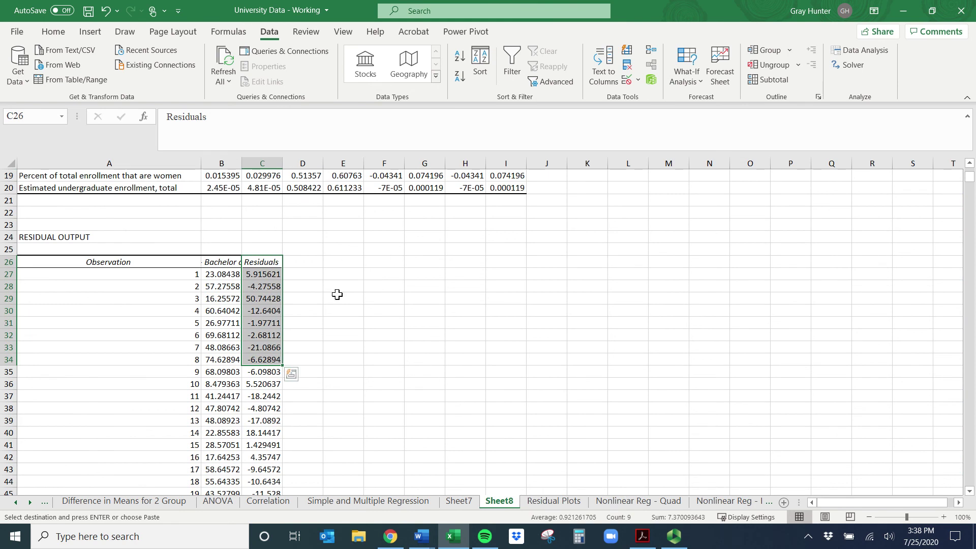
click(551, 503)
scroll(685, 326, up, 20)
drag(911, 503, 921, 502)
scroll(791, 323, up, 20)
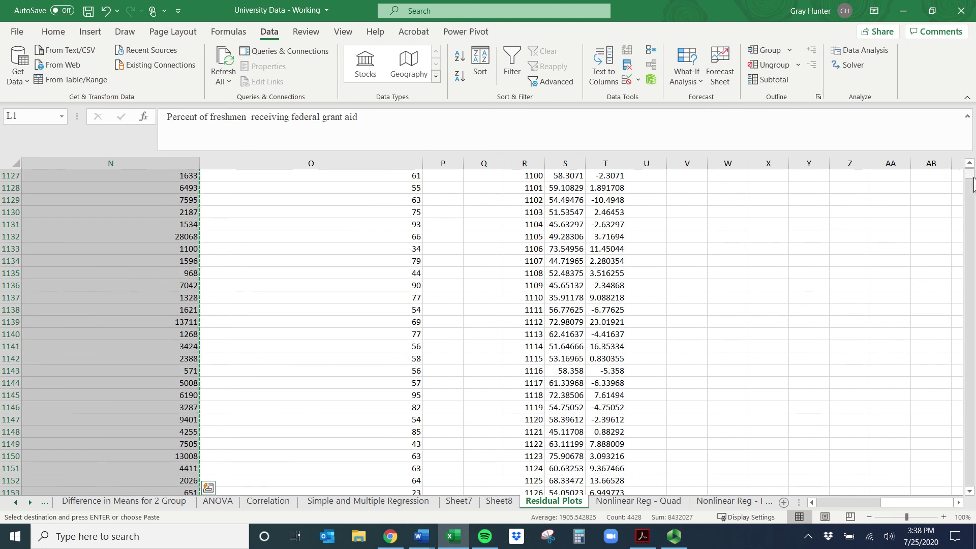
drag(972, 183, 971, 169)
scroll(628, 427, down, 6)
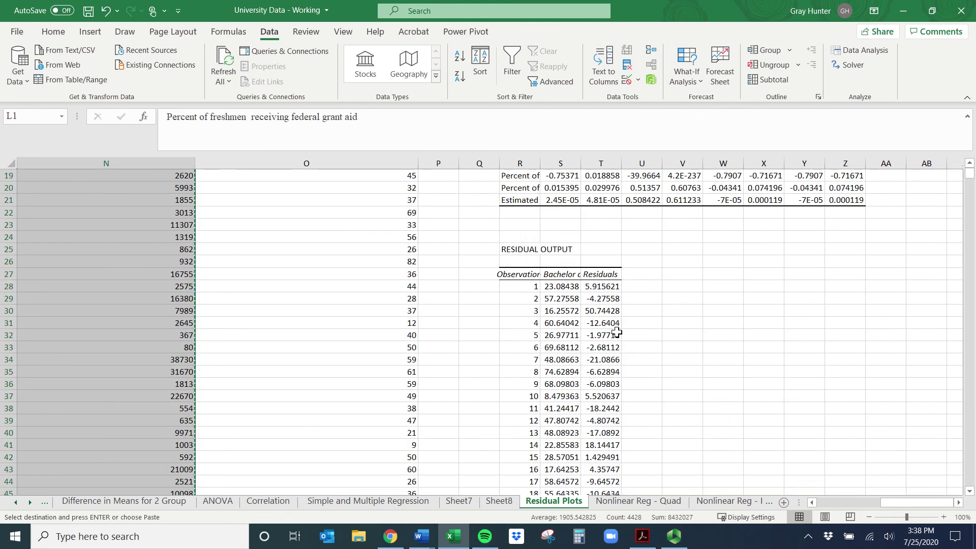
click(635, 279)
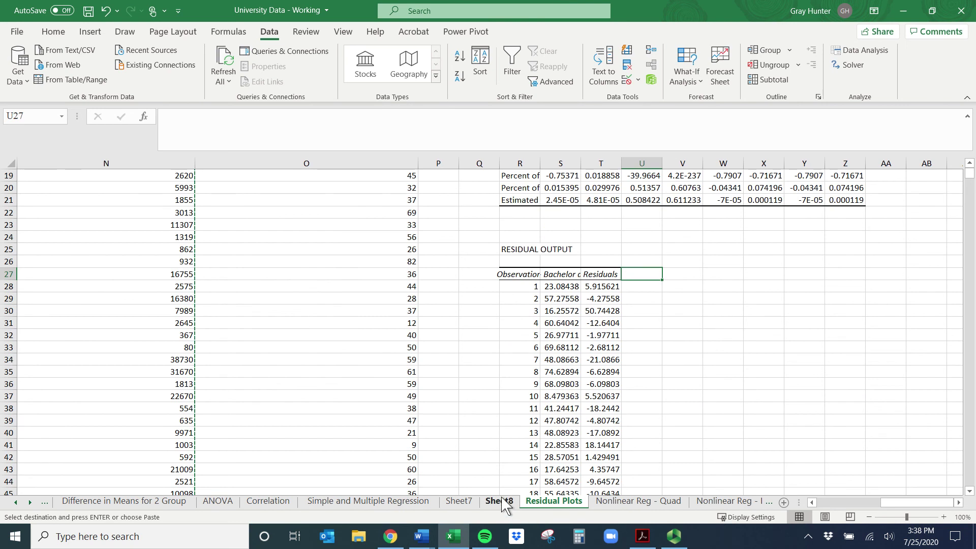
Paste the copied explanatory variables beside the Residuals column on Sheet8, starting at cell D26.
click(501, 502)
click(304, 261)
key(ctrl+v)
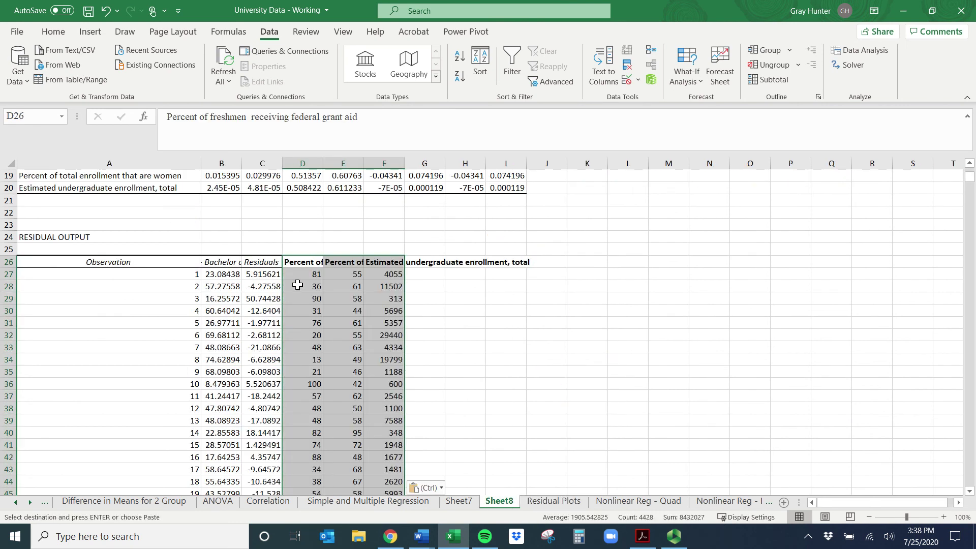
click(392, 300)
click(251, 257)
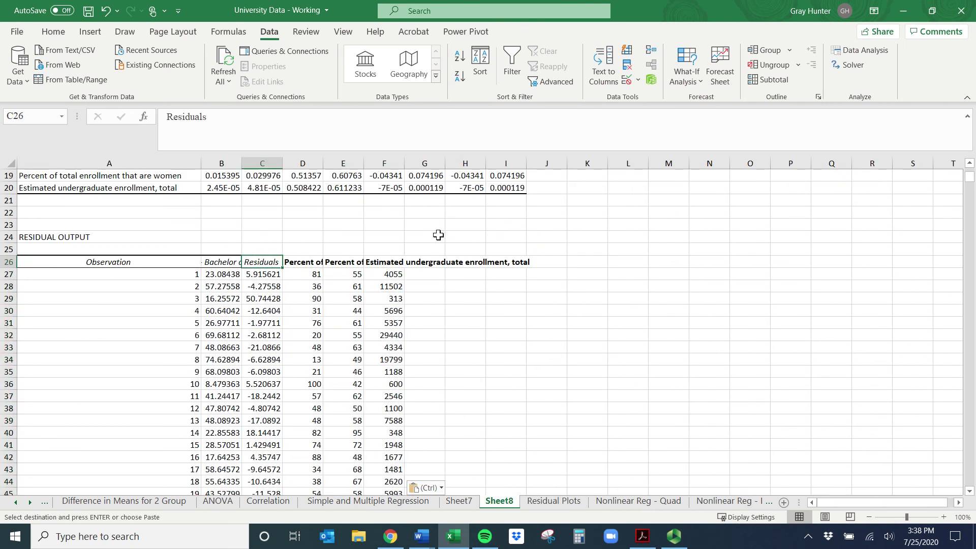
Start a Correlation analysis on Sheet8 and set its input range to $C$26:$F$1501.
click(860, 51)
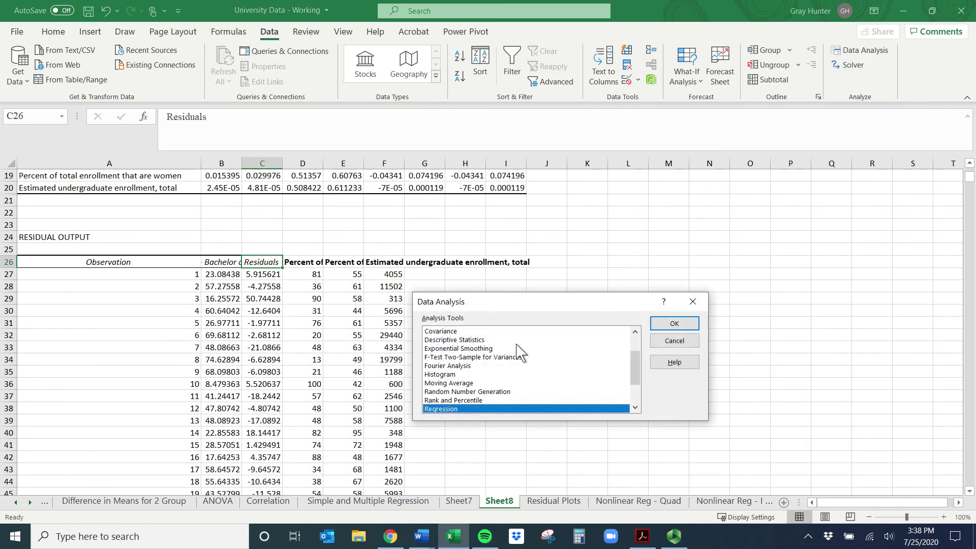
drag(633, 366, 636, 350)
click(452, 357)
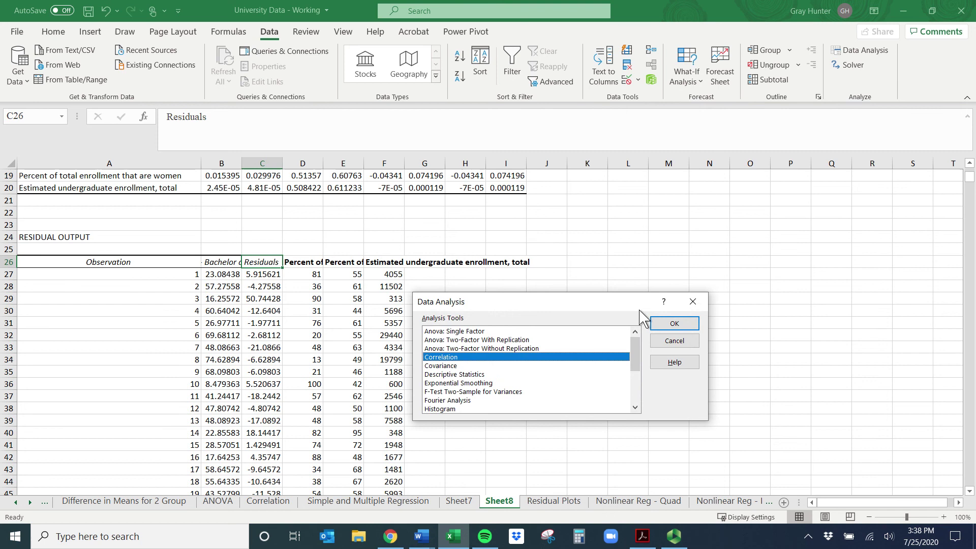
click(674, 325)
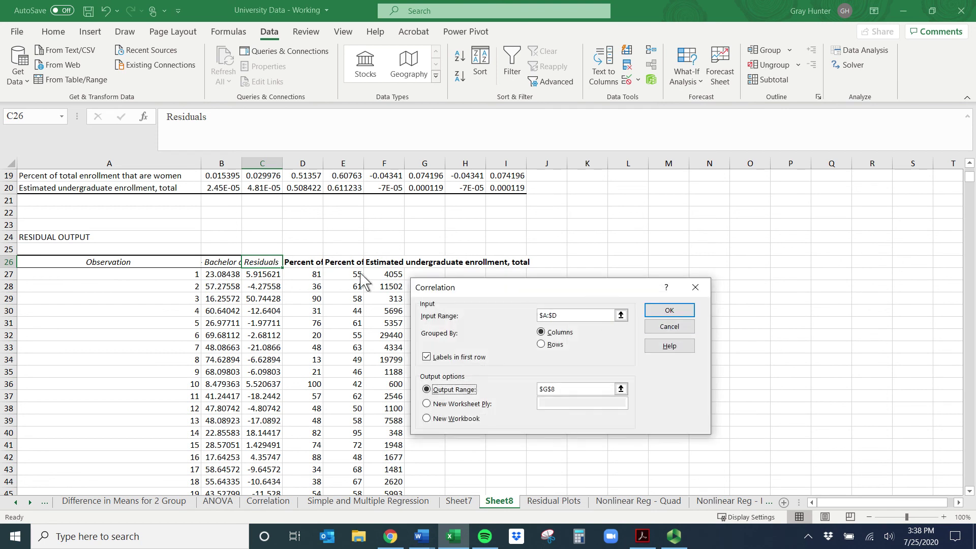
click(620, 316)
drag(259, 263, 386, 266)
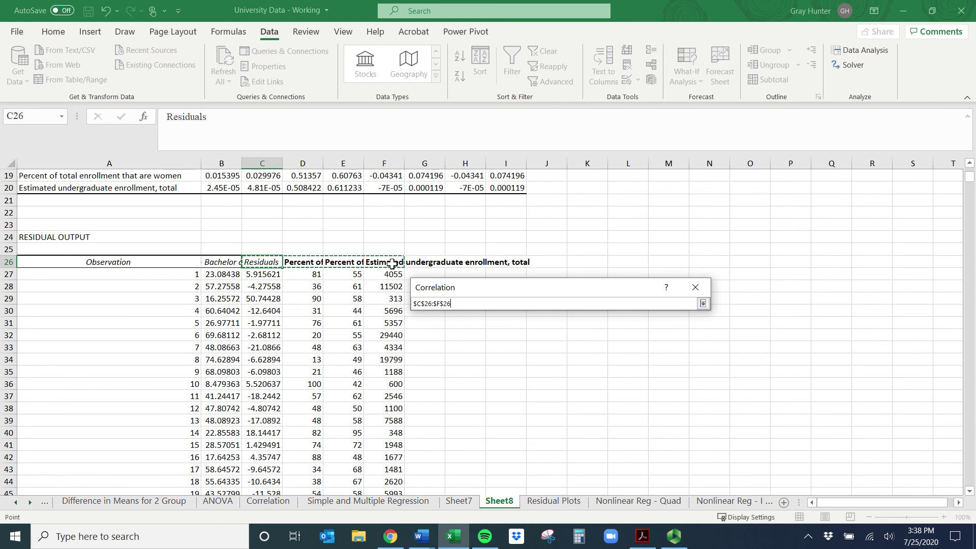
key(ctrl+shift+Down)
key(Return)
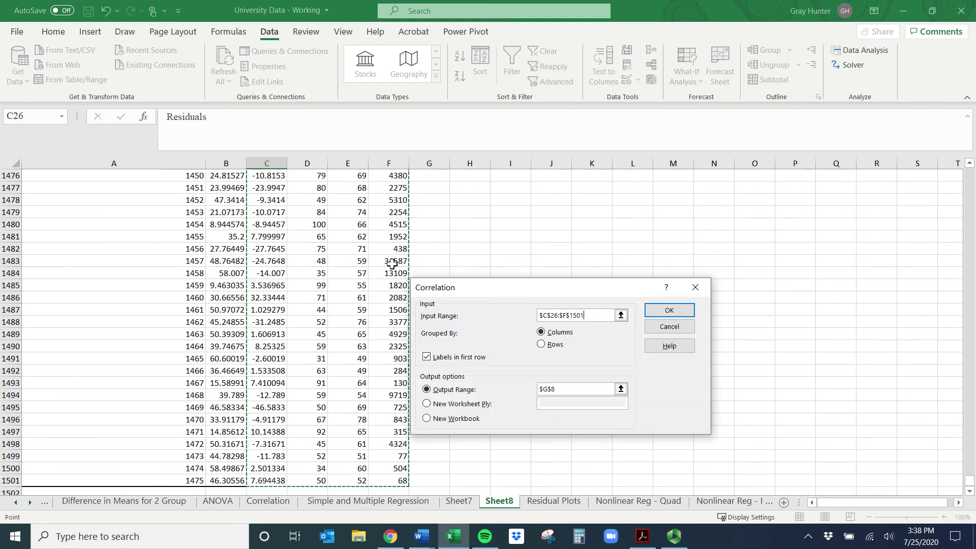
Keep labels in the first row and set the correlation's output range to $J$28.
click(471, 358)
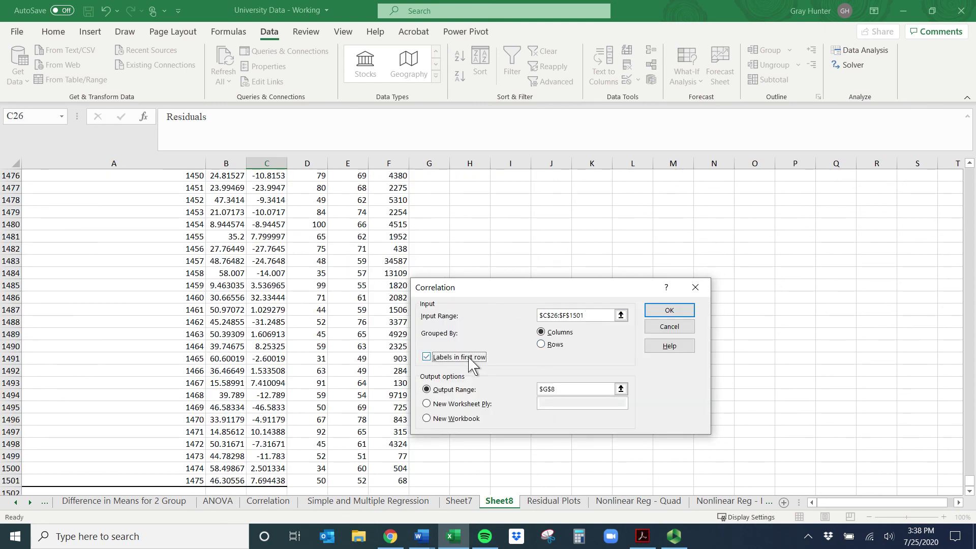
click(621, 389)
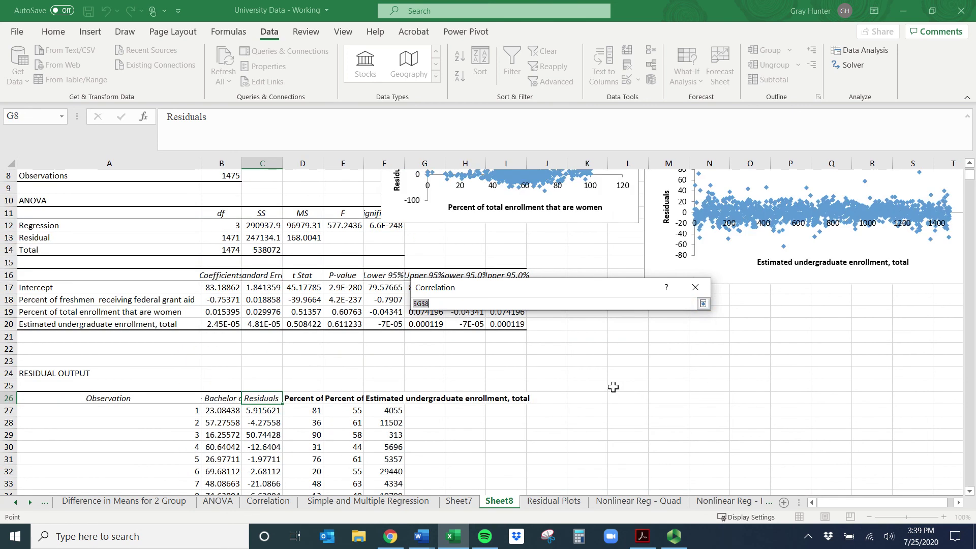
click(547, 424)
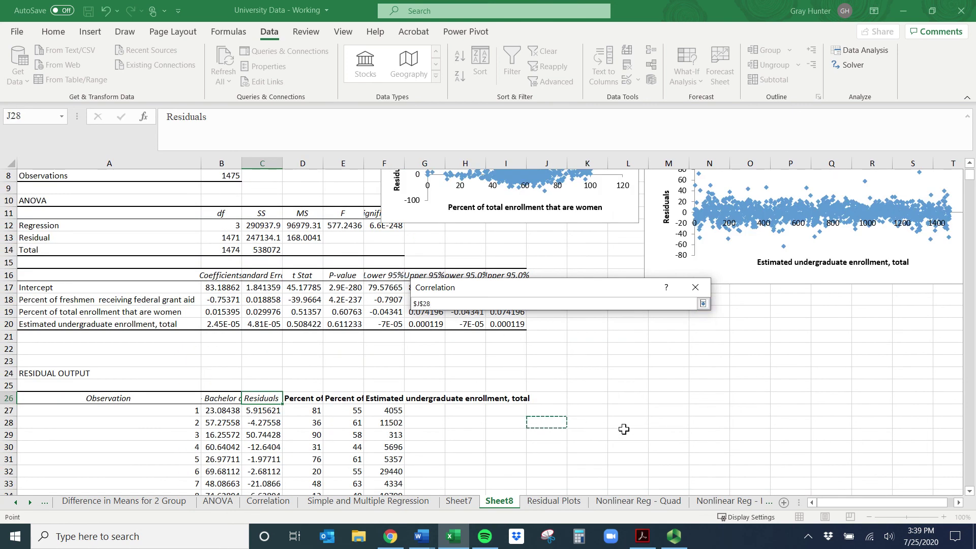
key(Return)
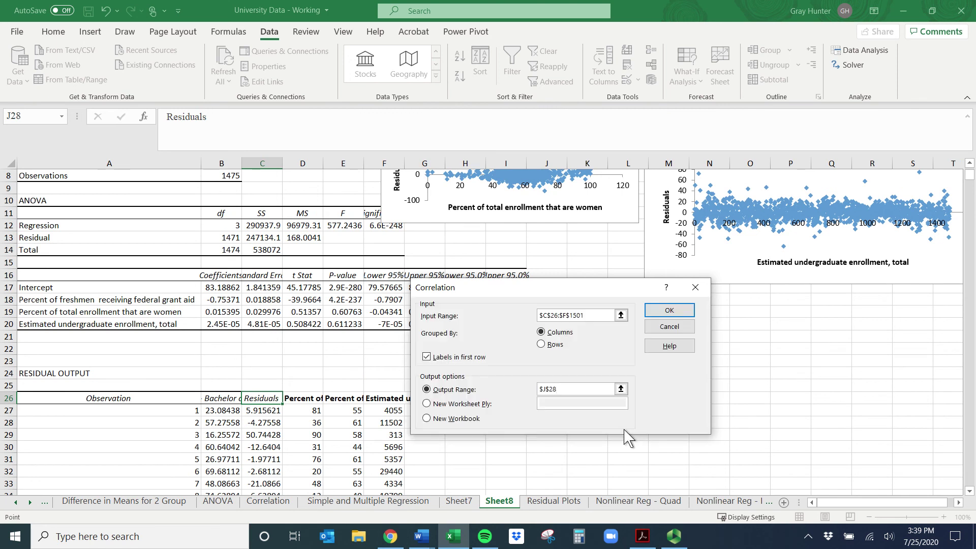
Generate the correlation matrix and autofit the widths of columns J through N to their contents.
key(Return)
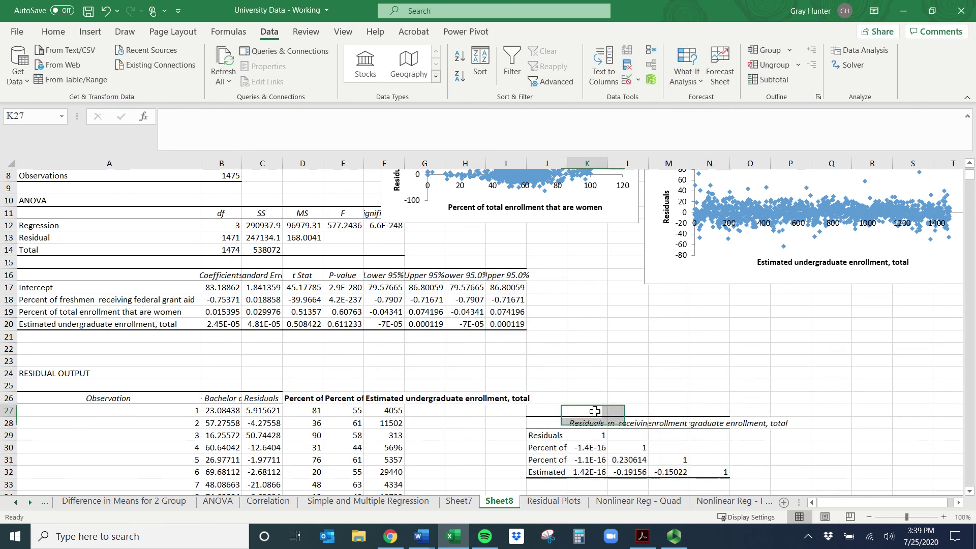
drag(547, 162, 704, 153)
double_click(567, 163)
scroll(728, 427, down, 1)
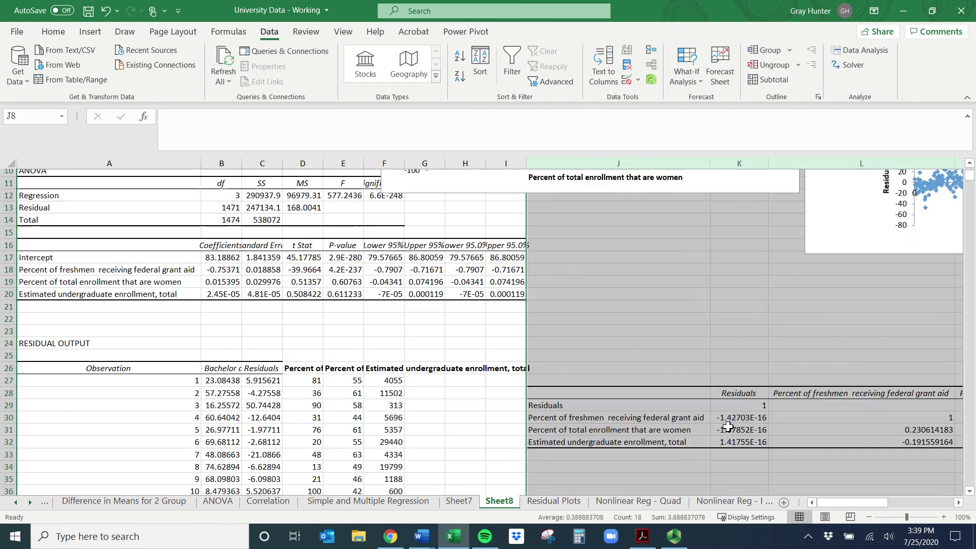
Examine the correlation matrix, selecting the Residuals column K28:K32 and the explanatory variables' columns L28:N32.
scroll(728, 427, down, 2)
drag(844, 504, 879, 504)
drag(344, 307, 347, 353)
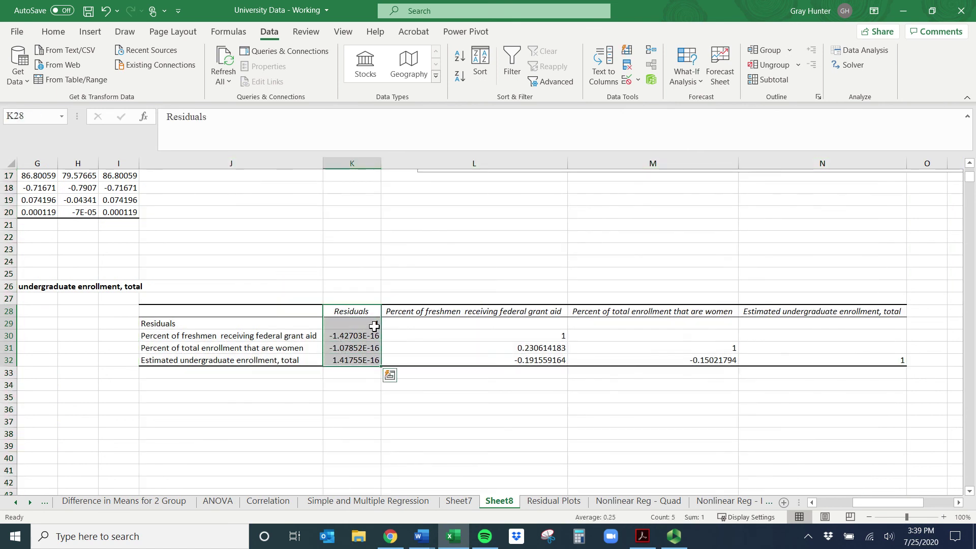
drag(415, 309, 793, 358)
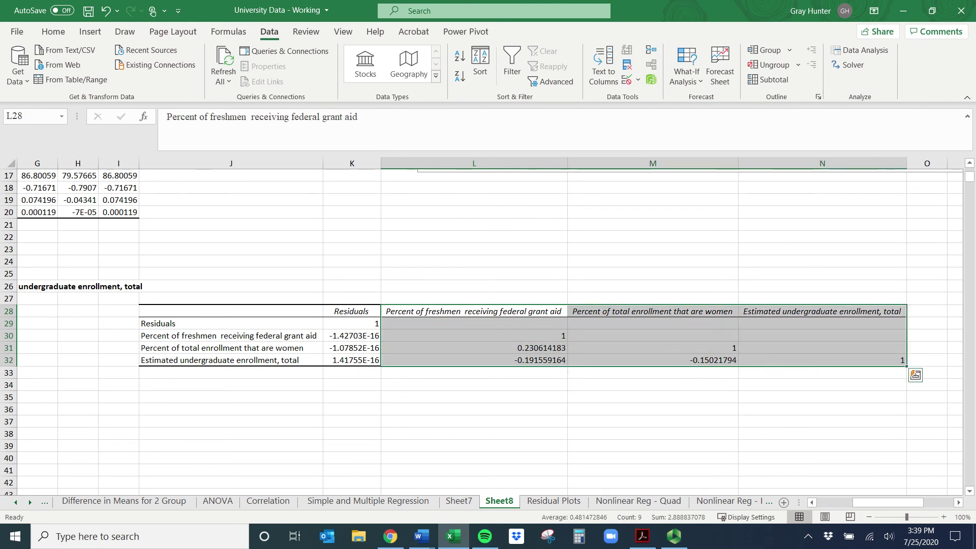
Minimize the workbook and switch to the Statistical Tests in Excel Tutorial document in Word.
click(903, 11)
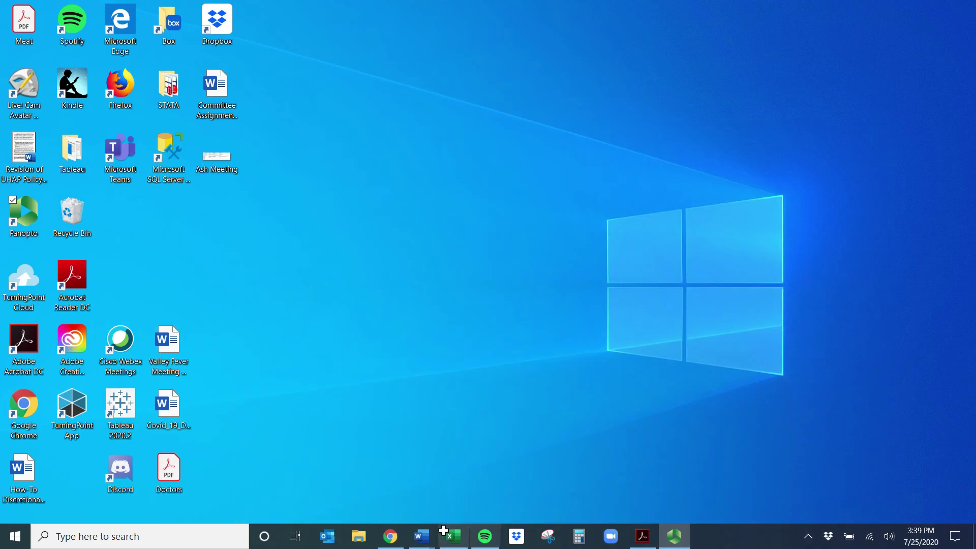
click(384, 499)
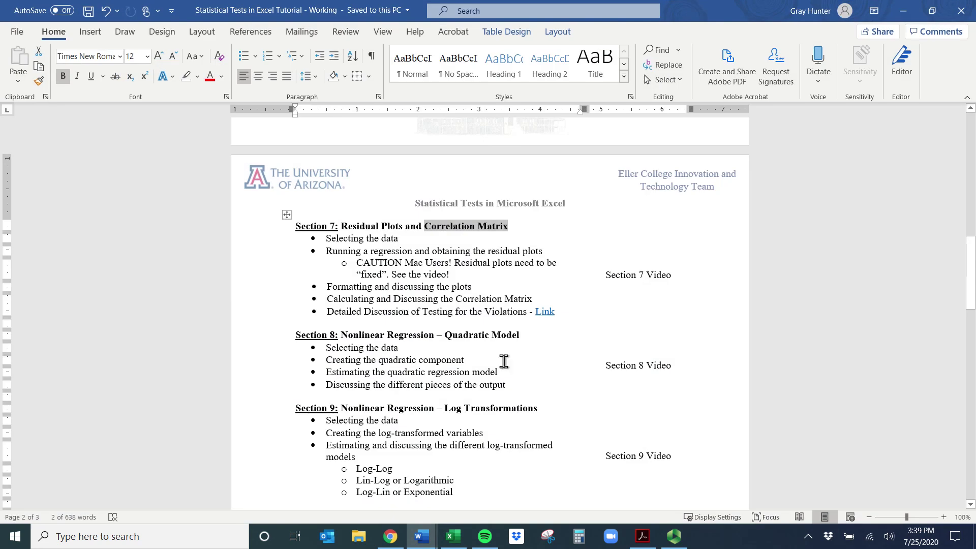